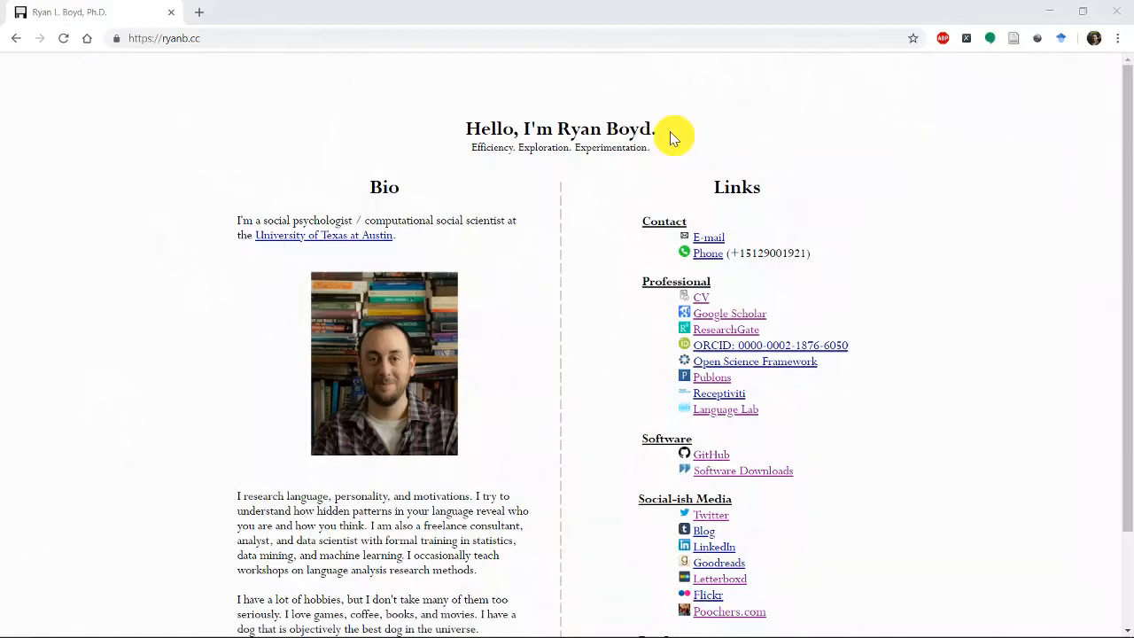
# Step: Minimize the browser, launch BUTTER and expand all categories of available plugins
pyautogui.click(1099, 11)
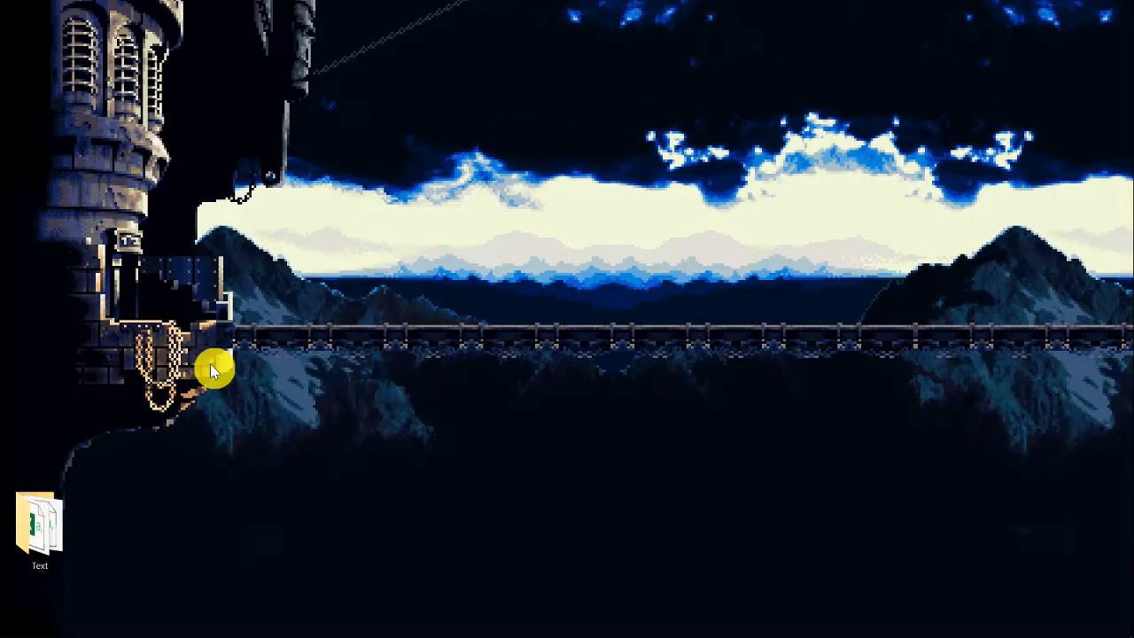
pyautogui.click(18, 622)
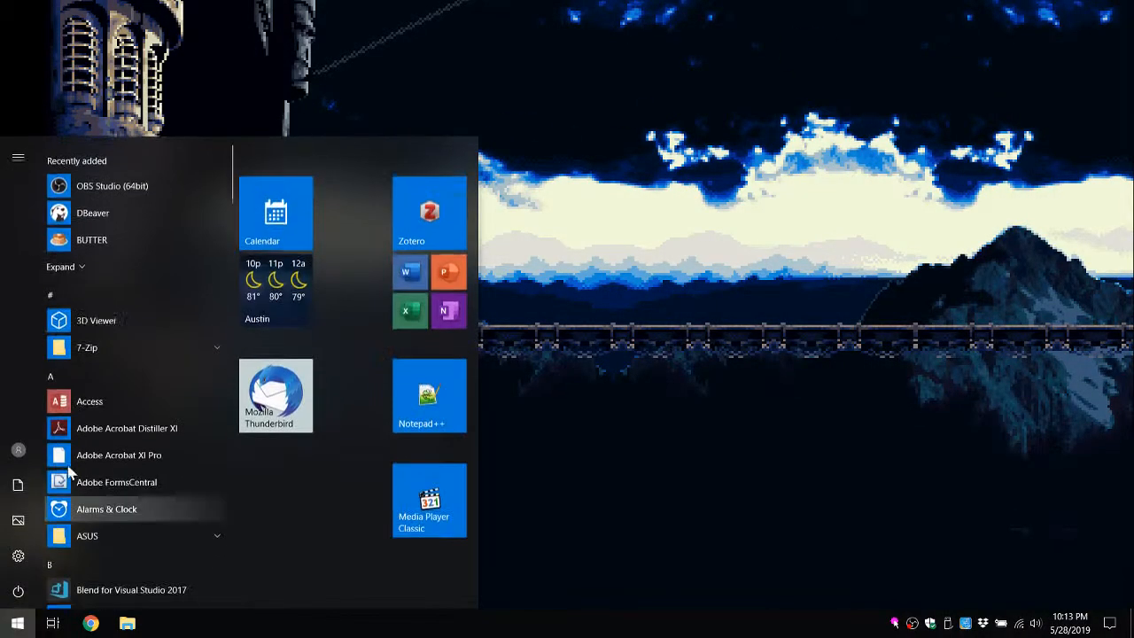
pyautogui.click(108, 235)
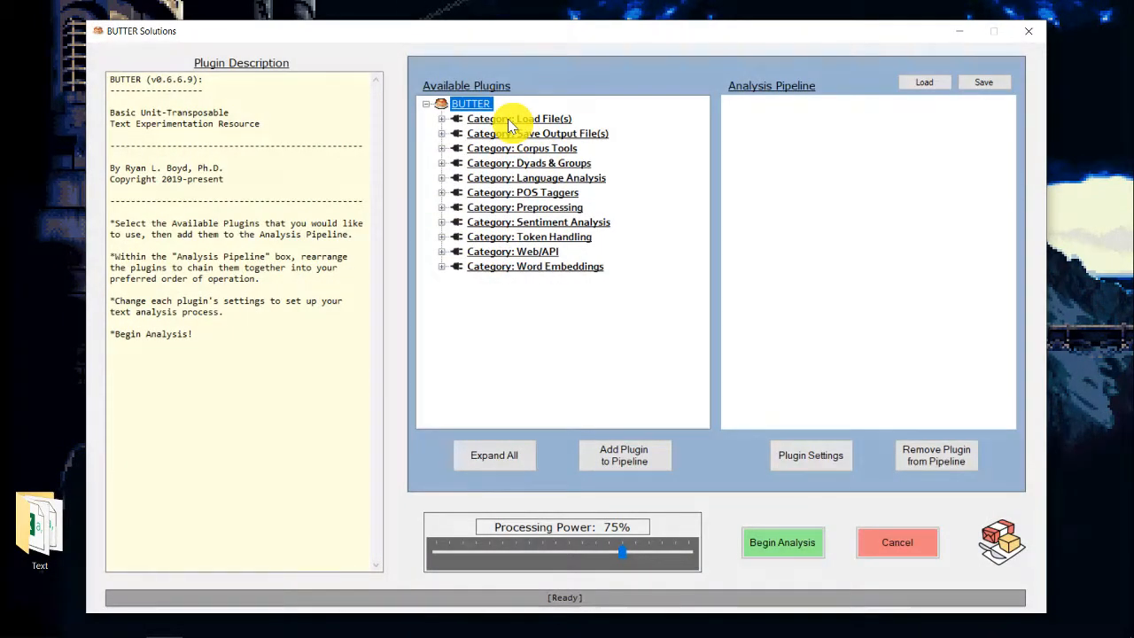
pyautogui.click(508, 456)
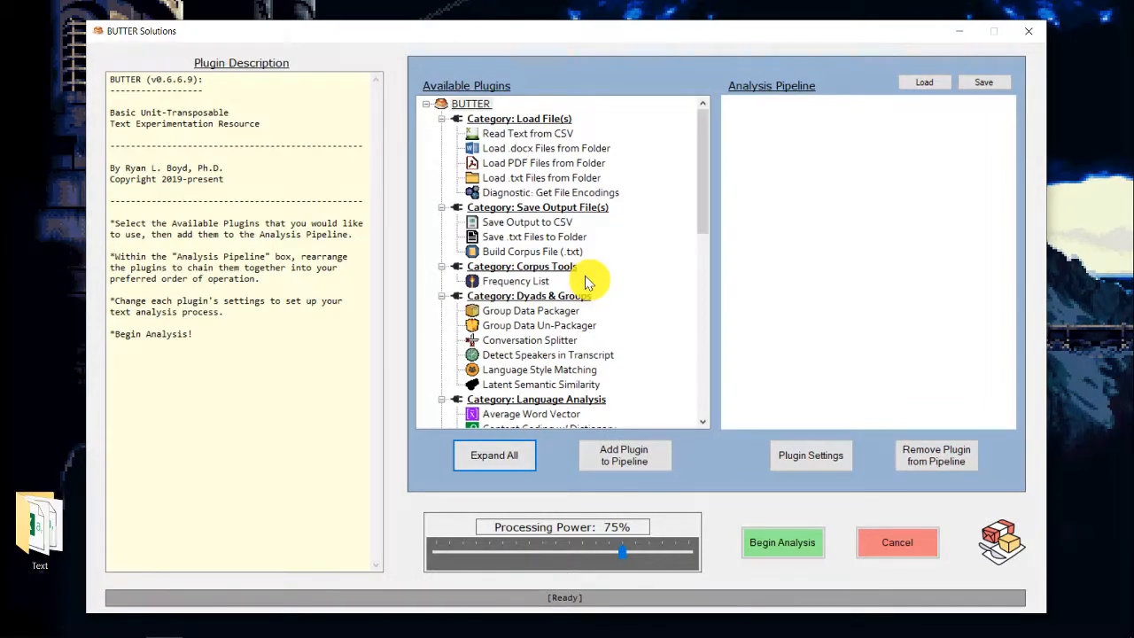
# Step: Review the descriptions of the Word2Vec (Train Model), Find Similar Words, Distributed Dictionary, Average Word Vector and Build Corpus File (.txt) plugins
pyautogui.scroll(-10, 584, 284)
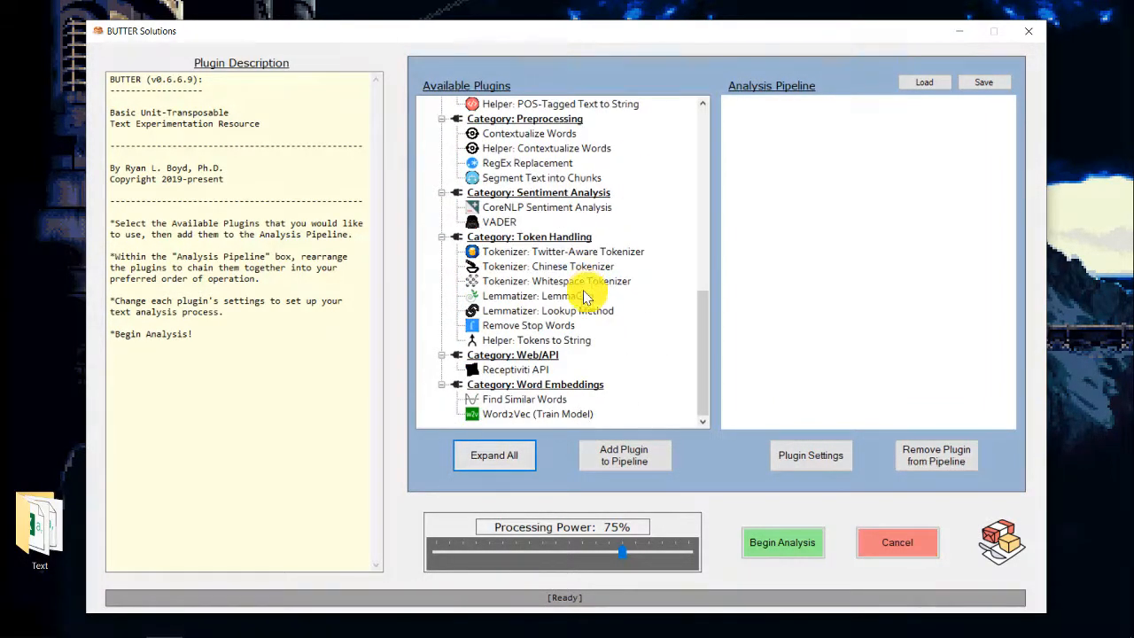
pyautogui.click(540, 416)
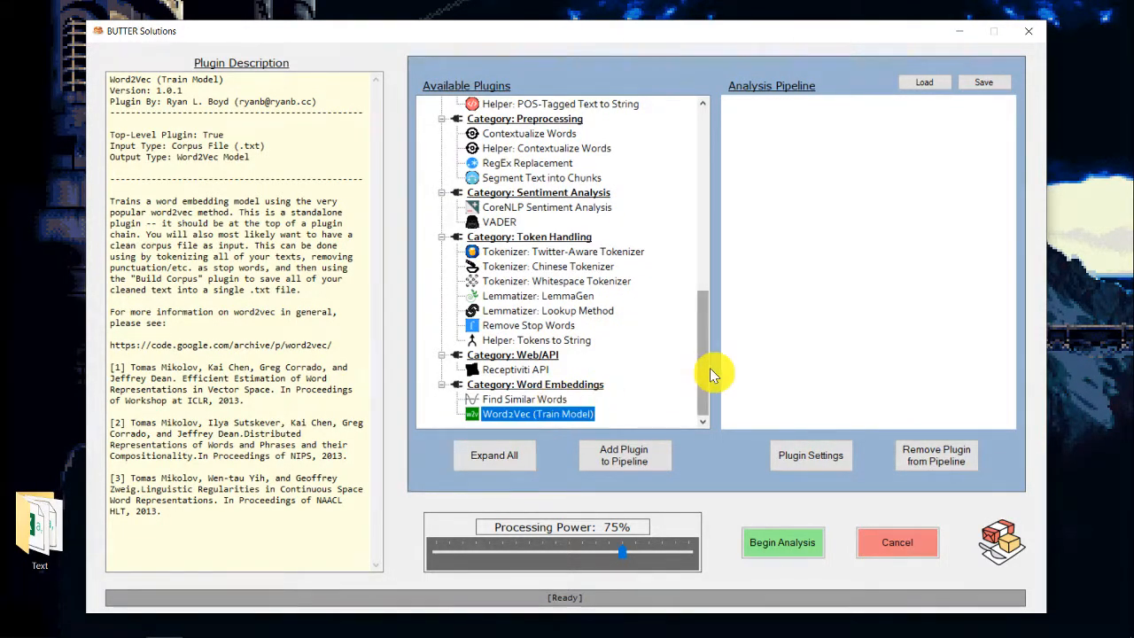
pyautogui.moveTo(709, 368)
pyautogui.mouseDown()
pyautogui.moveTo(703, 166)
pyautogui.moveTo(704, 384)
pyautogui.mouseUp()
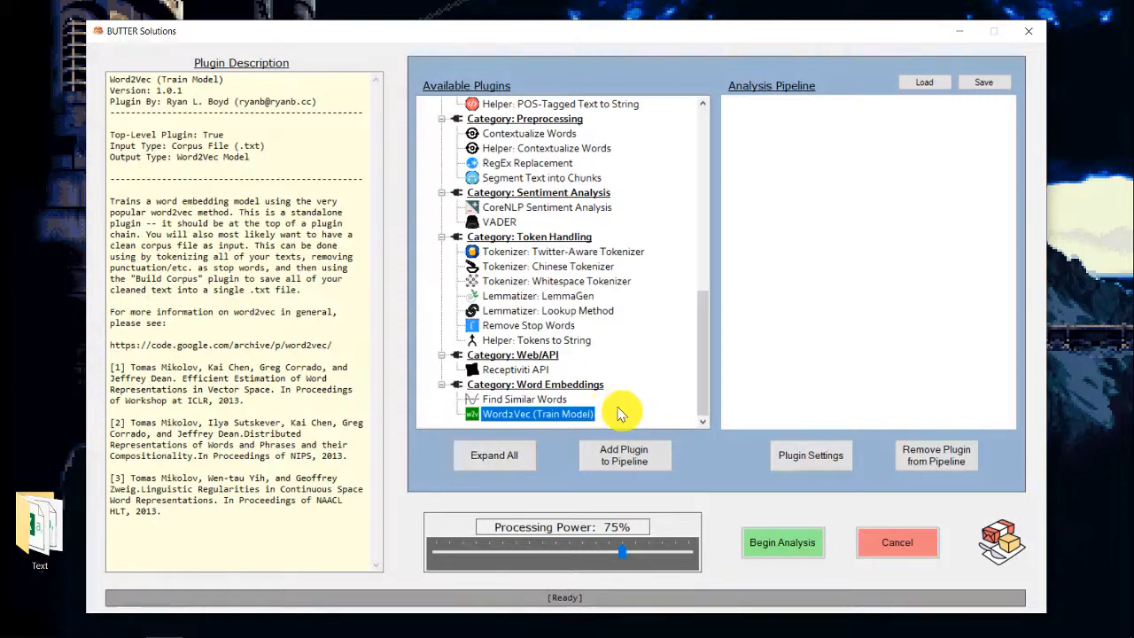
pyautogui.click(546, 402)
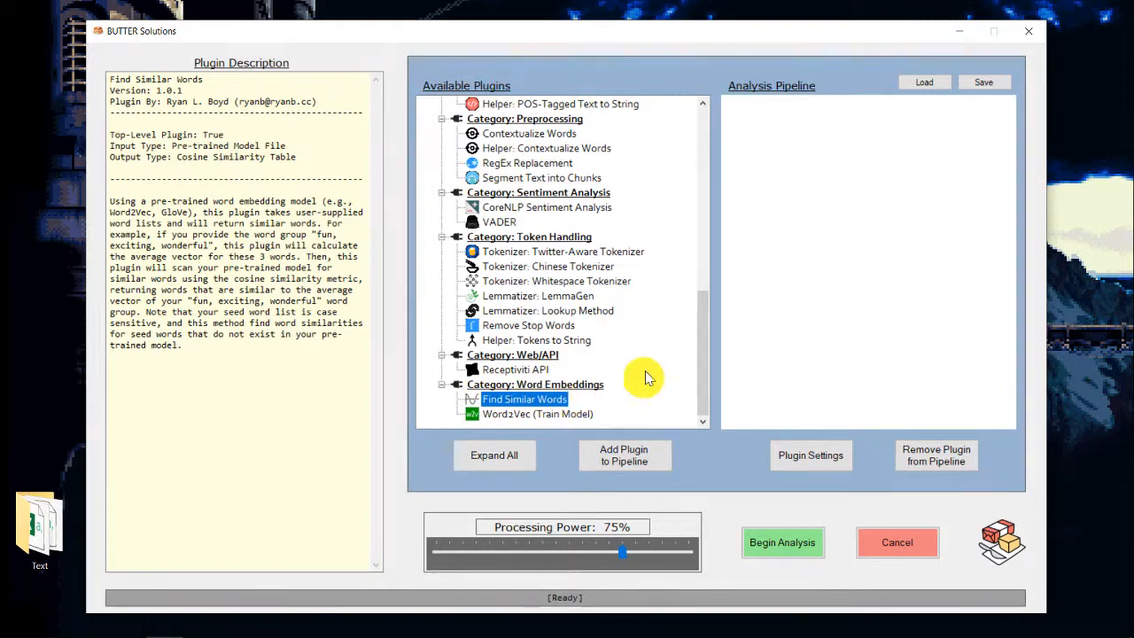
pyautogui.scroll(2, 704, 335)
pyautogui.moveTo(704, 332); pyautogui.dragTo(704, 241)
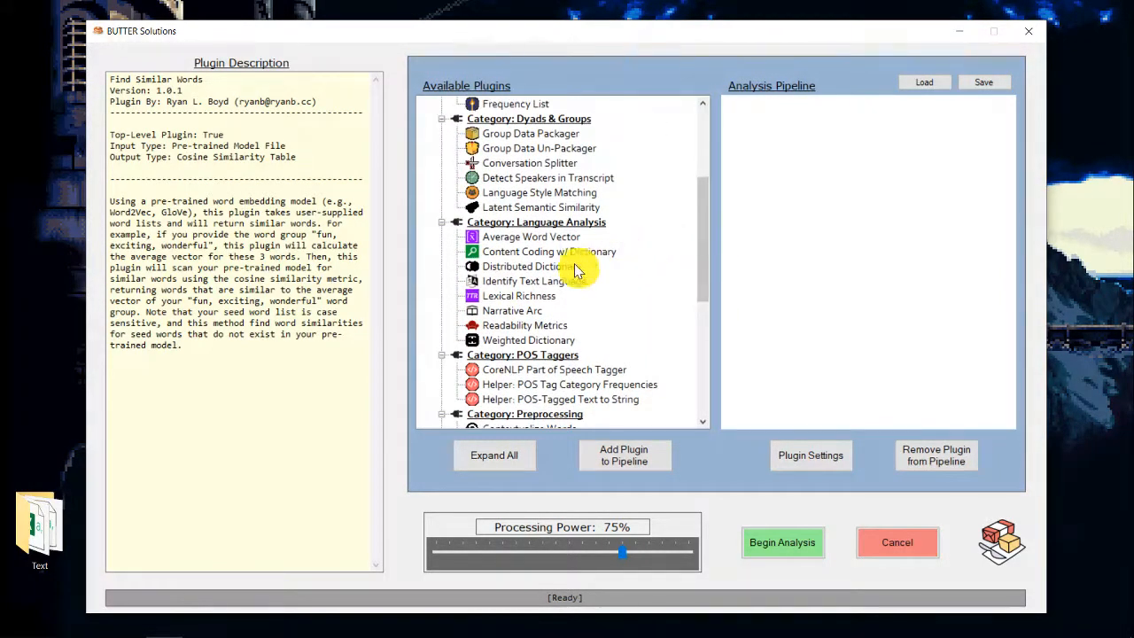
pyautogui.click(505, 269)
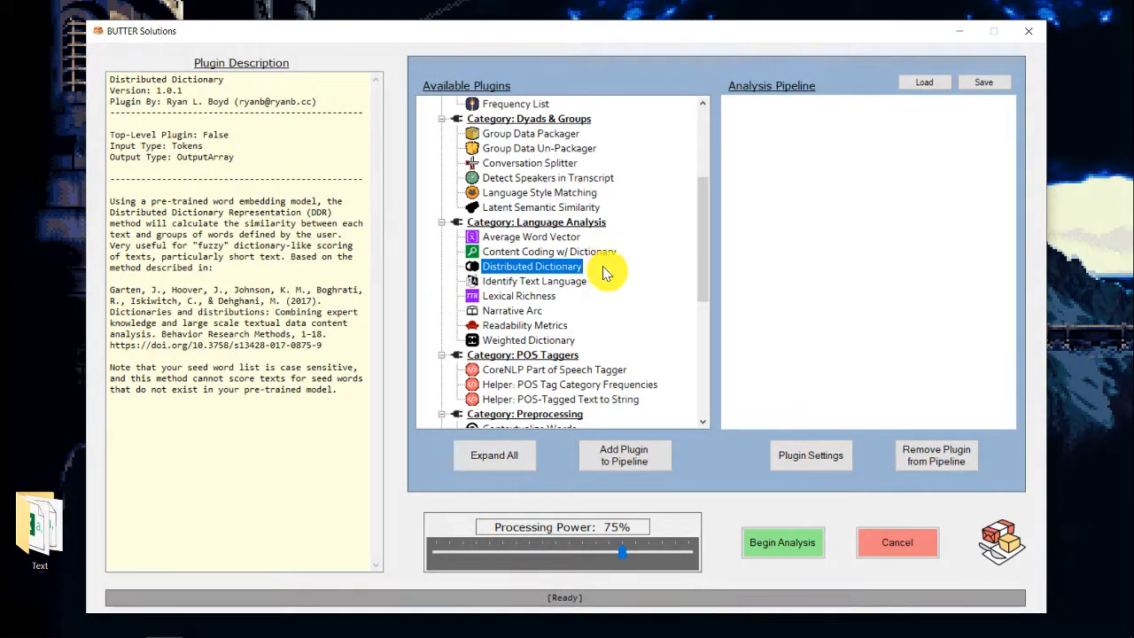
pyautogui.click(491, 238)
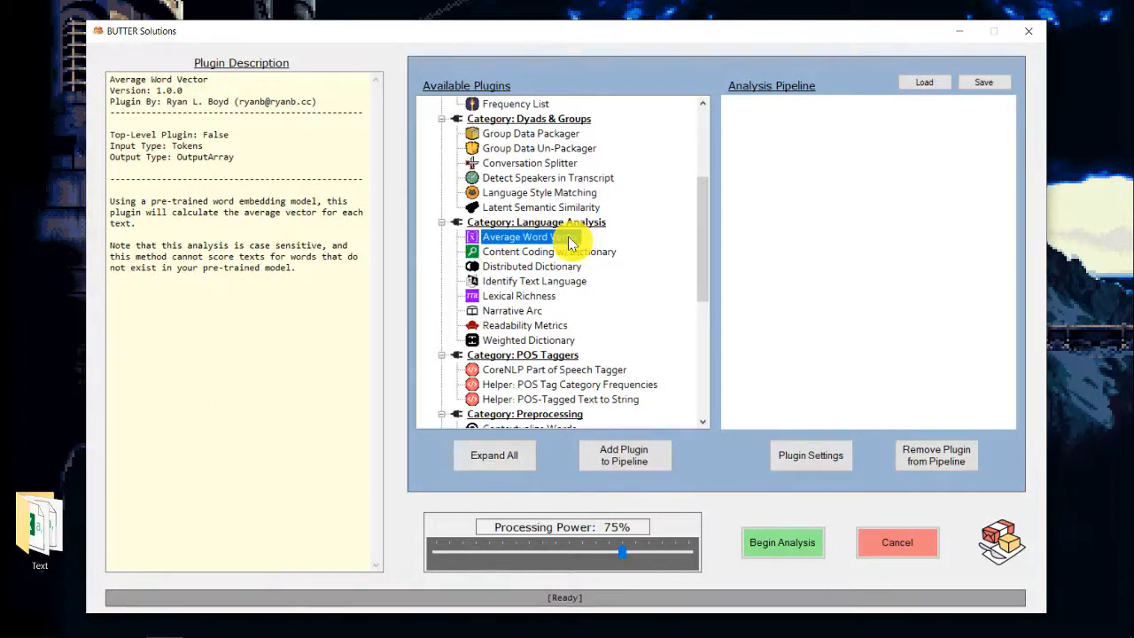
pyautogui.moveTo(699, 228); pyautogui.dragTo(701, 146)
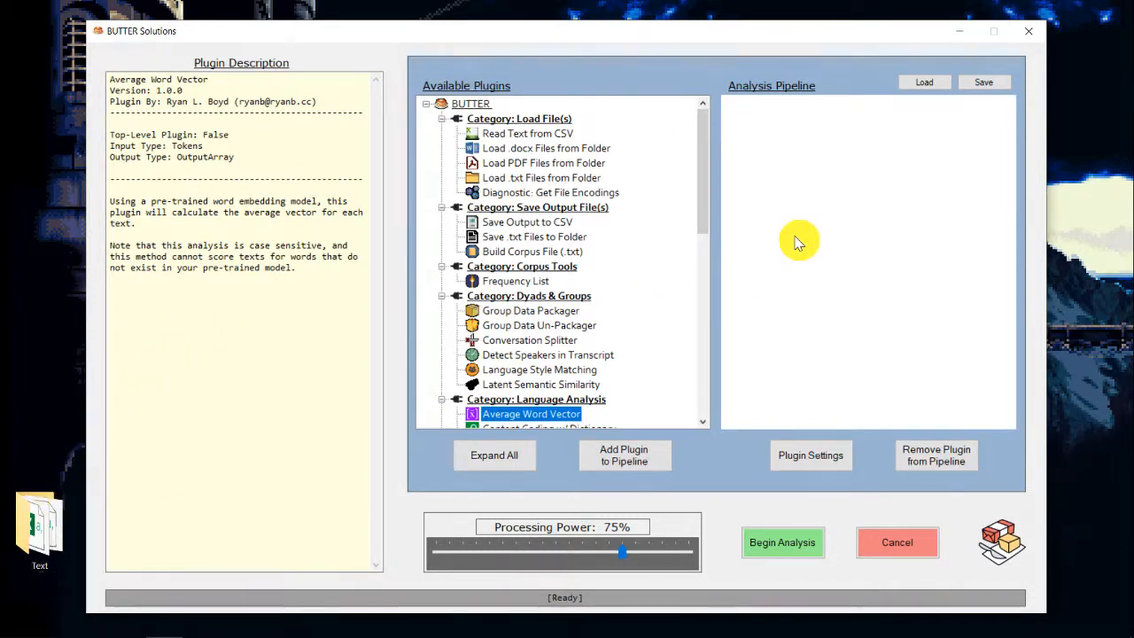
pyautogui.click(502, 252)
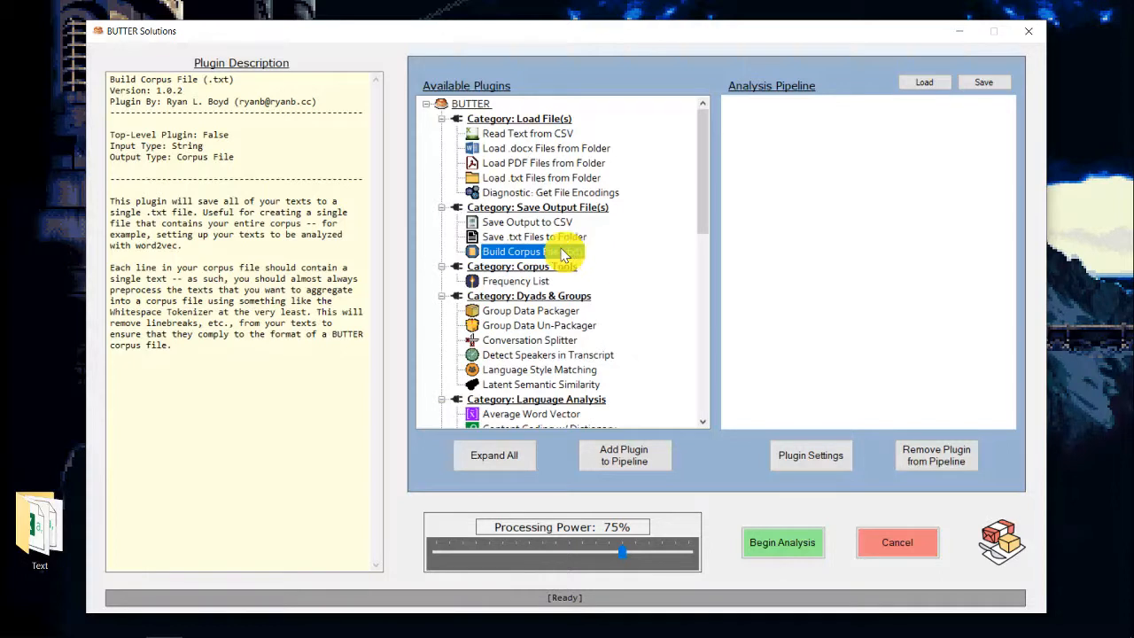
# Step: Delete the lexical_richness, part_of_speech and readability BUTTER-CSVOutput files from the Text folder on the desktop
pyautogui.doubleClick(48, 519)
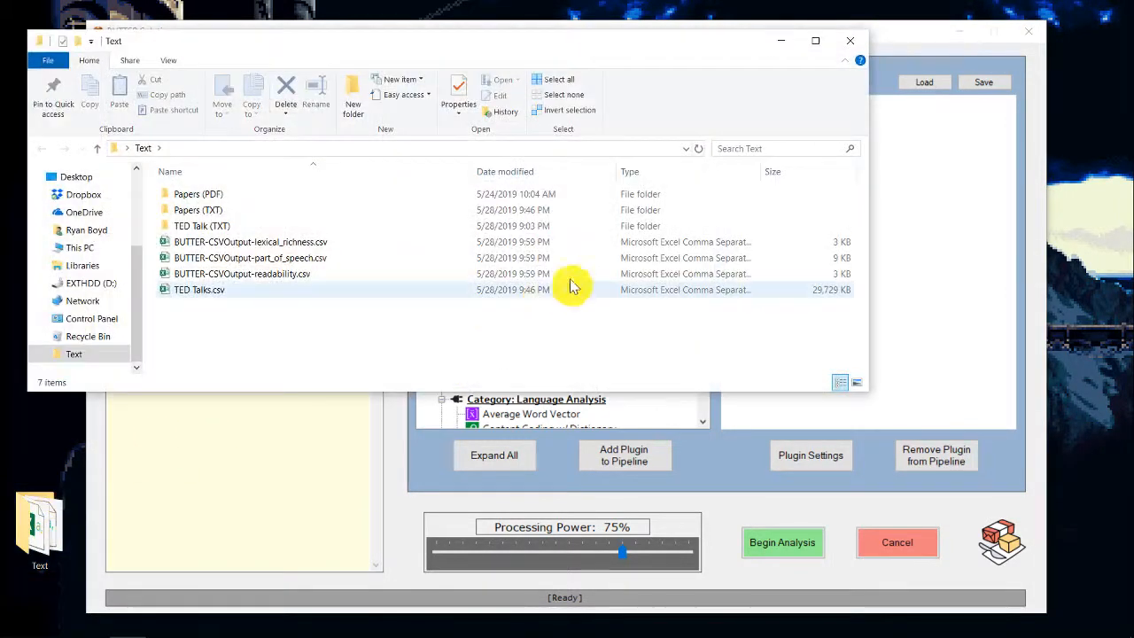
pyautogui.click(260, 248)
pyautogui.keyDown('shift'); pyautogui.click(240, 276); pyautogui.keyUp('shift')
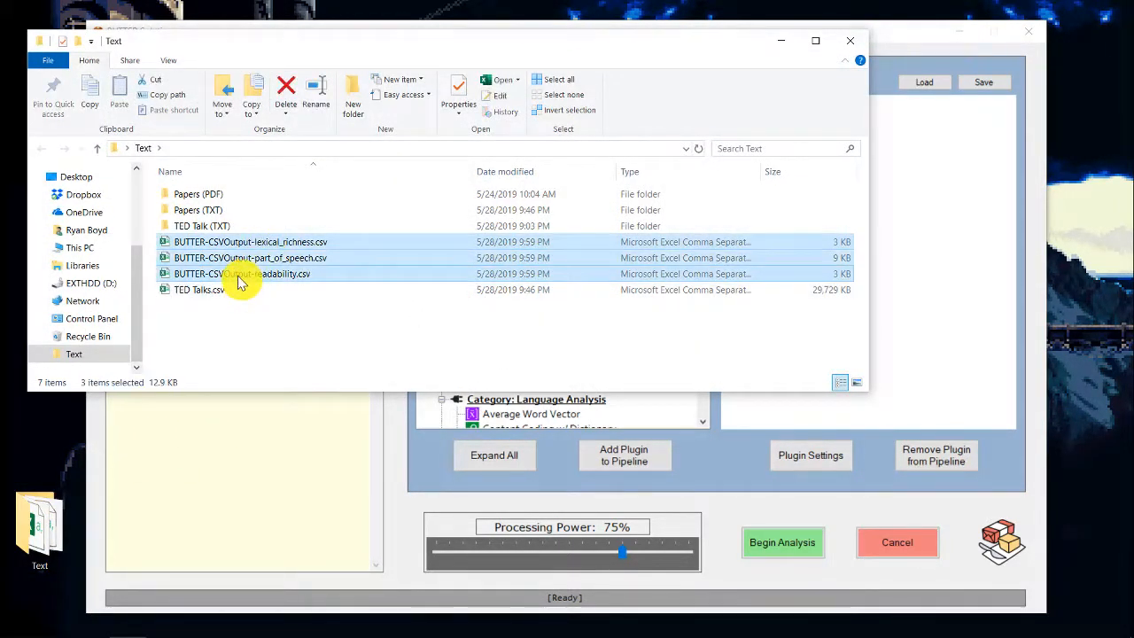
pyautogui.press('Delete')
# Step: Open one of the transcripts in the TED Talk (TXT) folder in Notepad++, read it with word wrap on, and close it
pyautogui.click(213, 229)
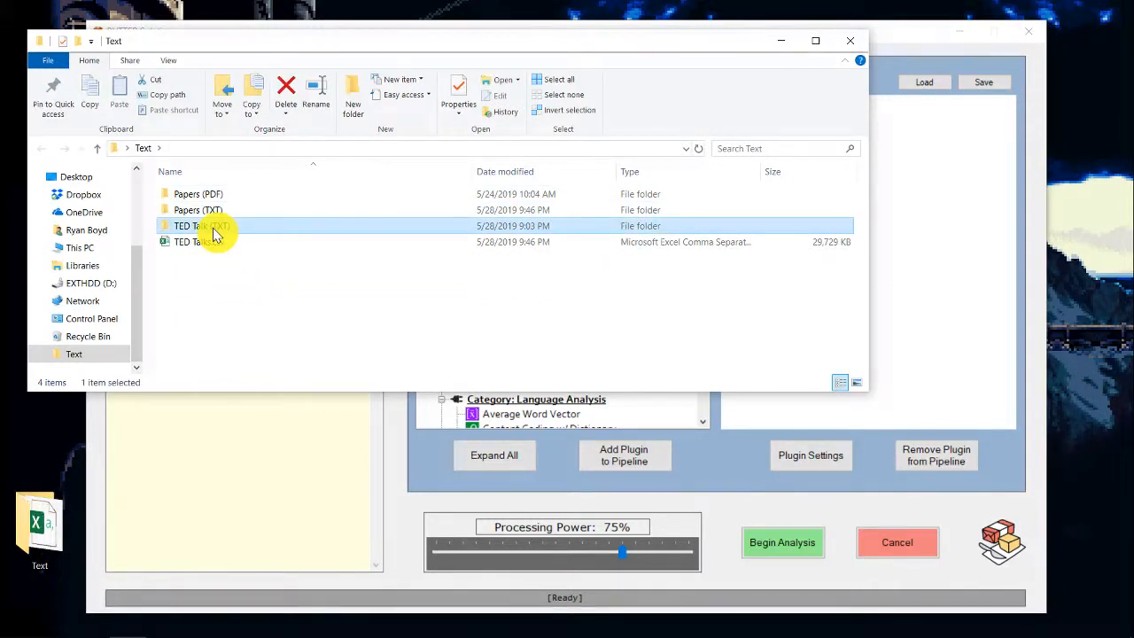
pyautogui.doubleClick(214, 228)
pyautogui.scroll(-15, 284, 266)
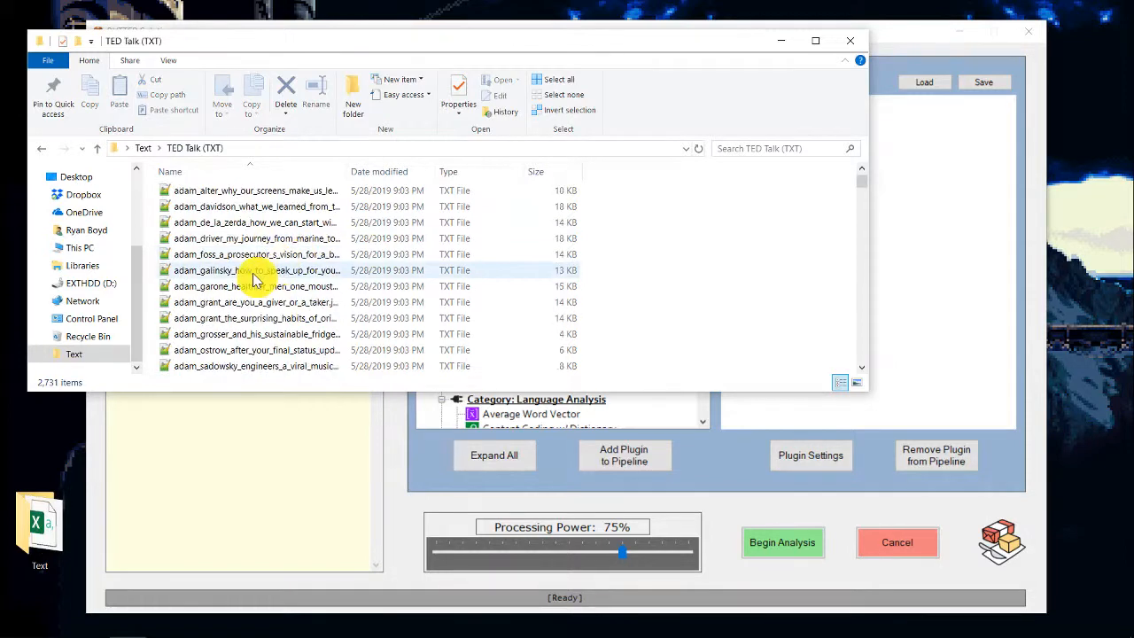
pyautogui.click(275, 270)
pyautogui.doubleClick(275, 270)
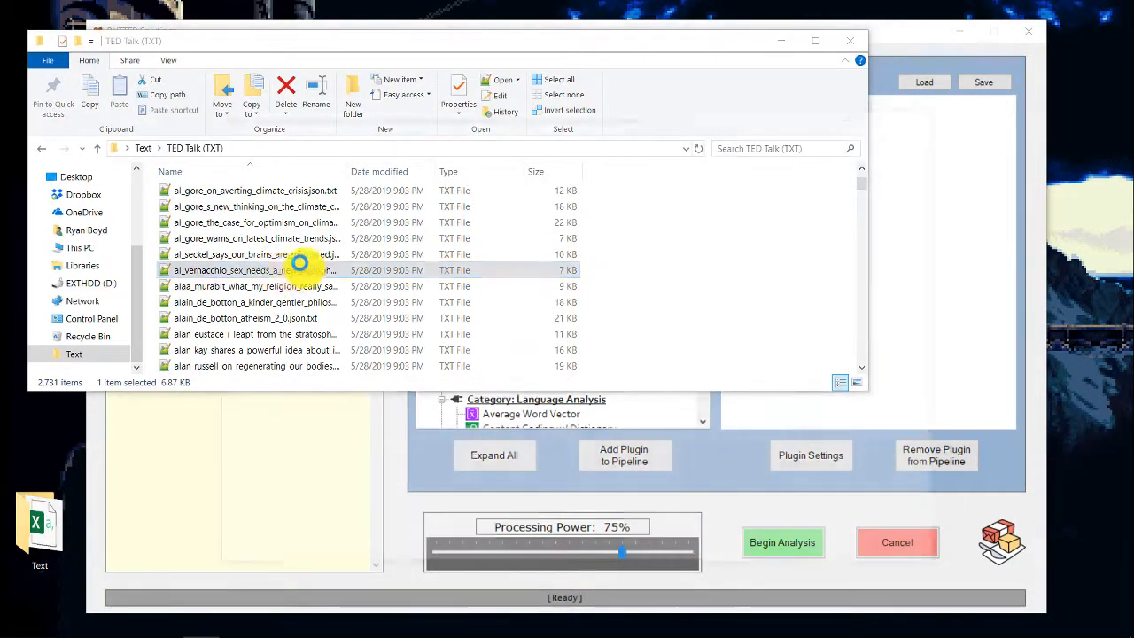
pyautogui.click(312, 130)
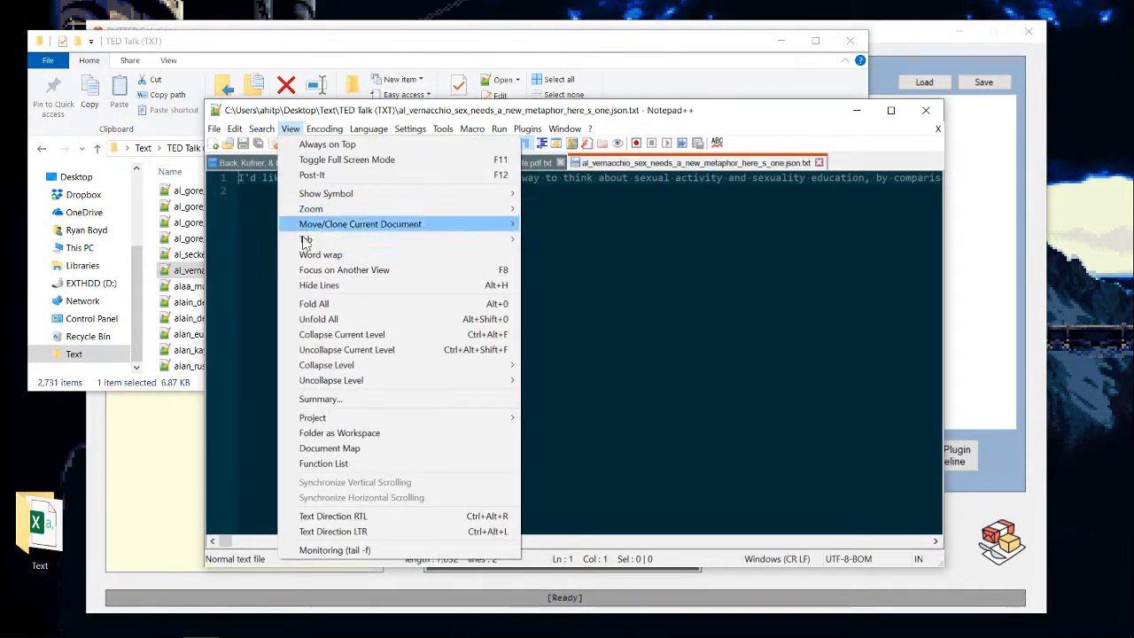
pyautogui.click(330, 253)
pyautogui.scroll(-10, 753, 328)
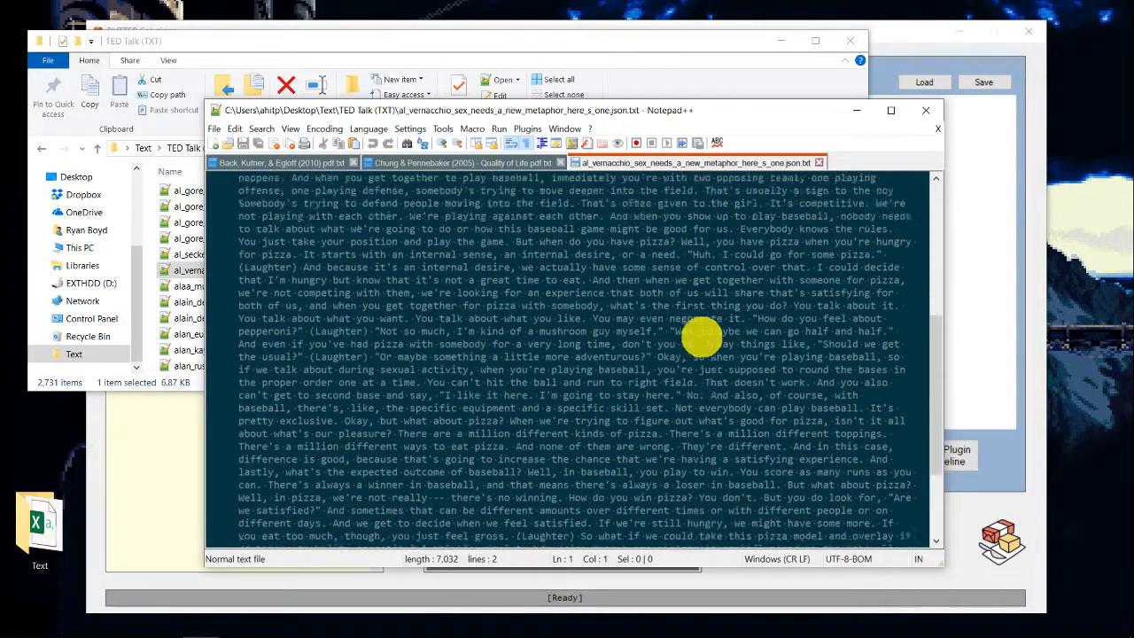
pyautogui.click(926, 110)
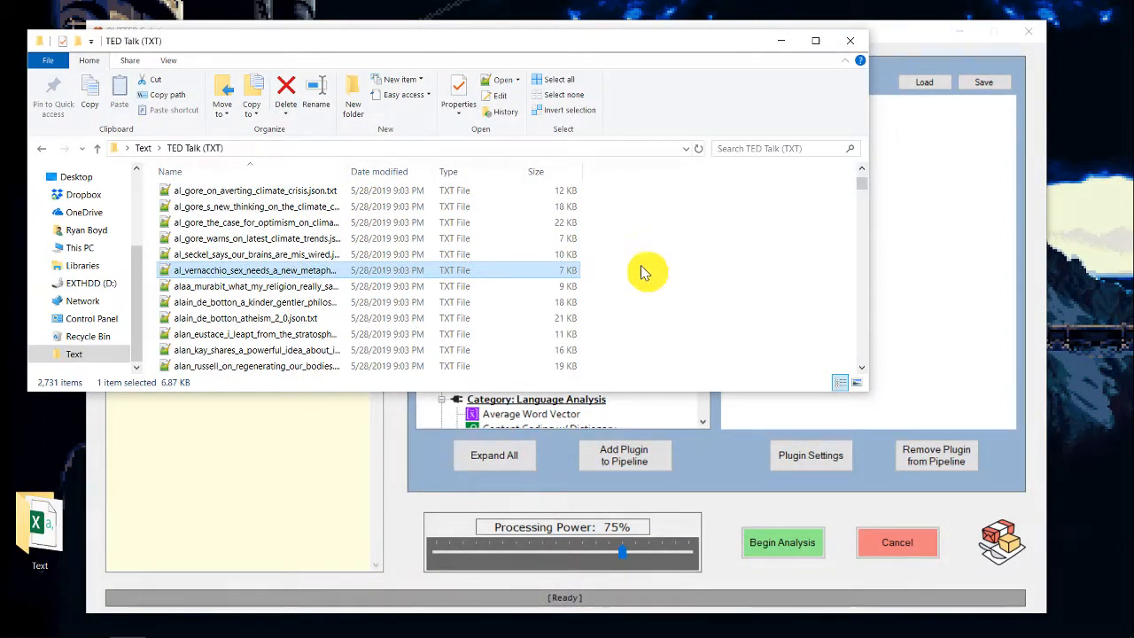
pyautogui.click(213, 206)
pyautogui.click(213, 238)
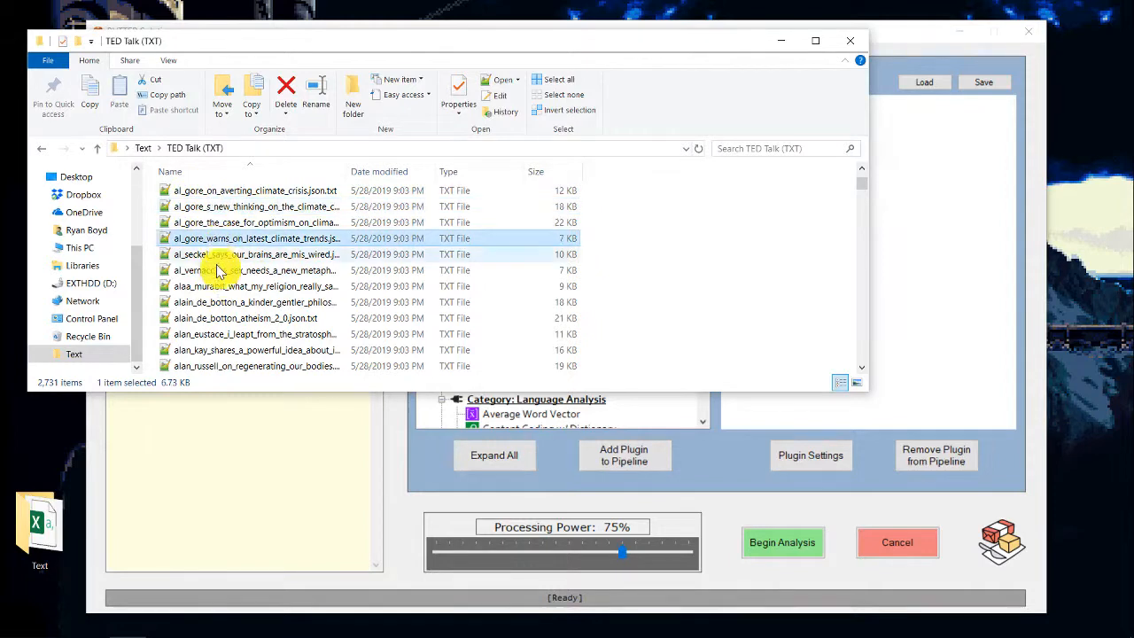
pyautogui.click(222, 270)
pyautogui.click(222, 302)
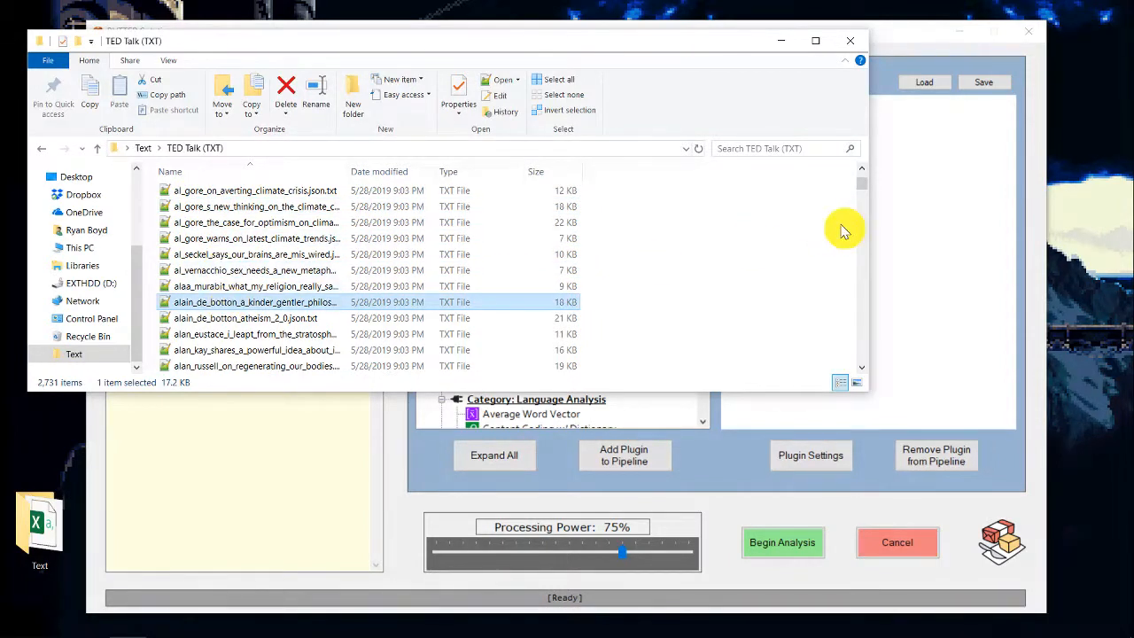
# Step: Back in BUTTER, add Load .txt Files from Folder to the analysis pipeline and set its folder to TED Talk (TXT)
pyautogui.click(988, 221)
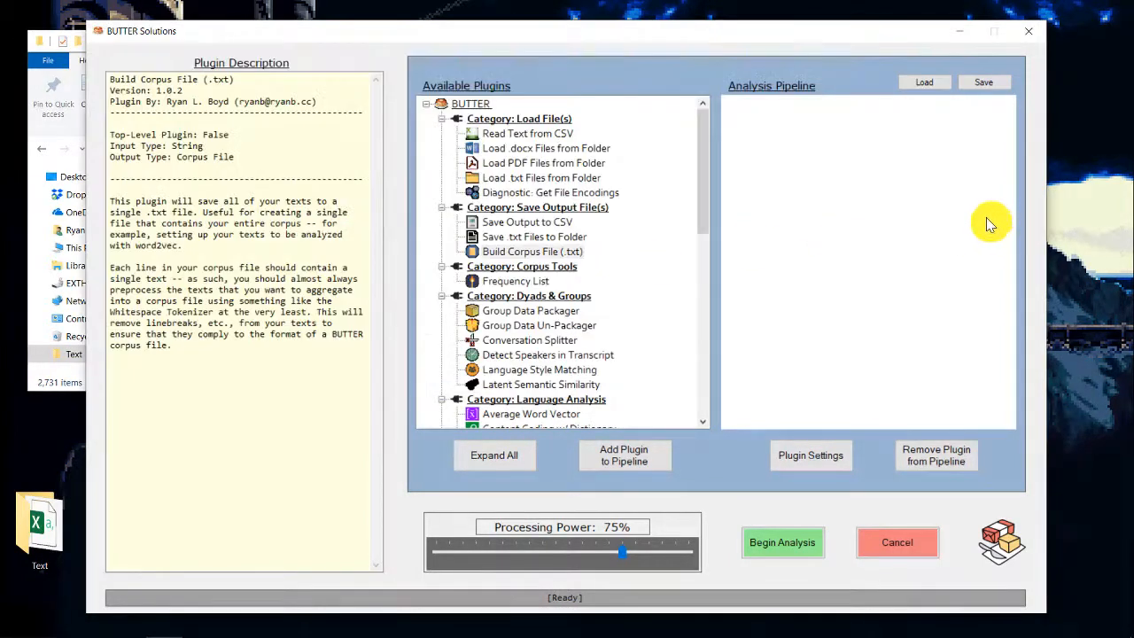
pyautogui.doubleClick(514, 178)
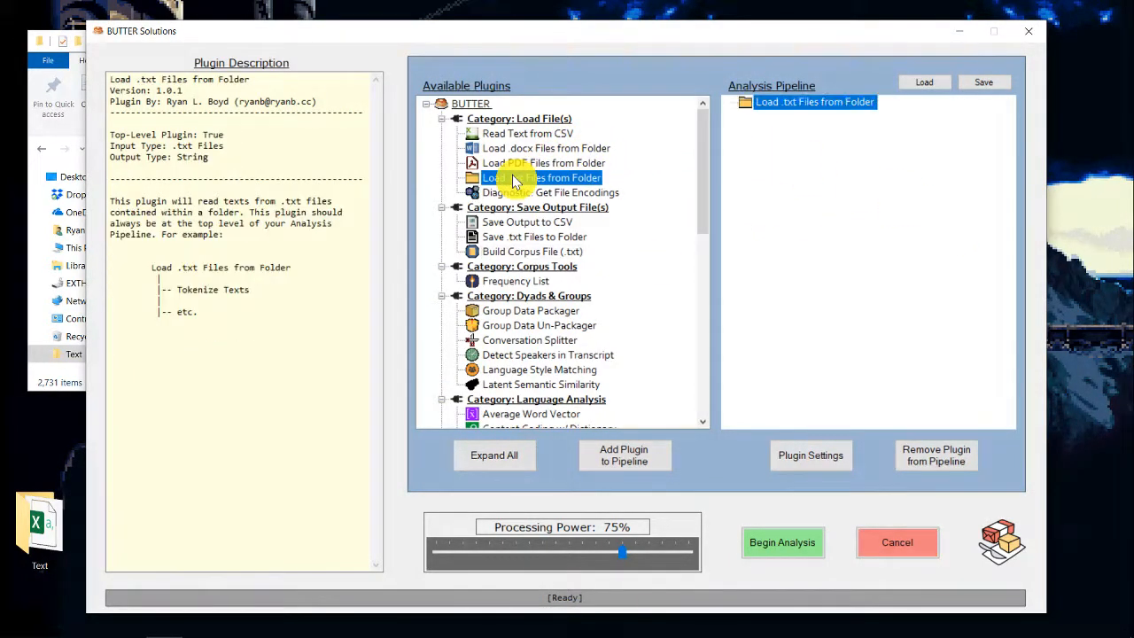
pyautogui.click(811, 455)
pyautogui.click(349, 342)
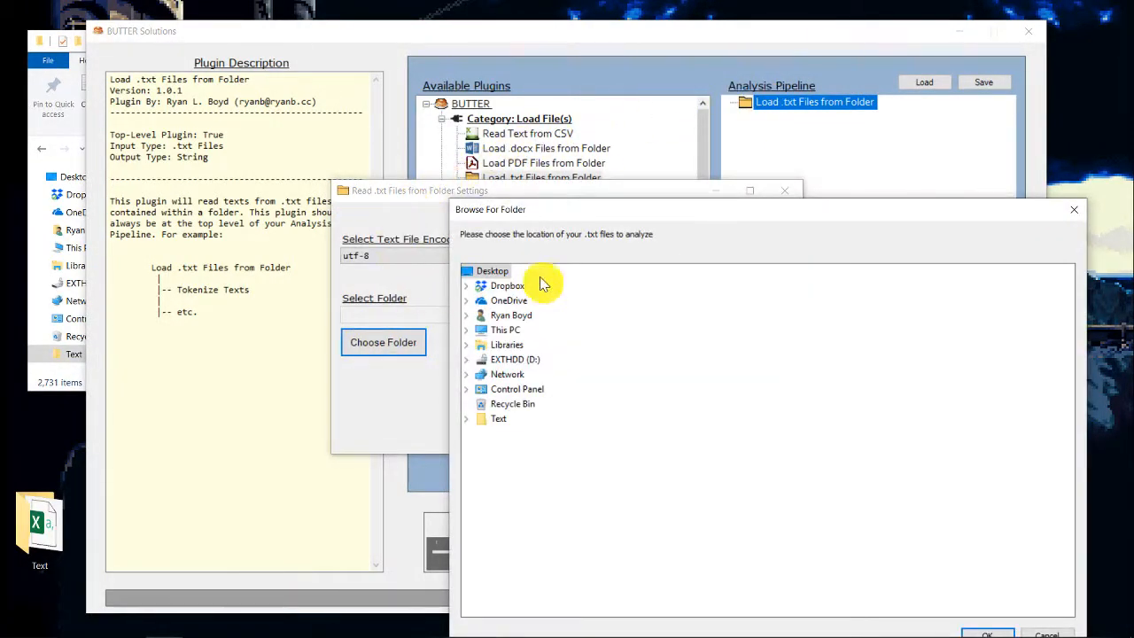
pyautogui.moveTo(471, 210); pyautogui.dragTo(443, 149)
pyautogui.click(439, 359)
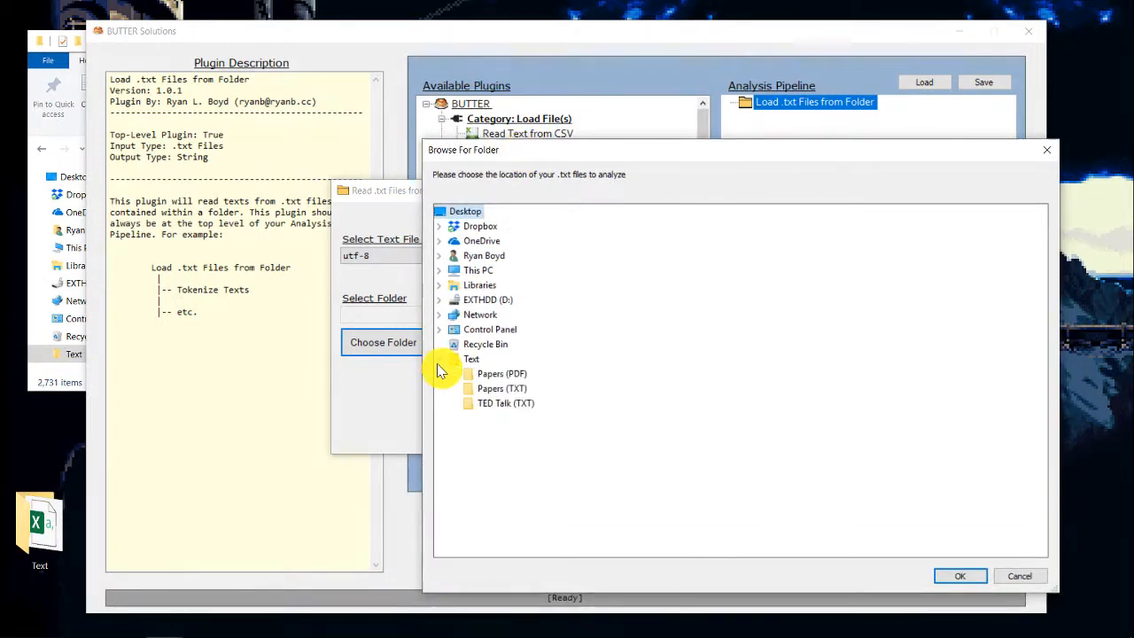
pyautogui.click(502, 388)
pyautogui.click(506, 405)
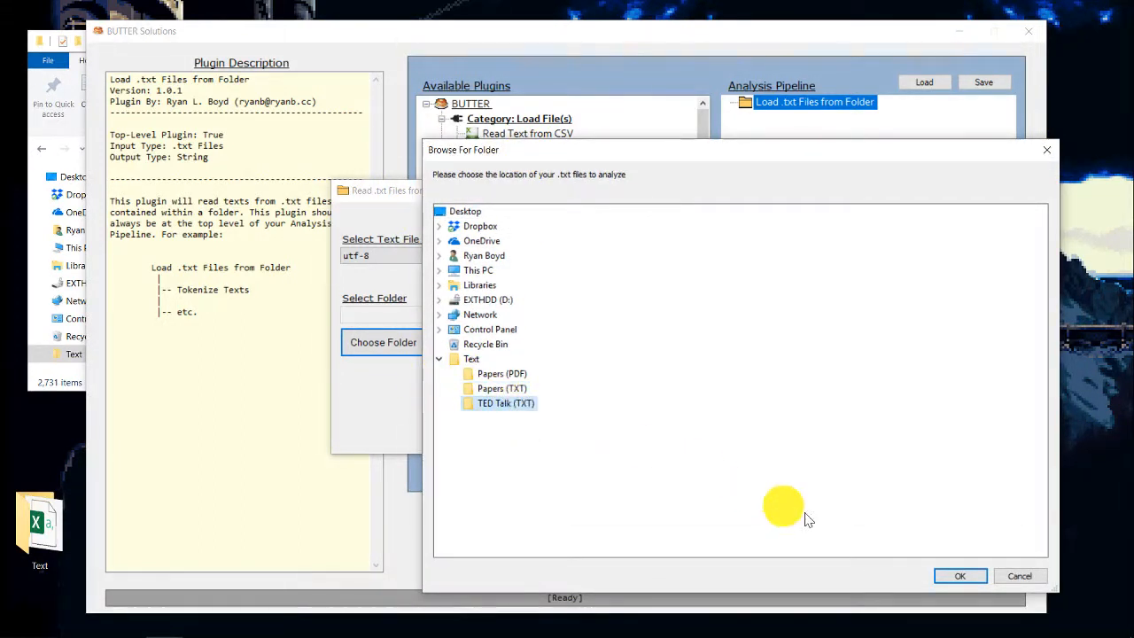
pyautogui.click(957, 576)
pyautogui.click(567, 422)
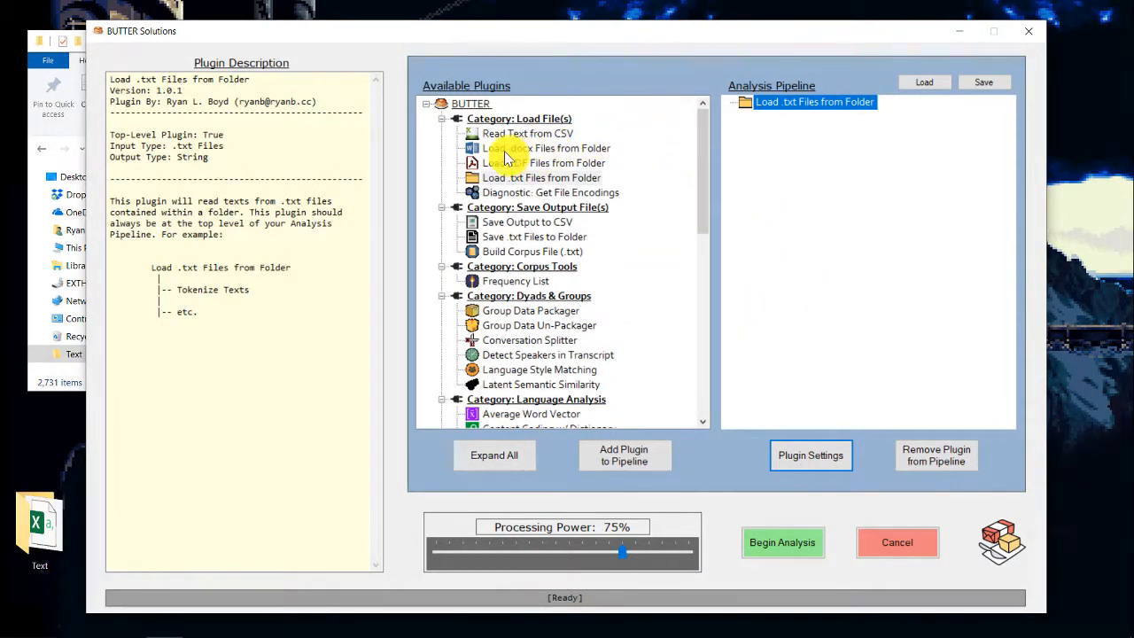
# Step: Add the Twitter-Aware Tokenizer beneath the text loading plugin in the analysis pipeline
pyautogui.scroll(-5, 521, 193)
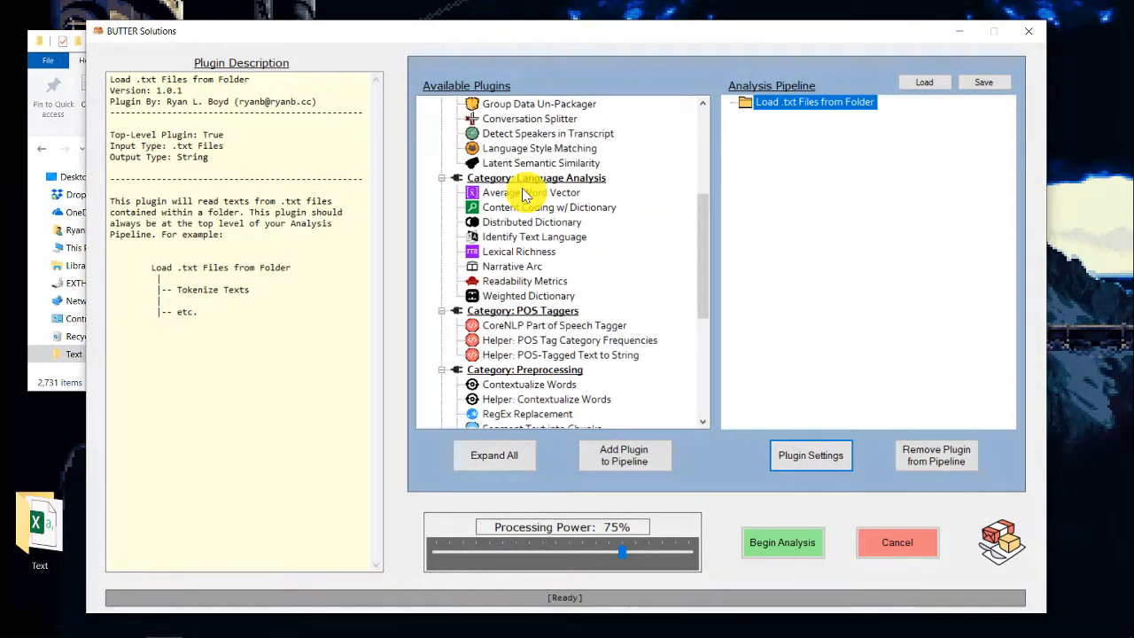
pyautogui.scroll(-4, 523, 197)
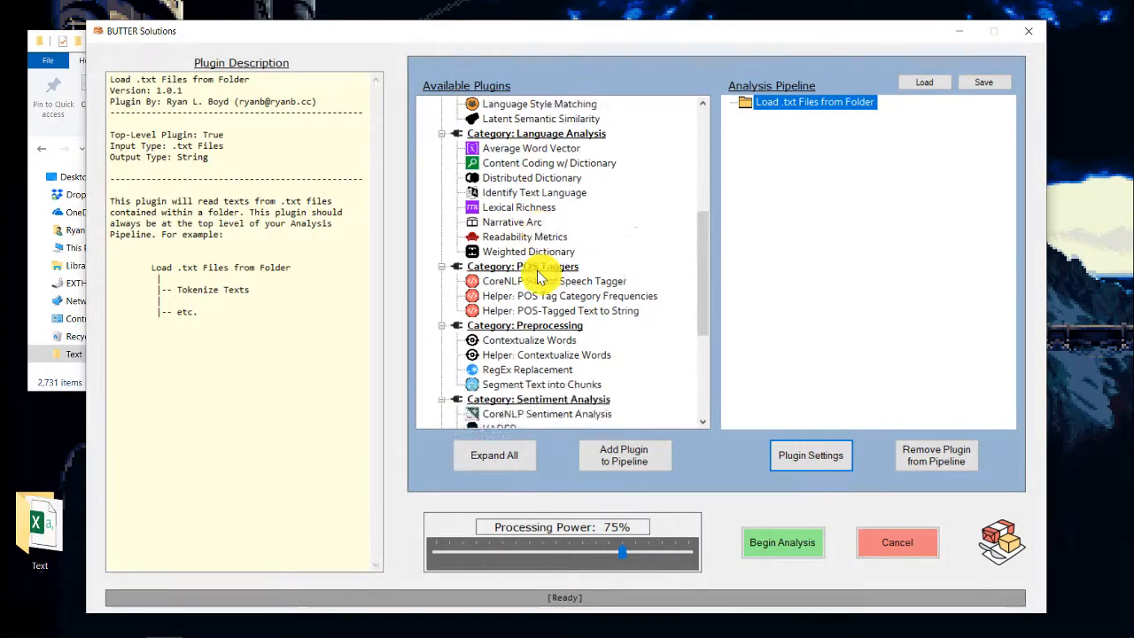
pyautogui.click(576, 328)
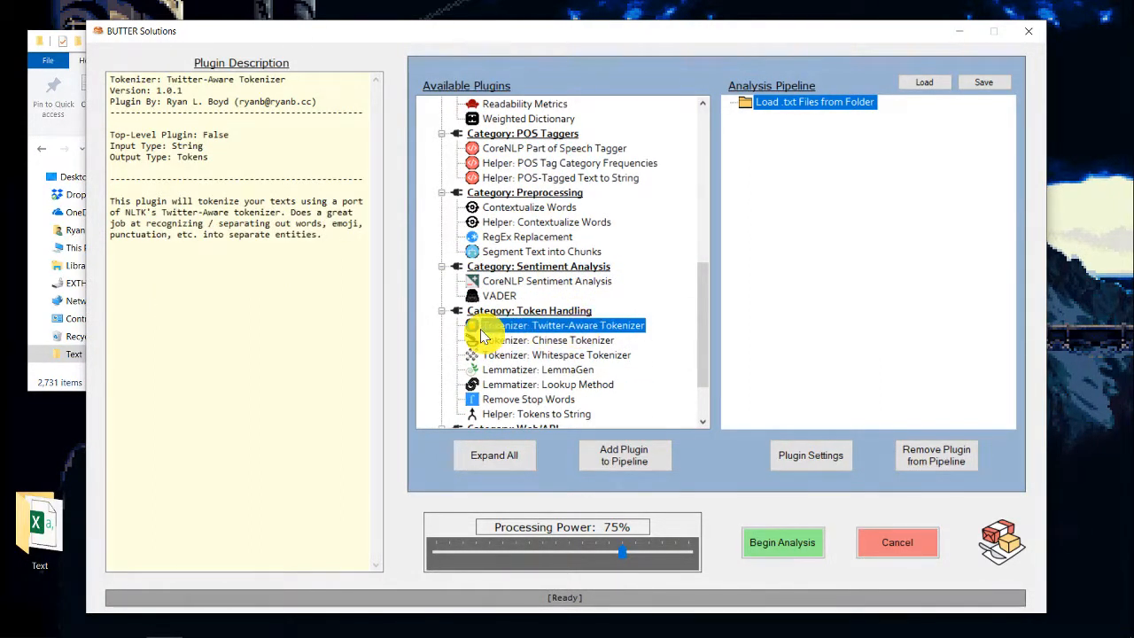
pyautogui.doubleClick(591, 334)
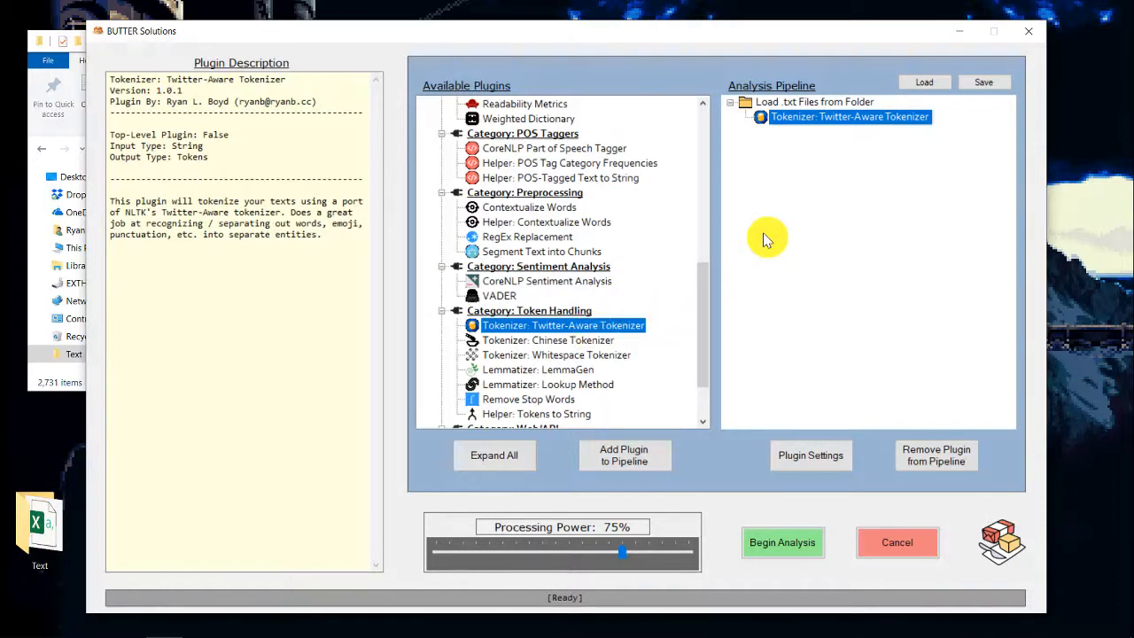
# Step: Open Notepad++ with the transcript, enlarge its text, and highlight "activity." to examine how the period is attached to the word
pyautogui.click(15, 625)
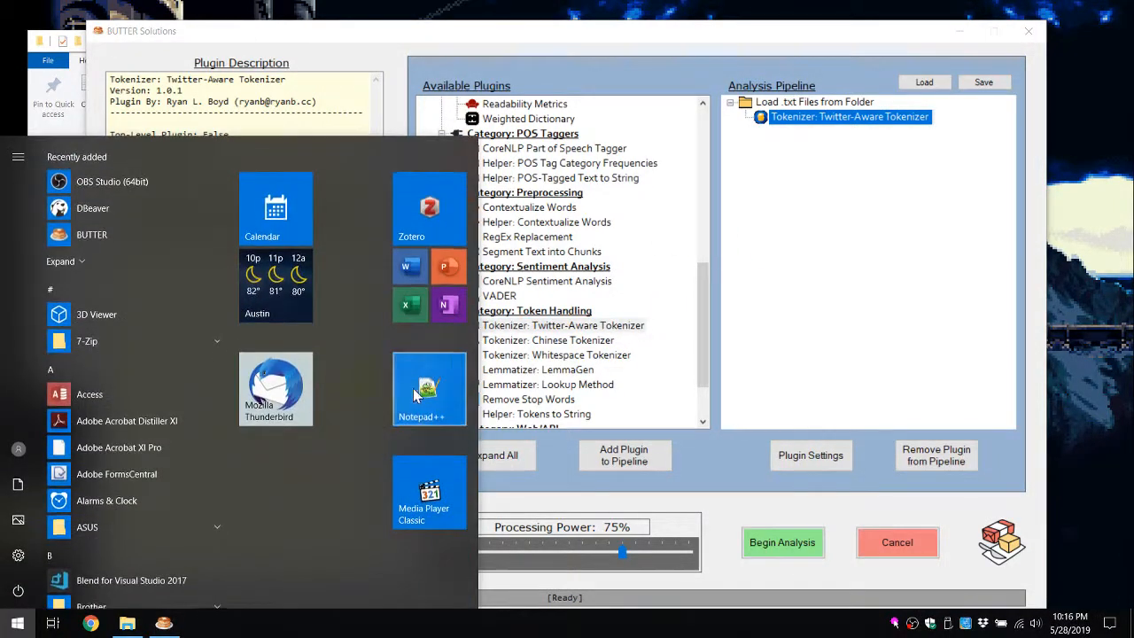
pyautogui.click(419, 391)
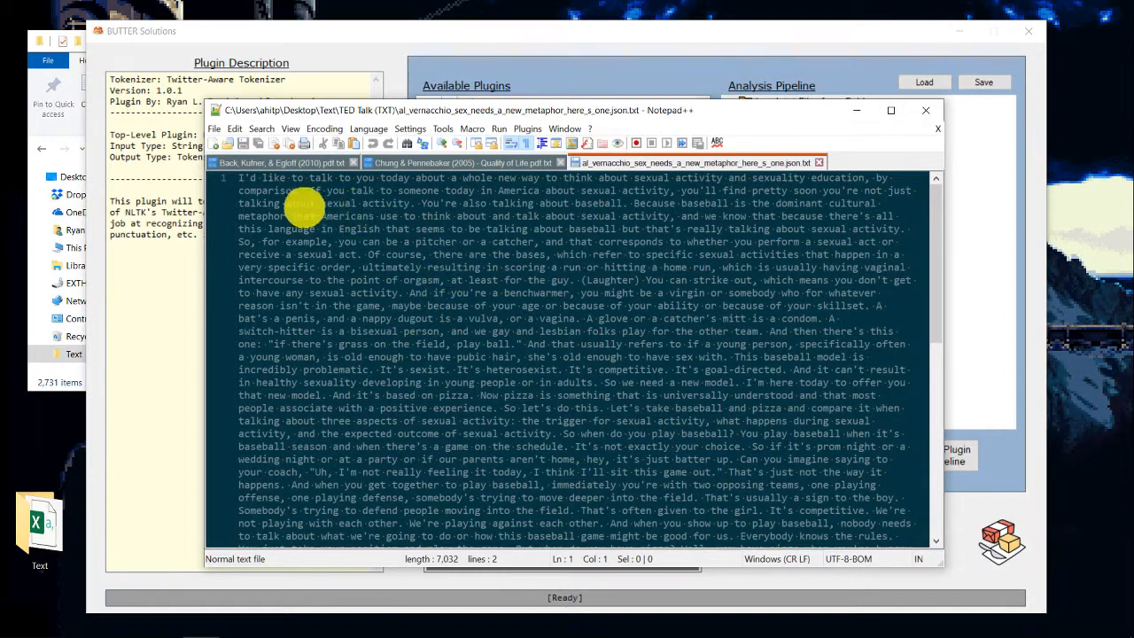
pyautogui.scroll(3, 397, 241)
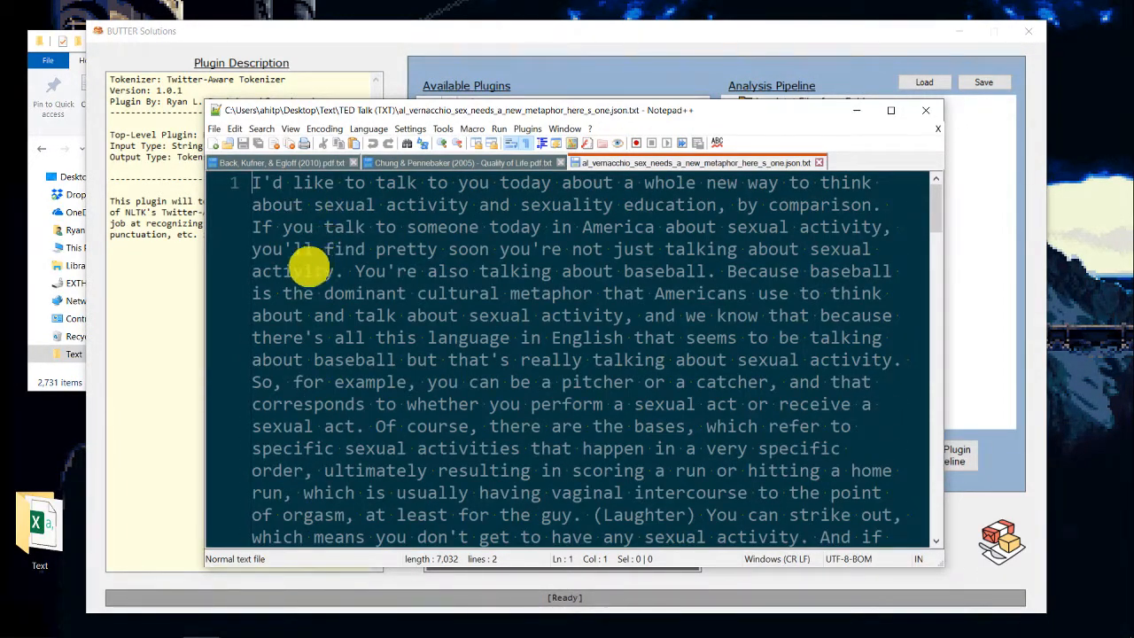
pyautogui.moveTo(398, 274); pyautogui.dragTo(356, 273)
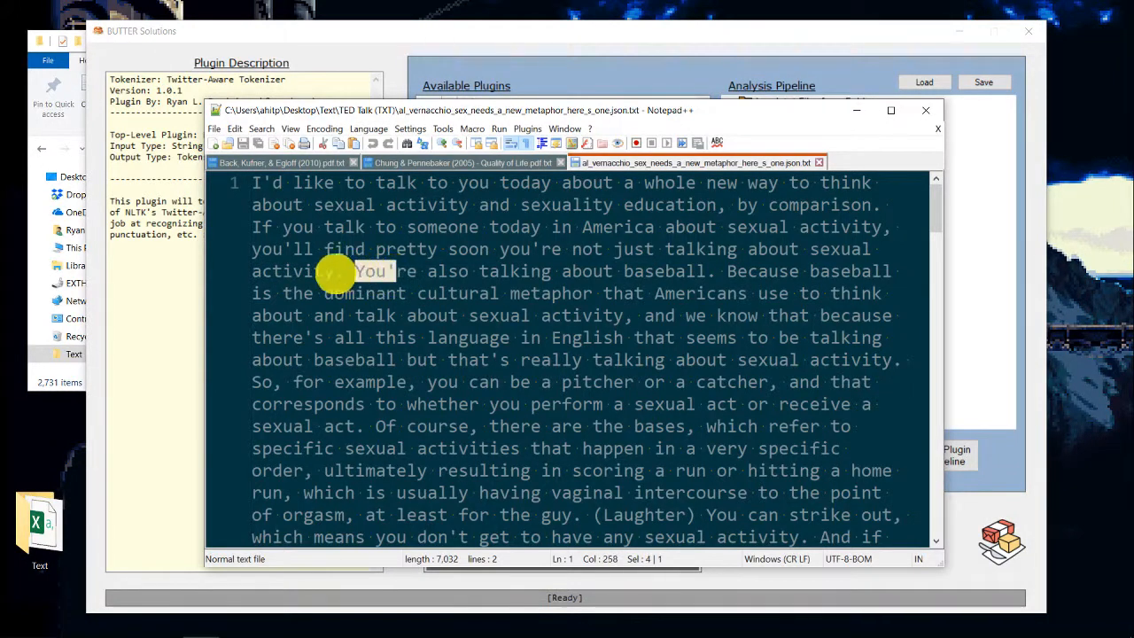
pyautogui.moveTo(256, 270); pyautogui.dragTo(415, 268)
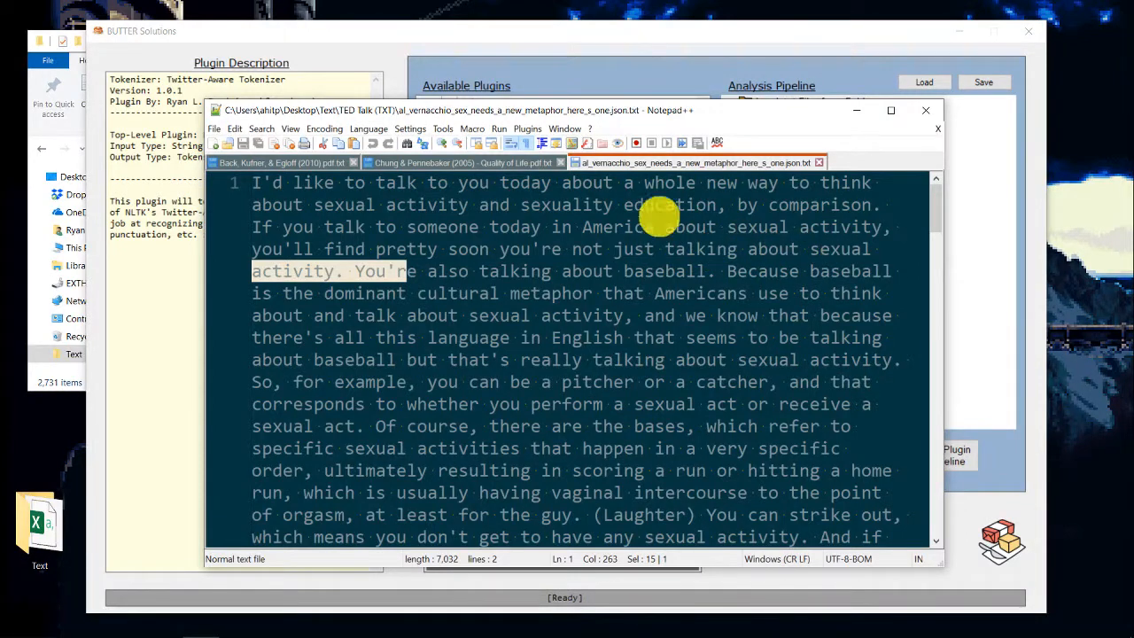
pyautogui.click(339, 274)
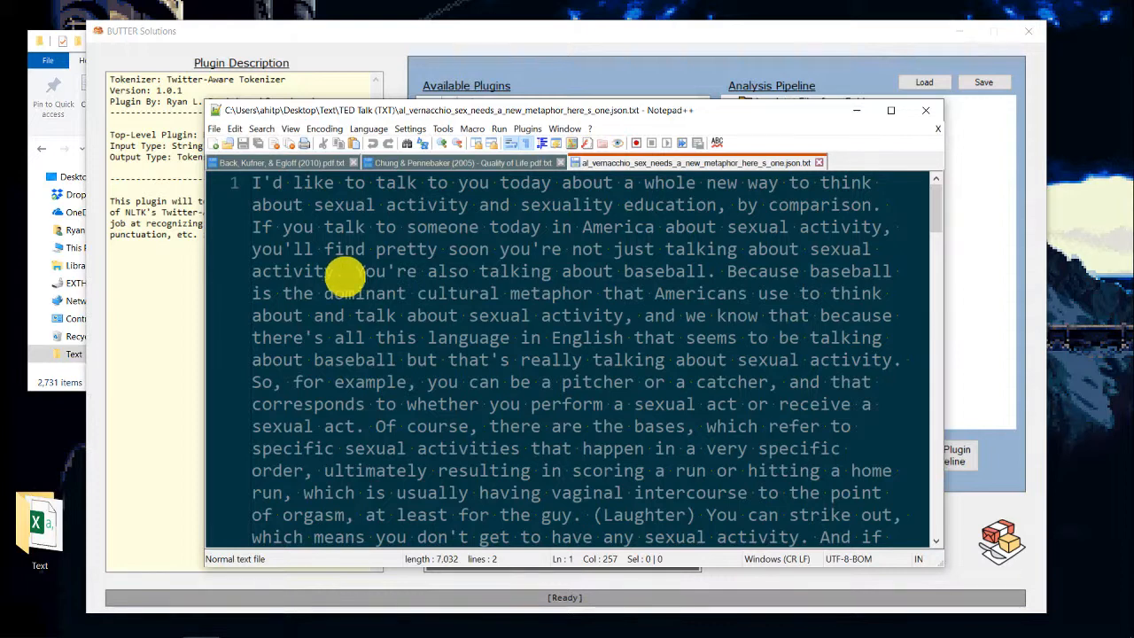
pyautogui.moveTo(343, 276); pyautogui.dragTo(253, 276)
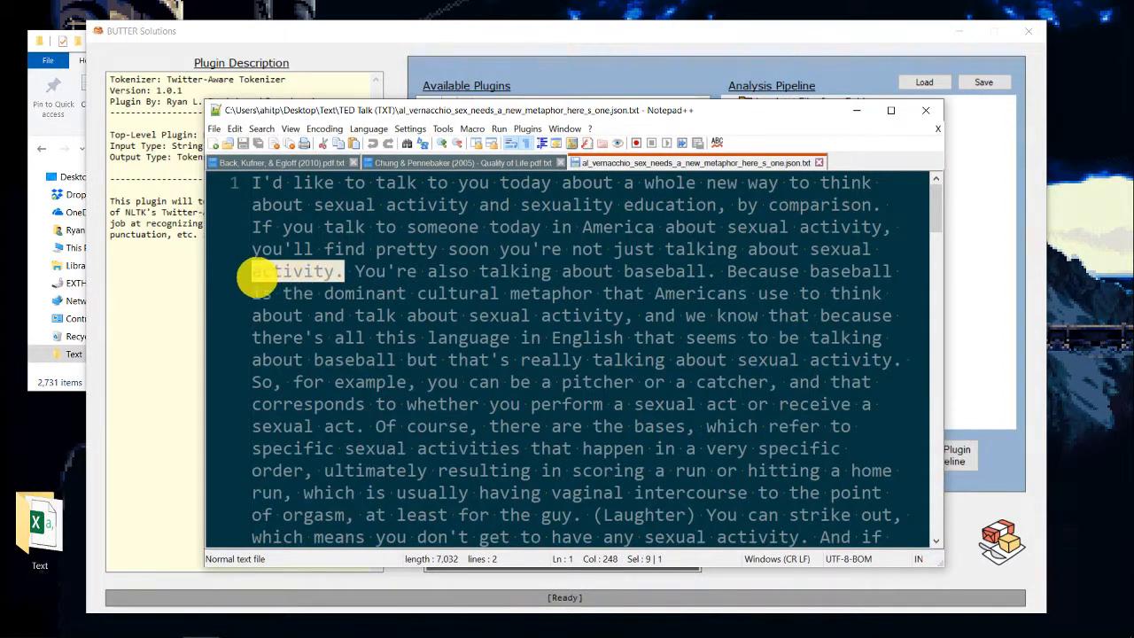
pyautogui.click(355, 271)
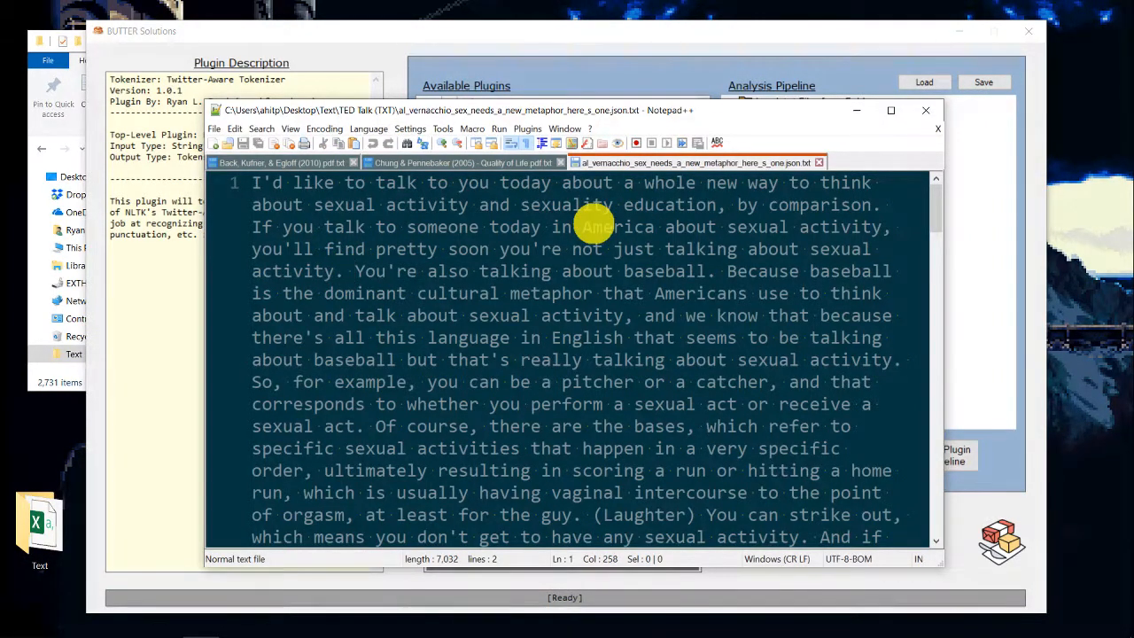
# Step: Try splitting off the word "activity" on its own line and spacing its period apart in the transcript, undoing each edit
pyautogui.press('Return')
pyautogui.press('Return')
pyautogui.press('Return')
pyautogui.press('Up')
pyautogui.press('Up')
pyautogui.write('a')
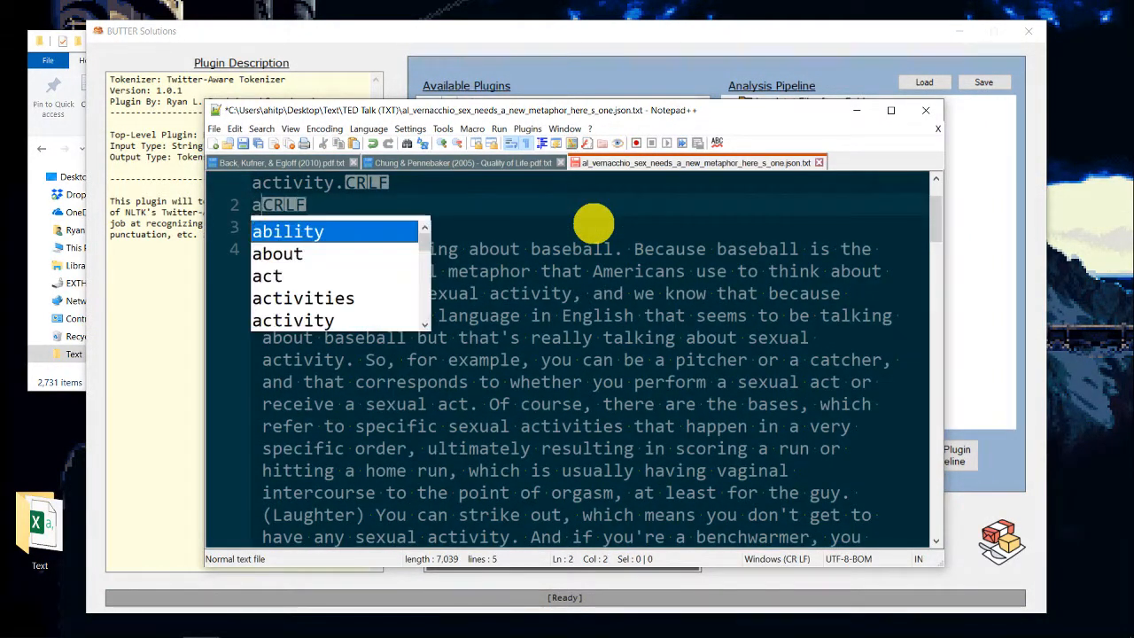
pyautogui.write('ctivity')
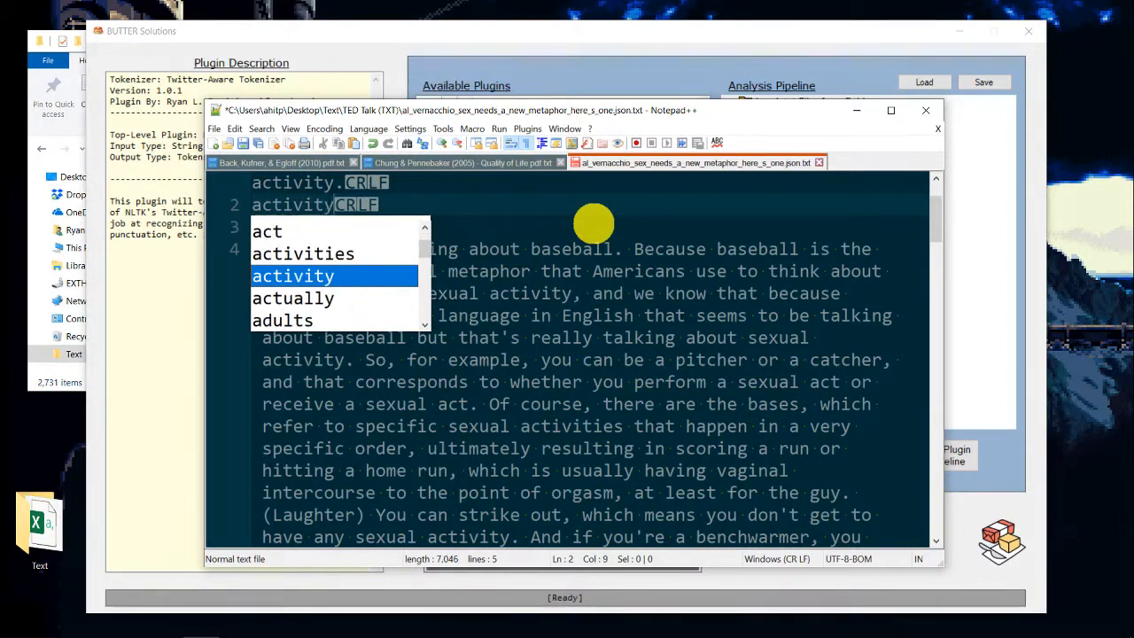
pyautogui.click(594, 224)
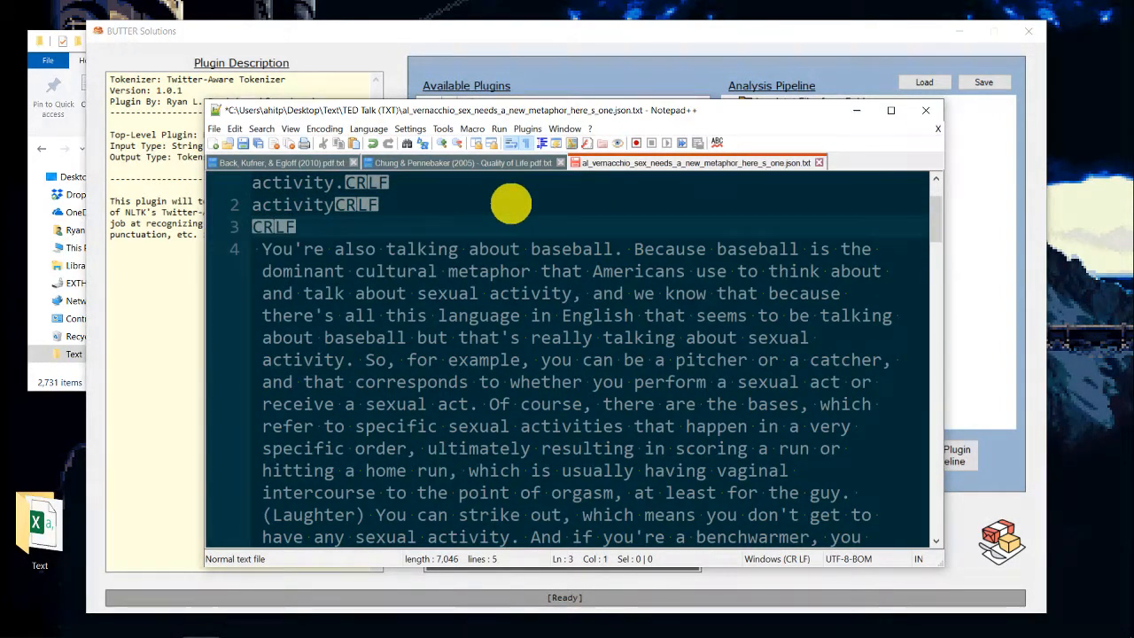
pyautogui.hotkey('ctrl', 'z')
pyautogui.hotkey('ctrl', 'z')
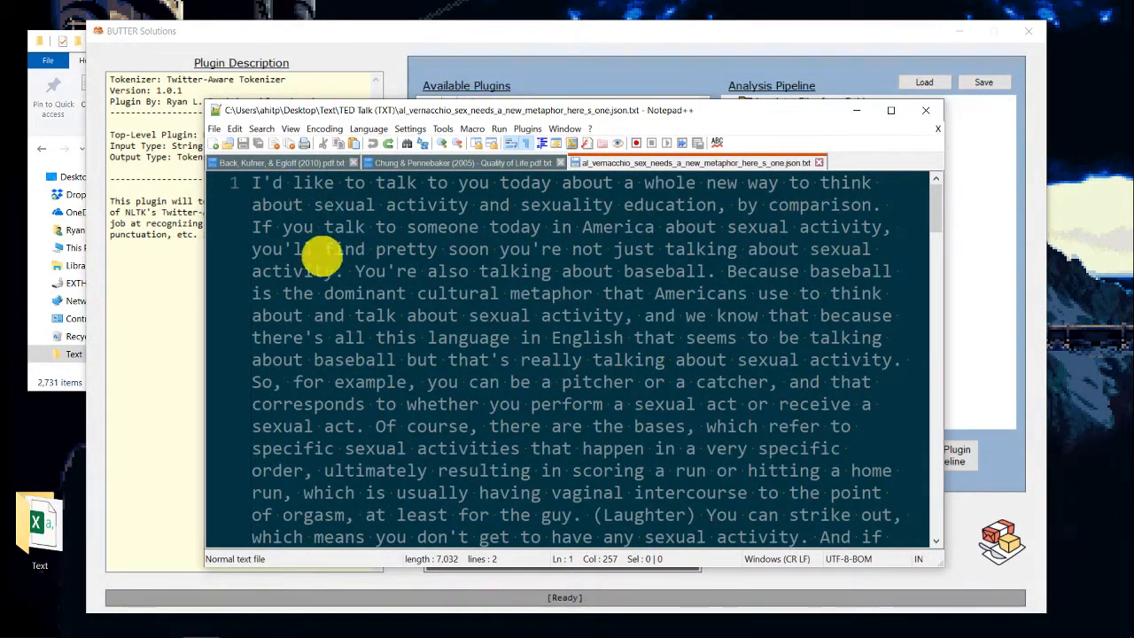
pyautogui.click(329, 270)
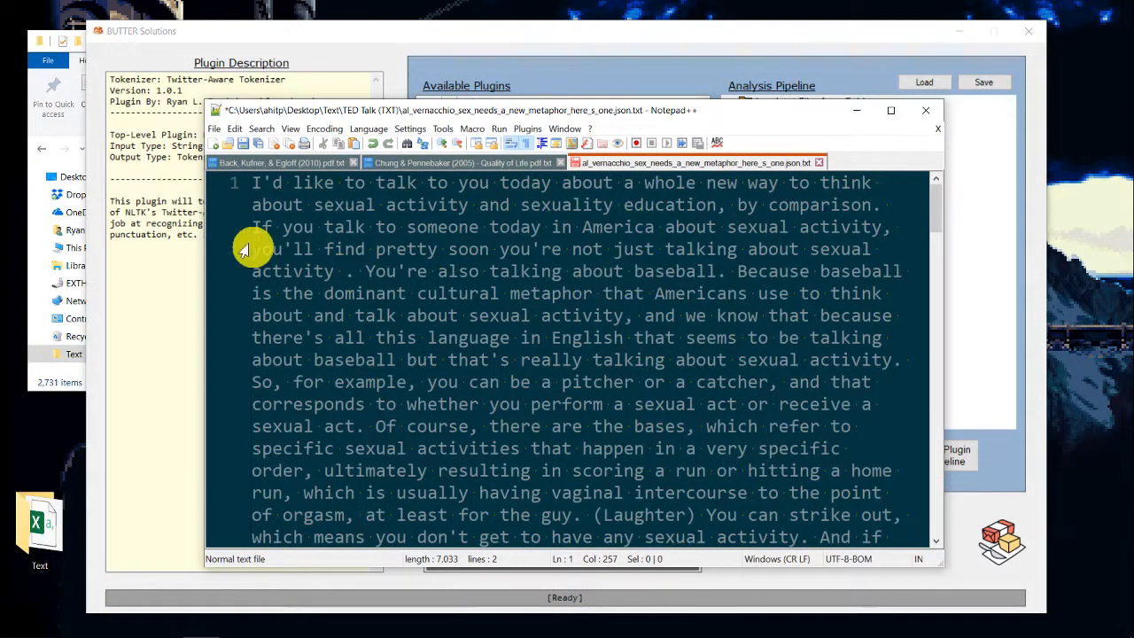
pyautogui.hotkey('ctrl', 'z')
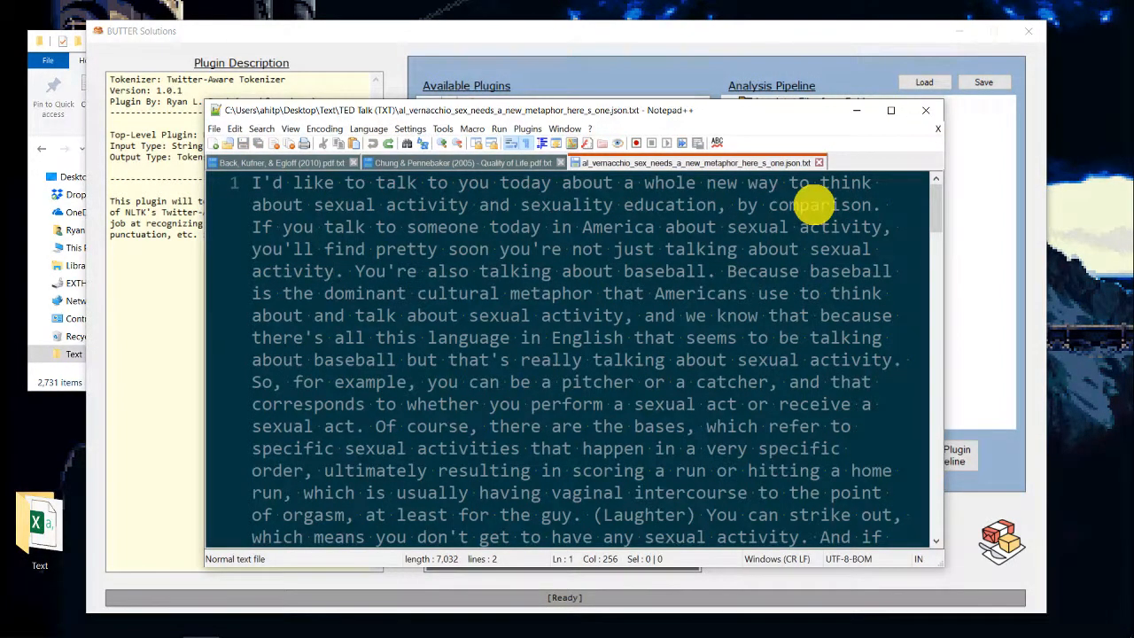
# Step: Close all open documents in Notepad++ and exit the editor to return to BUTTER
pyautogui.hotkey('ctrl', 'w')
pyautogui.hotkey('ctrl', 'w')
pyautogui.hotkey('ctrl', 'w')
pyautogui.click(926, 110)
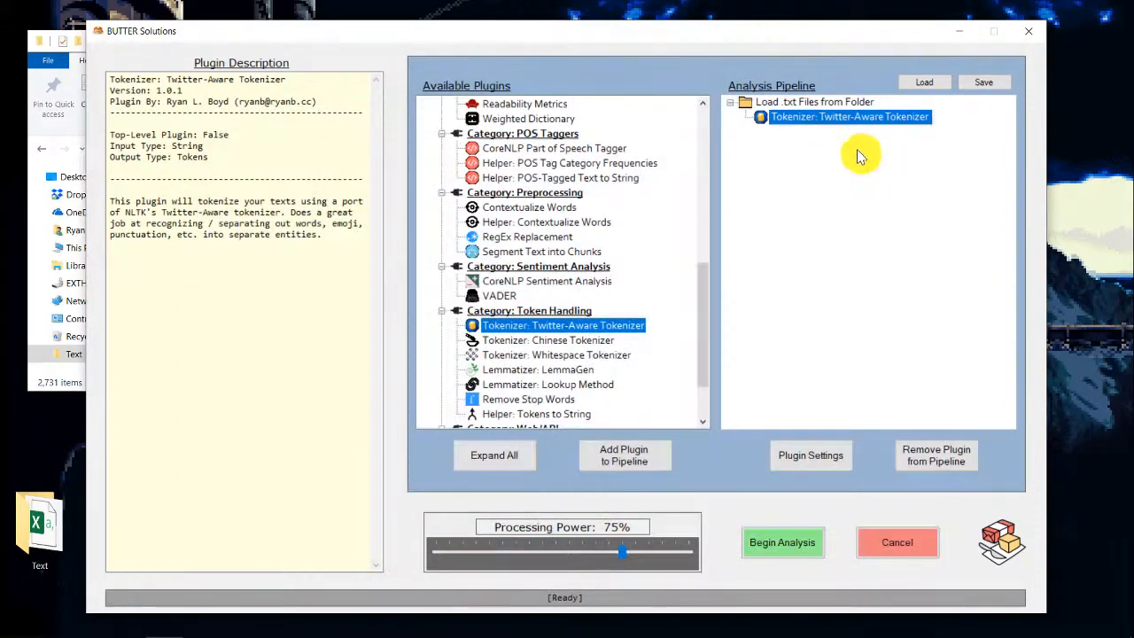
# Step: Add Helper: Tokens to String beneath the Twitter-Aware Tokenizer in the analysis pipeline
pyautogui.click(815, 123)
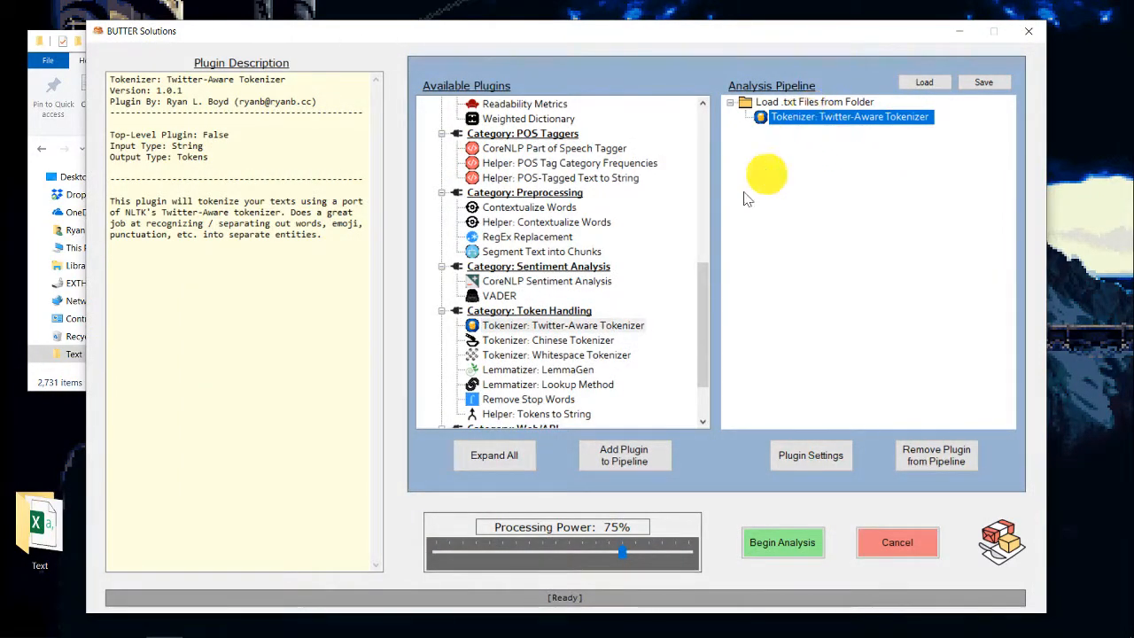
pyautogui.click(547, 341)
pyautogui.click(530, 414)
pyautogui.doubleClick(530, 414)
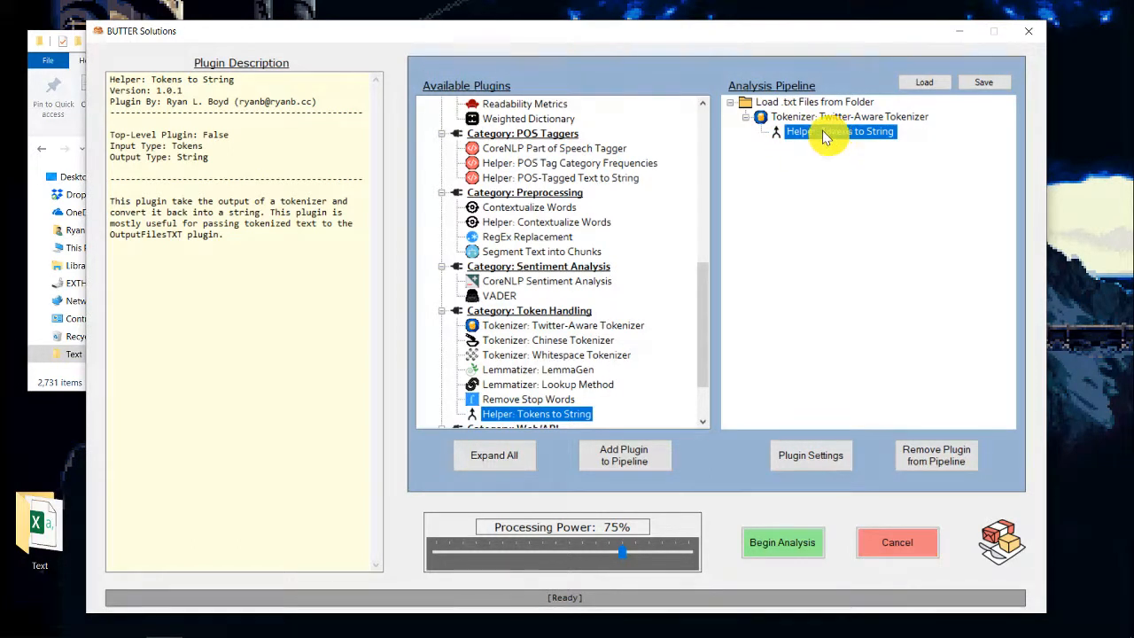
# Step: Add Build Corpus File (.txt) beneath the Tokens to String helper in the analysis pipeline
pyautogui.scroll(5, 585, 306)
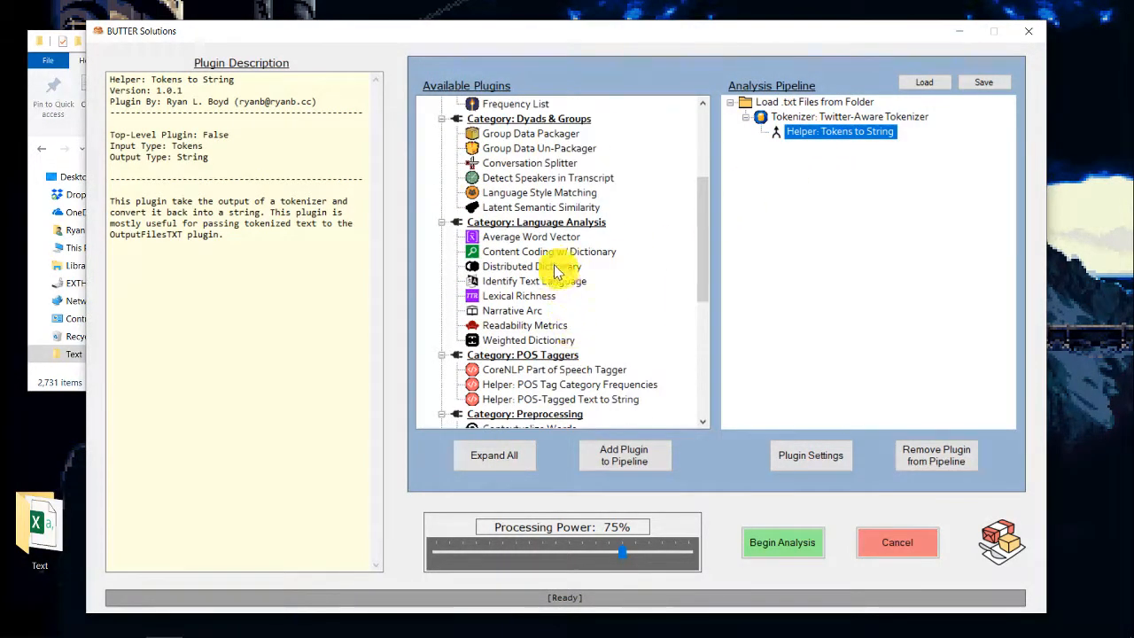
pyautogui.scroll(3, 567, 142)
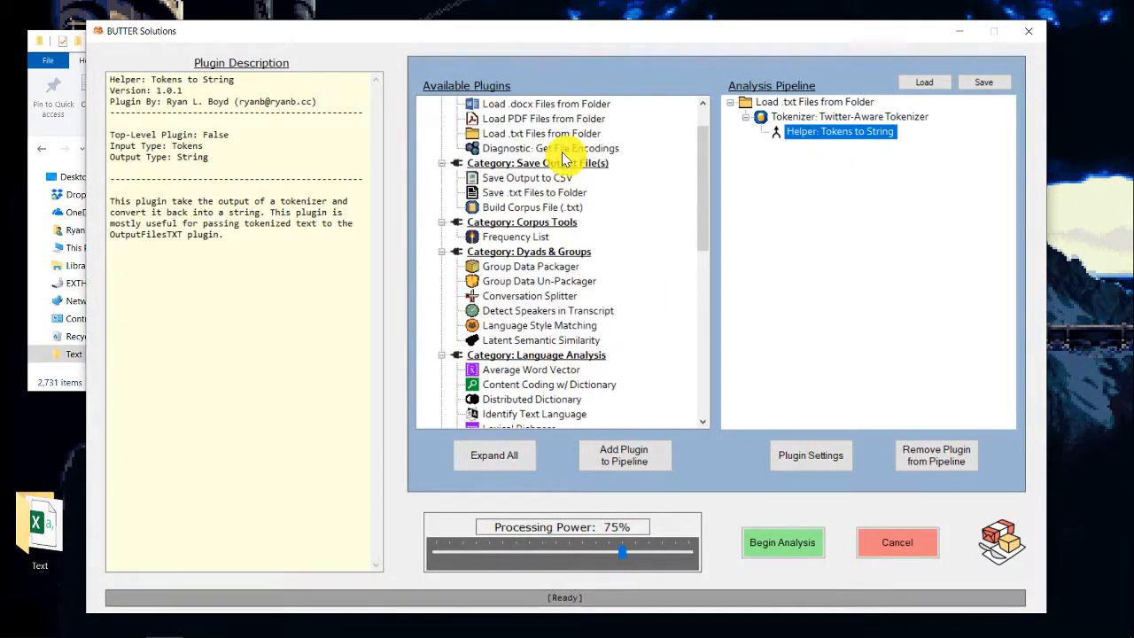
pyautogui.doubleClick(519, 209)
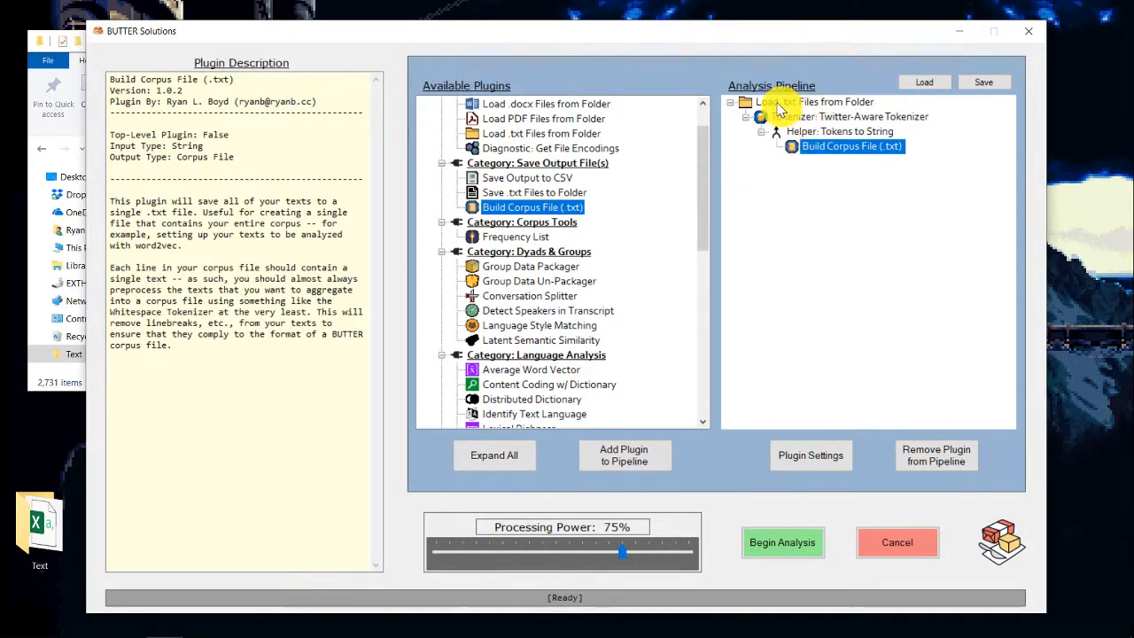
# Step: Review the descriptions of the text loader, tokenizer and Tokens to String helper, checking their input and output types
pyautogui.click(747, 104)
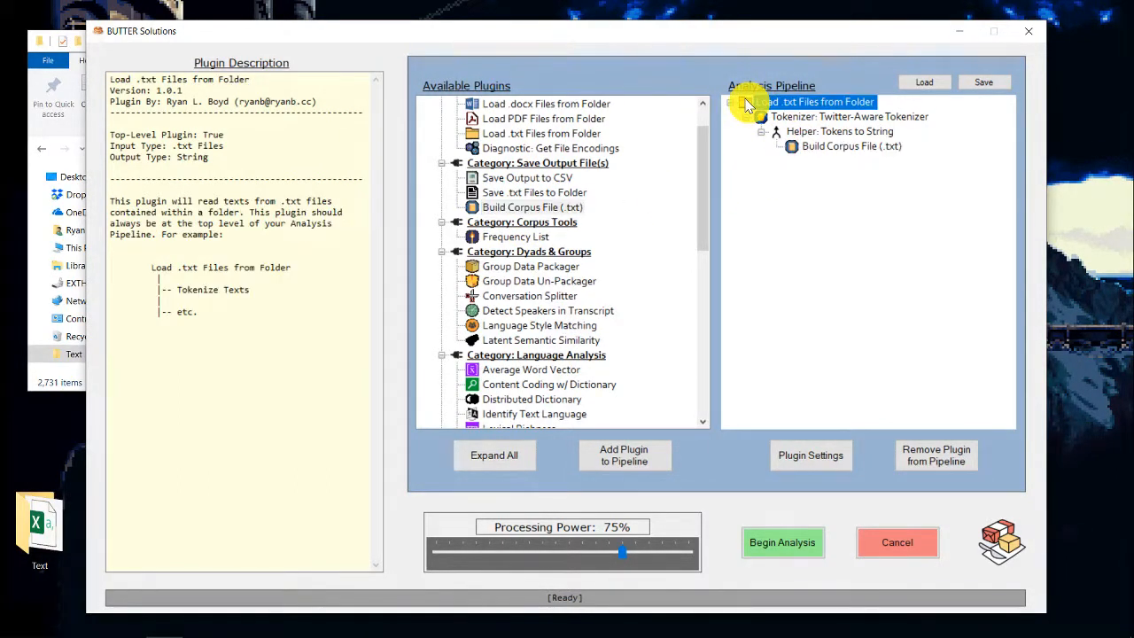
pyautogui.click(787, 119)
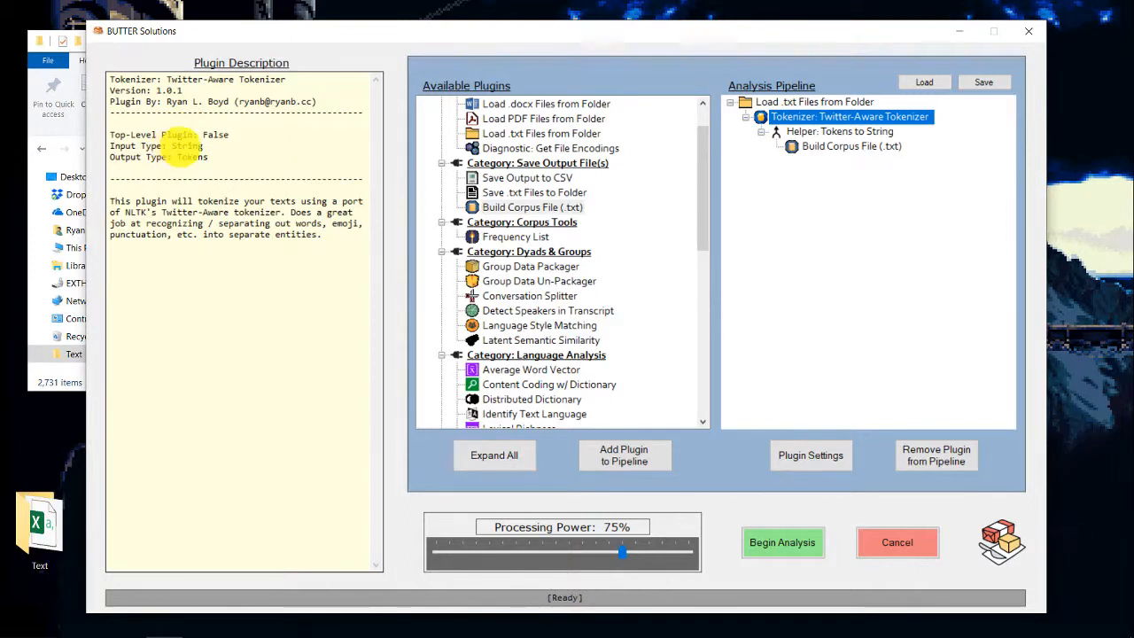
pyautogui.click(833, 132)
pyautogui.moveTo(147, 157); pyautogui.dragTo(237, 156)
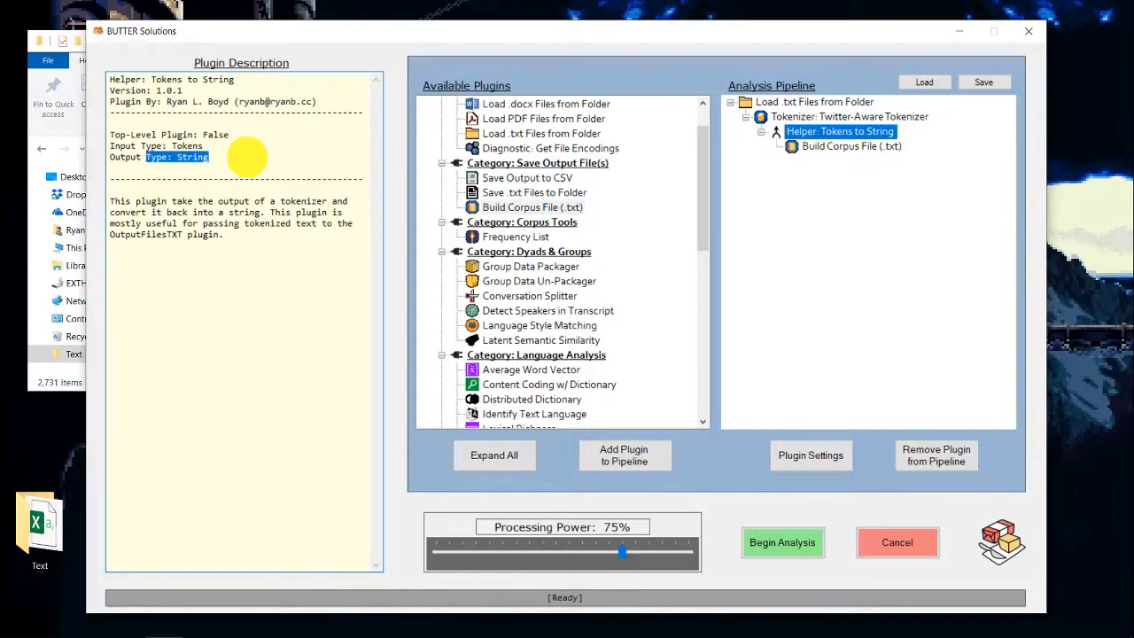
# Step: Set the Build Corpus File output to TED CORPUS.txt in the Text folder and start the analysis
pyautogui.click(861, 147)
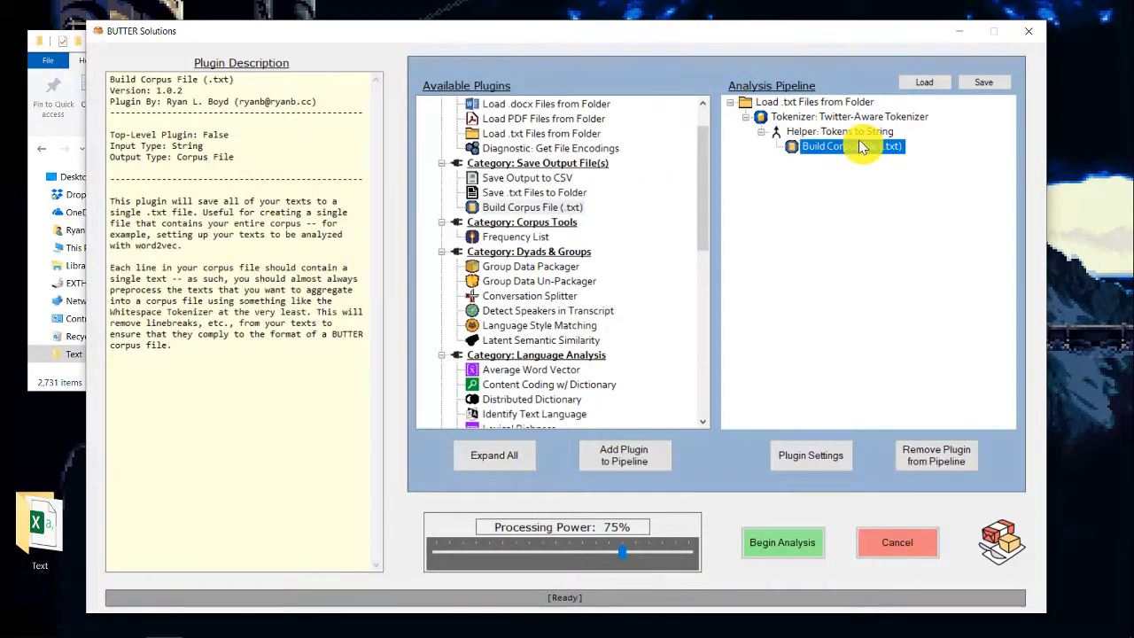
pyautogui.click(813, 456)
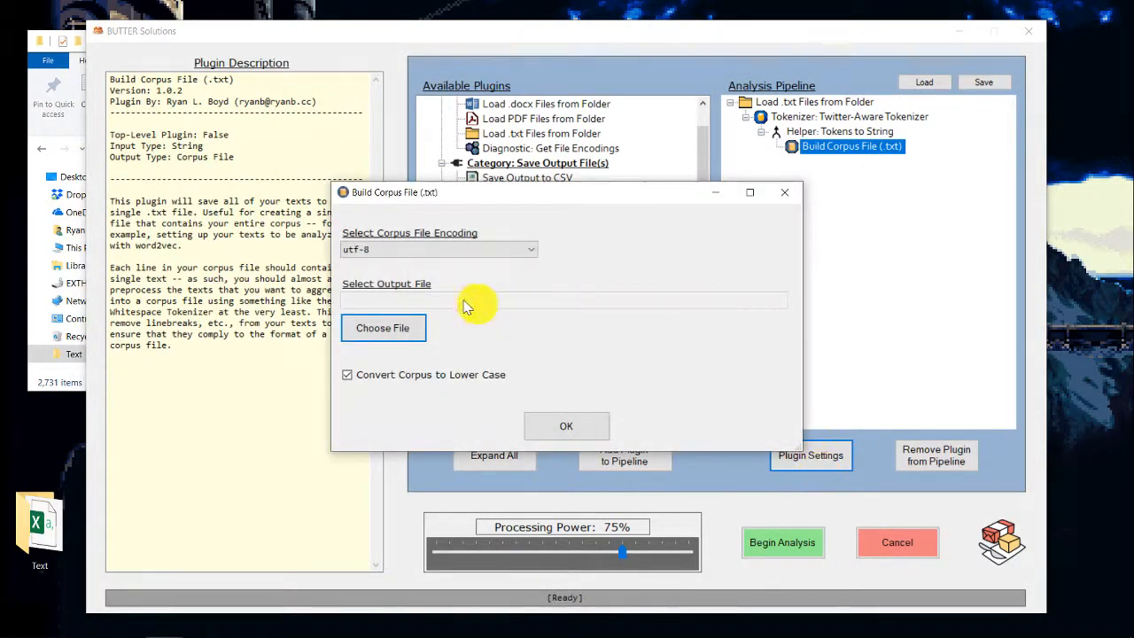
pyautogui.click(372, 329)
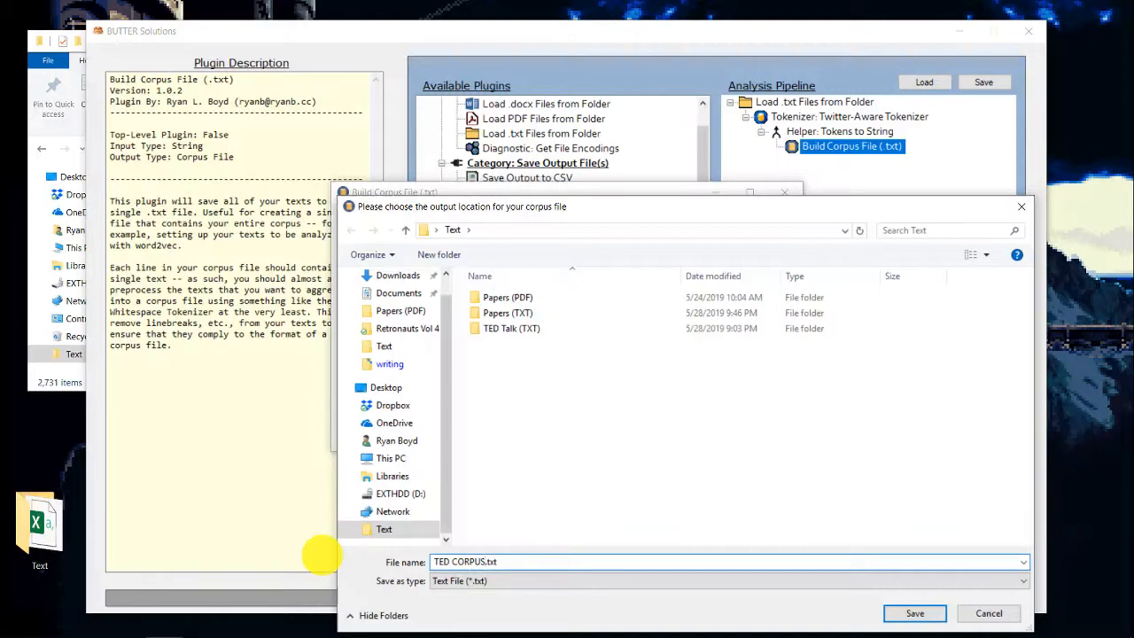
pyautogui.press('Return')
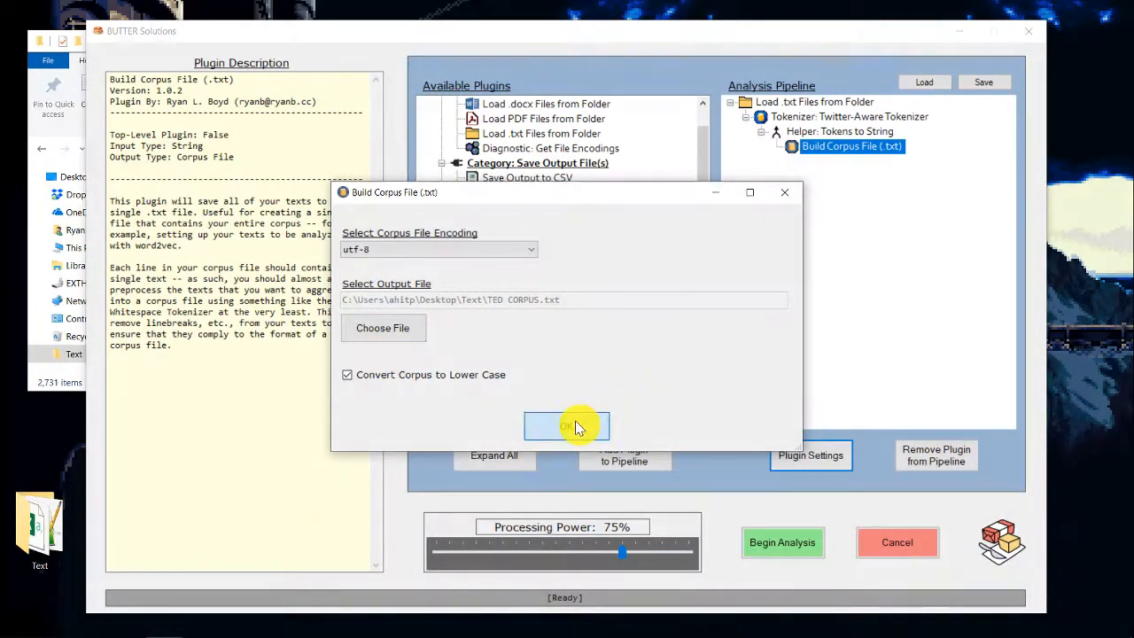
pyautogui.click(574, 426)
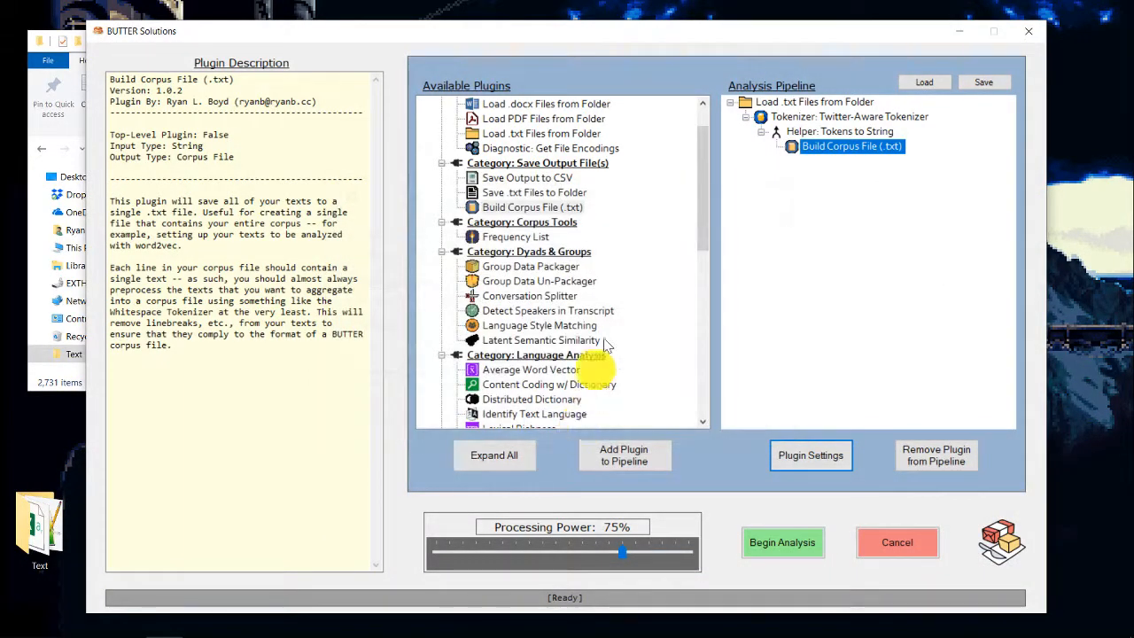
pyautogui.click(790, 543)
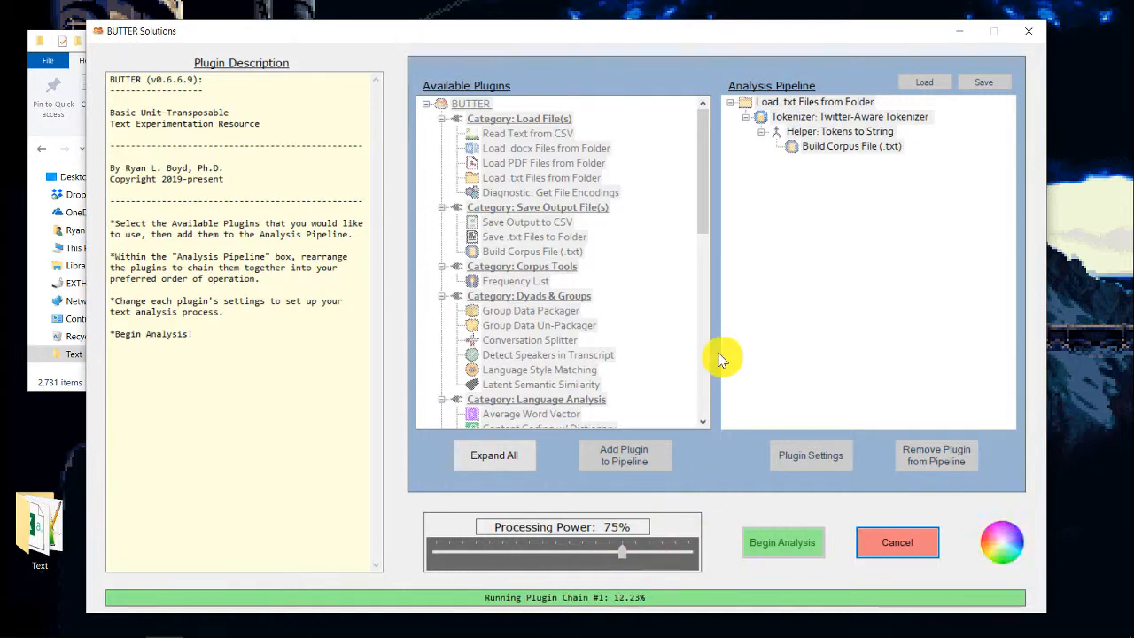
# Step: Open TED CORPUS.txt from the Text folder in Notepad++ and decline reloading the modified file
pyautogui.click(24, 77)
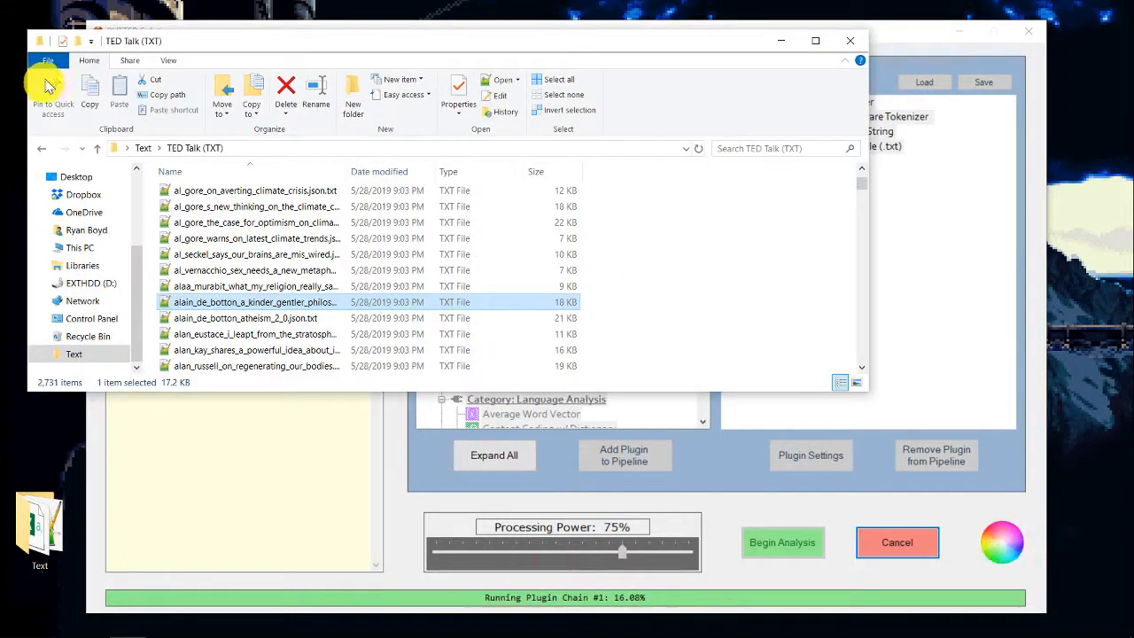
pyautogui.click(144, 147)
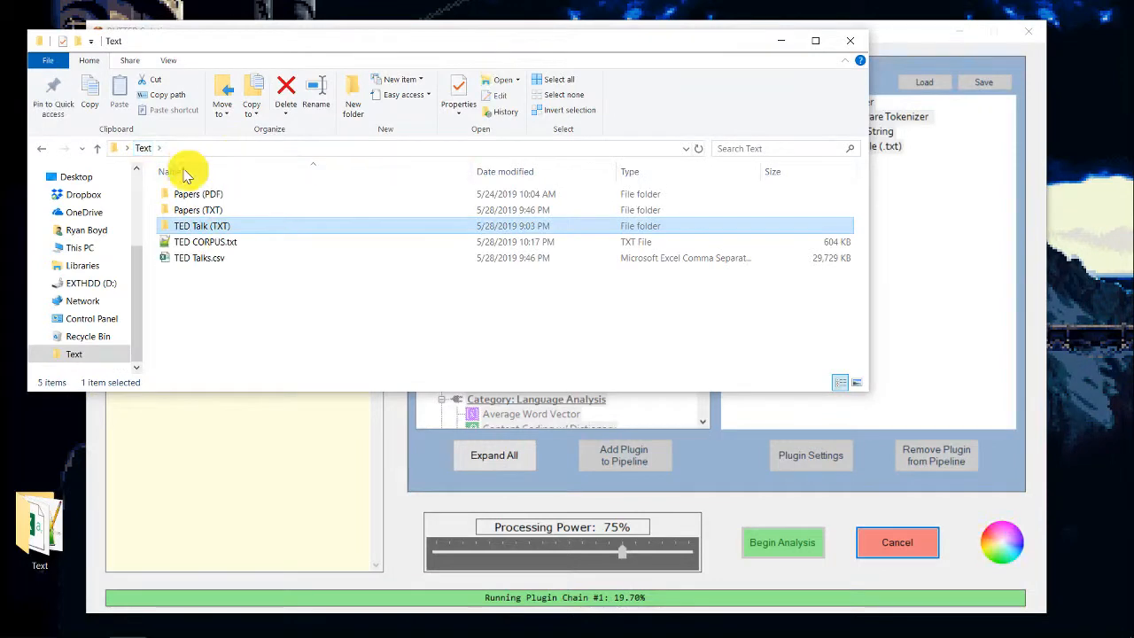
pyautogui.click(220, 246)
pyautogui.doubleClick(220, 248)
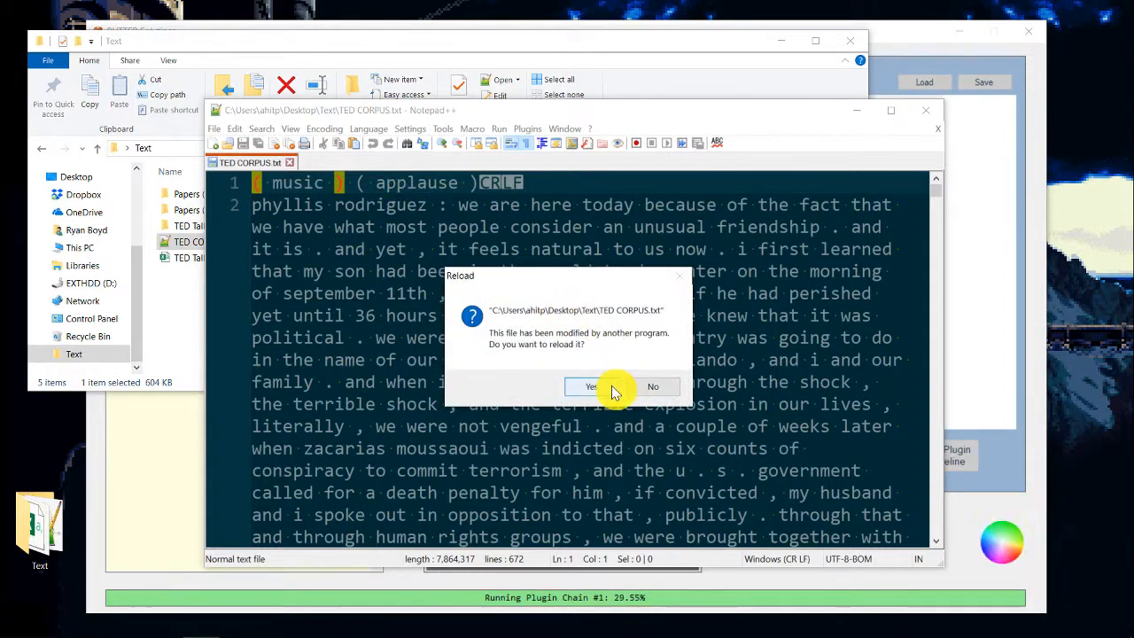
pyautogui.click(651, 387)
# Step: Turn off word wrap for TED CORPUS.txt and maximize the Notepad++ window to view one text per line
pyautogui.click(290, 128)
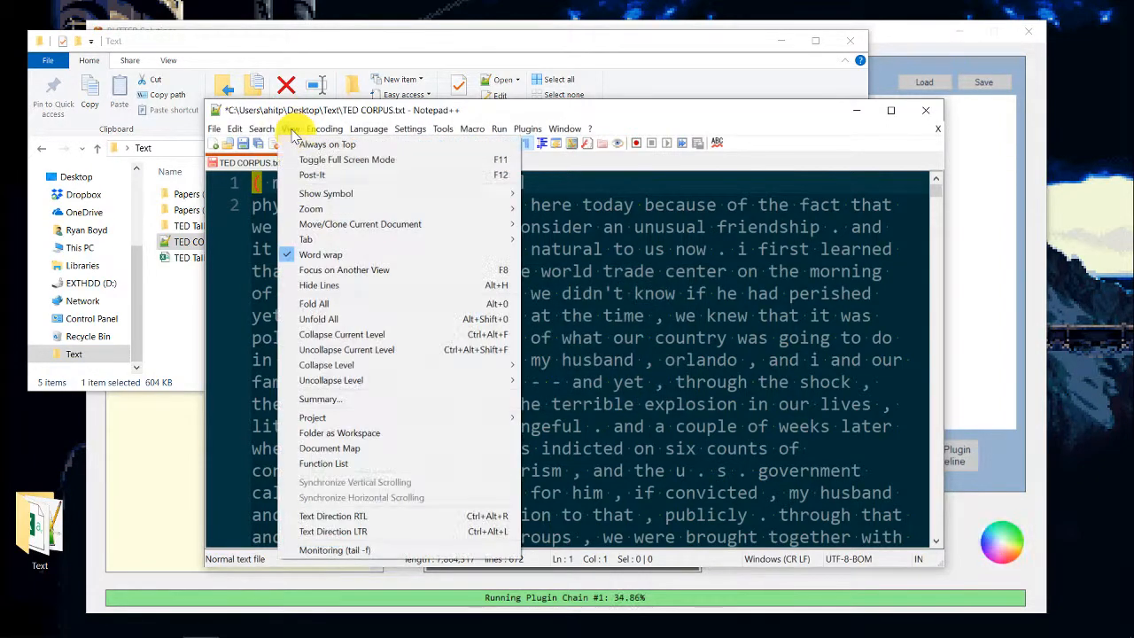
pyautogui.click(341, 251)
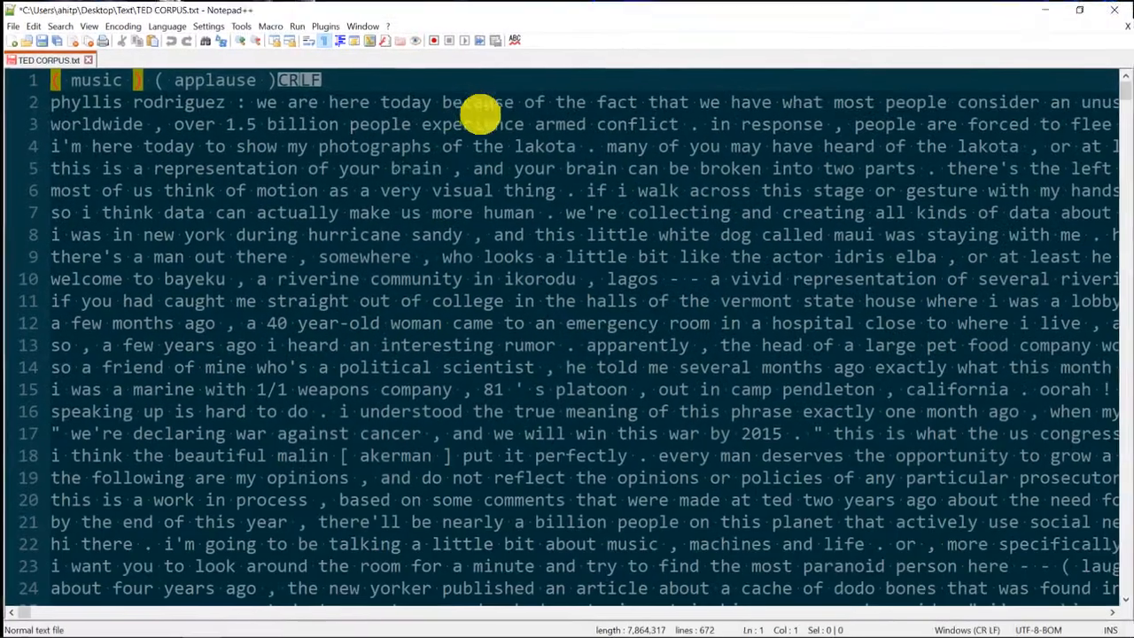
pyautogui.doubleClick(480, 110)
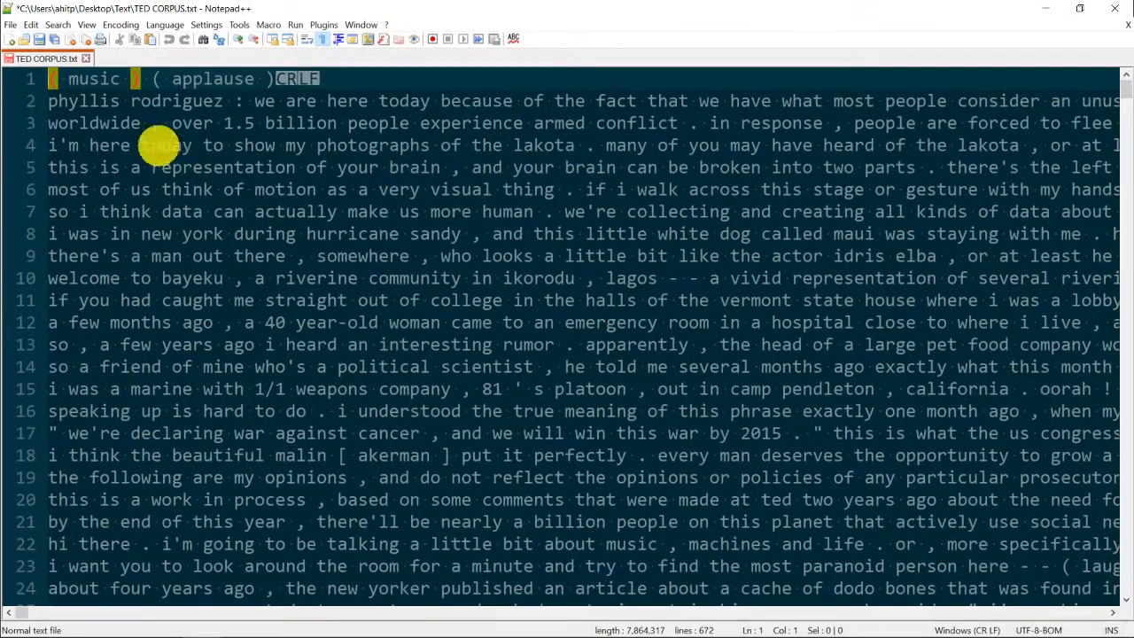
# Step: Look through the lines of TED CORPUS.txt, checking the spacing between words and punctuation in the tokenized text
pyautogui.click(59, 101)
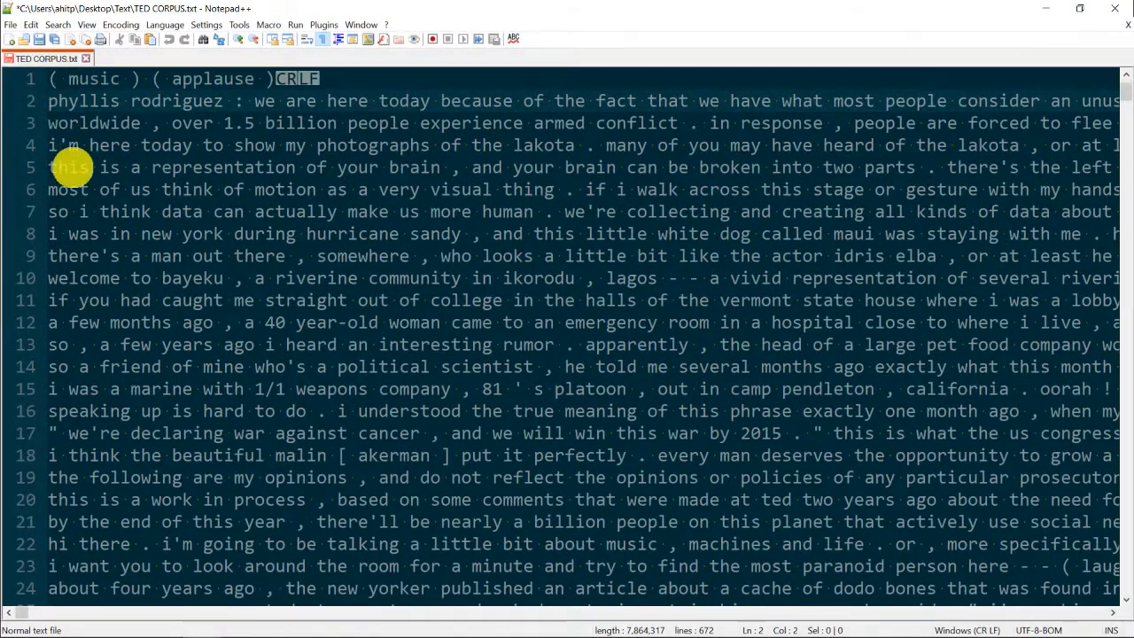
pyautogui.scroll(-6, 69, 167)
pyautogui.scroll(-19, 73, 168)
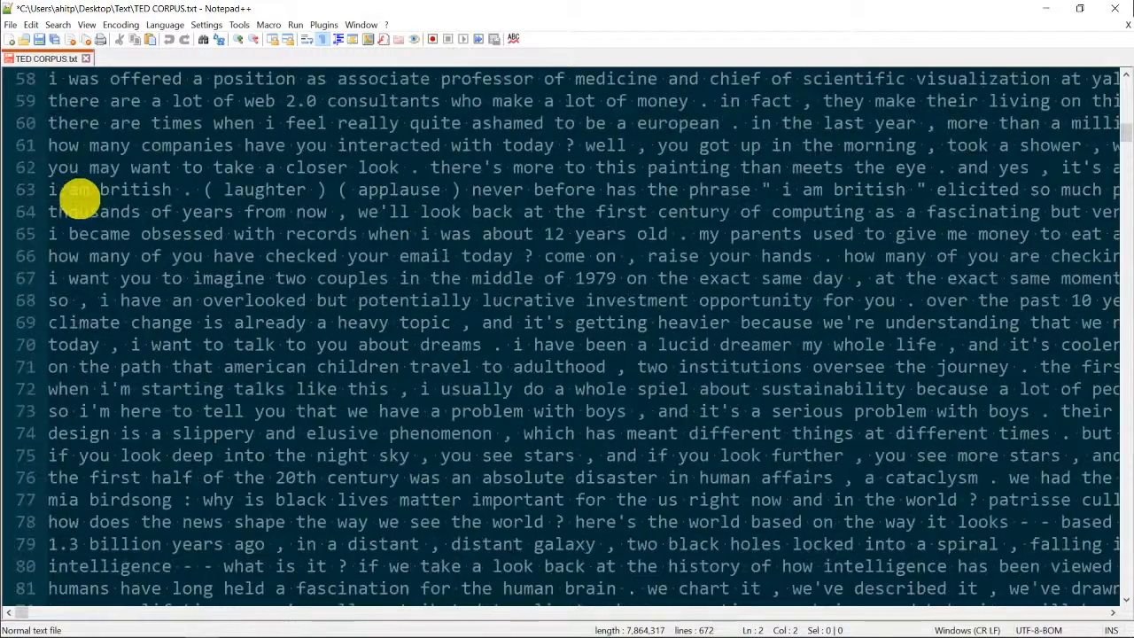
pyautogui.click(101, 277)
pyautogui.scroll(6, 171, 197)
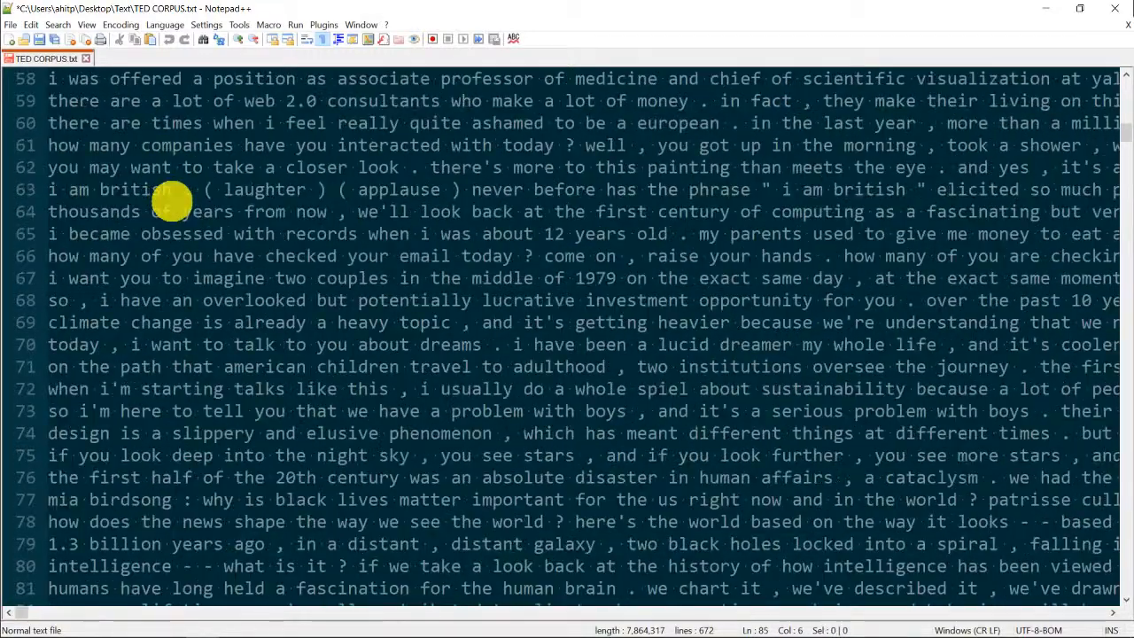
pyautogui.moveTo(51, 300); pyautogui.dragTo(485, 299)
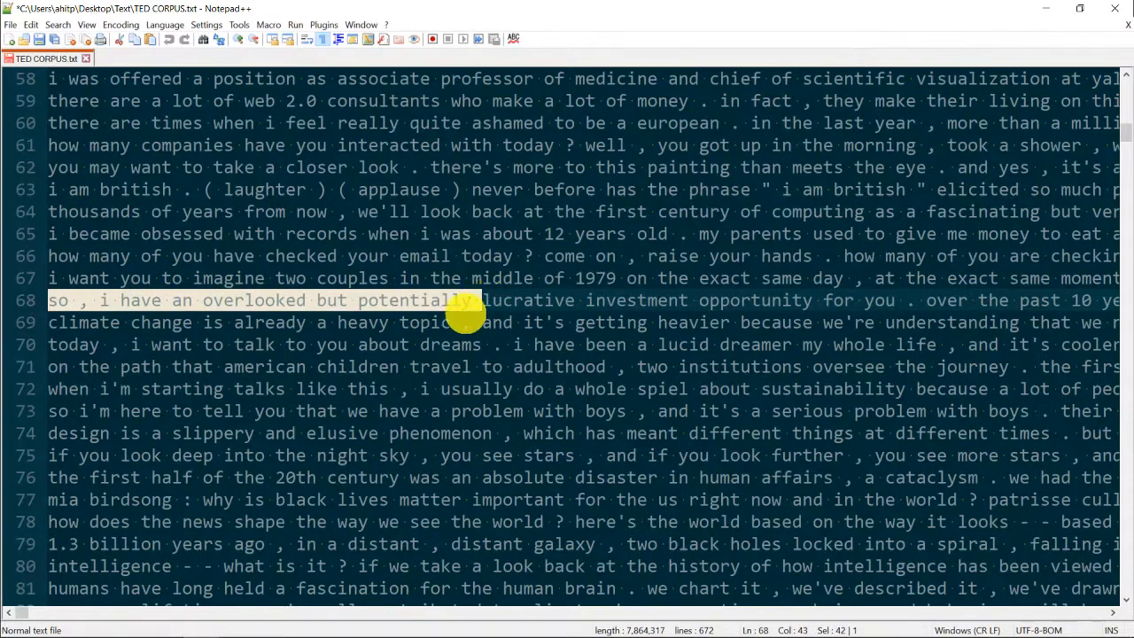
pyautogui.moveTo(401, 325); pyautogui.dragTo(470, 326)
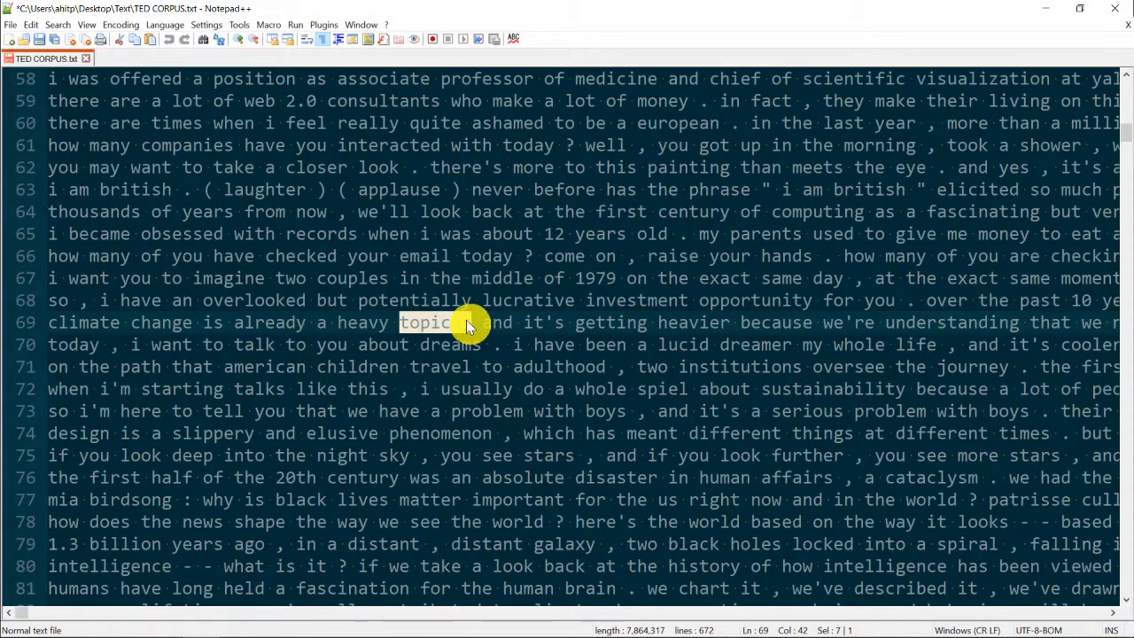
pyautogui.click(468, 324)
pyautogui.doubleClick(434, 325)
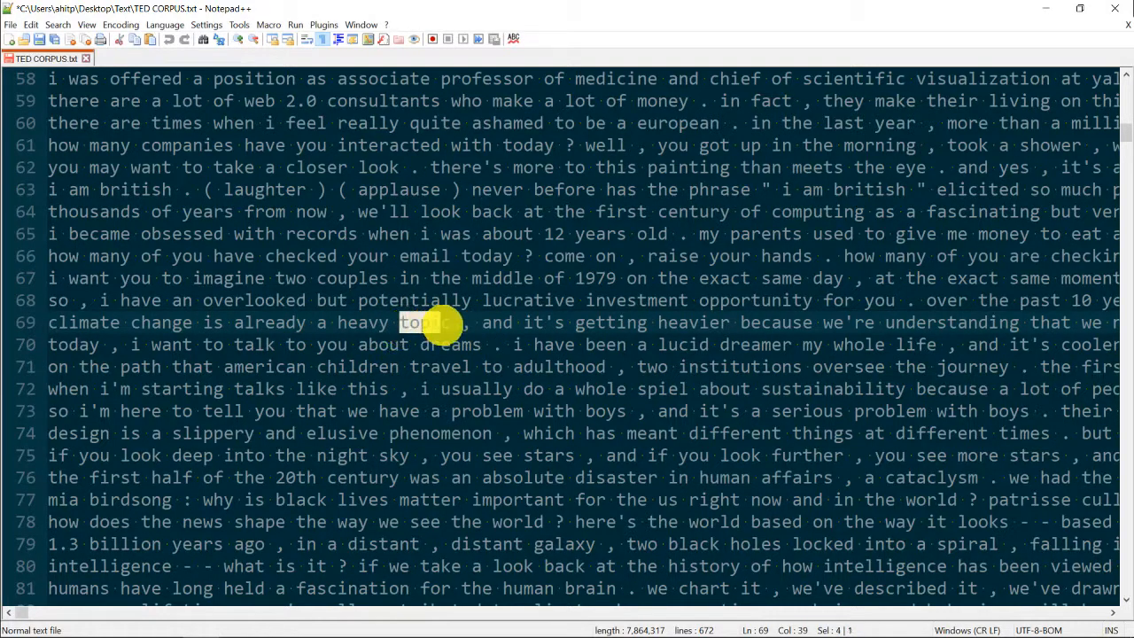
# Step: Close TED CORPUS.txt without saving changes and exit Notepad++
pyautogui.click(1127, 25)
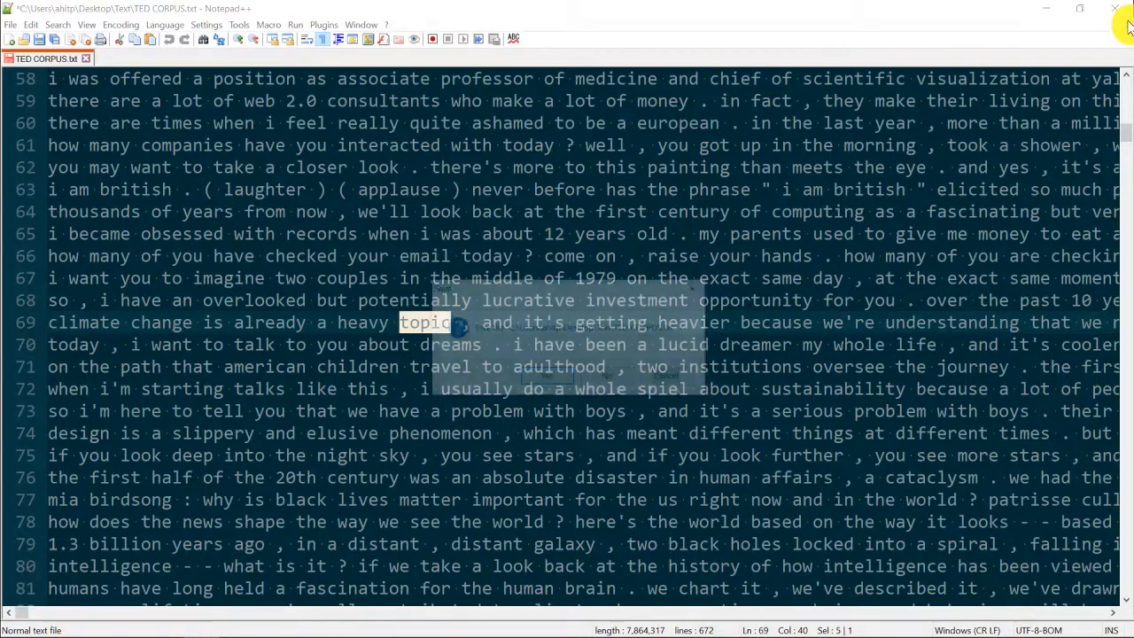
pyautogui.click(598, 375)
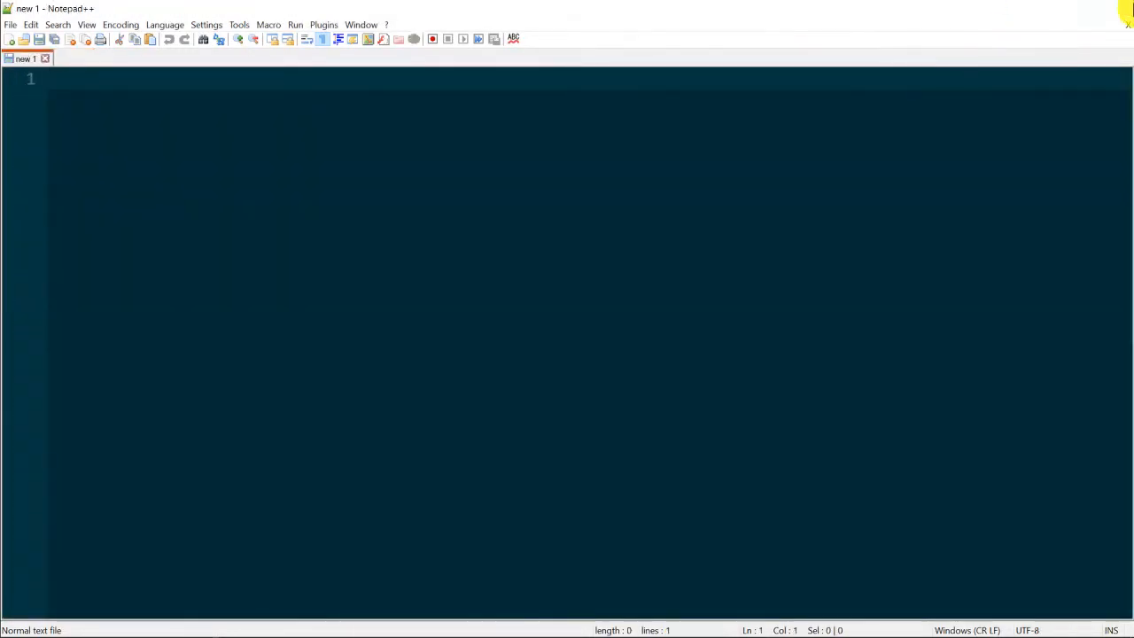
pyautogui.click(1115, 8)
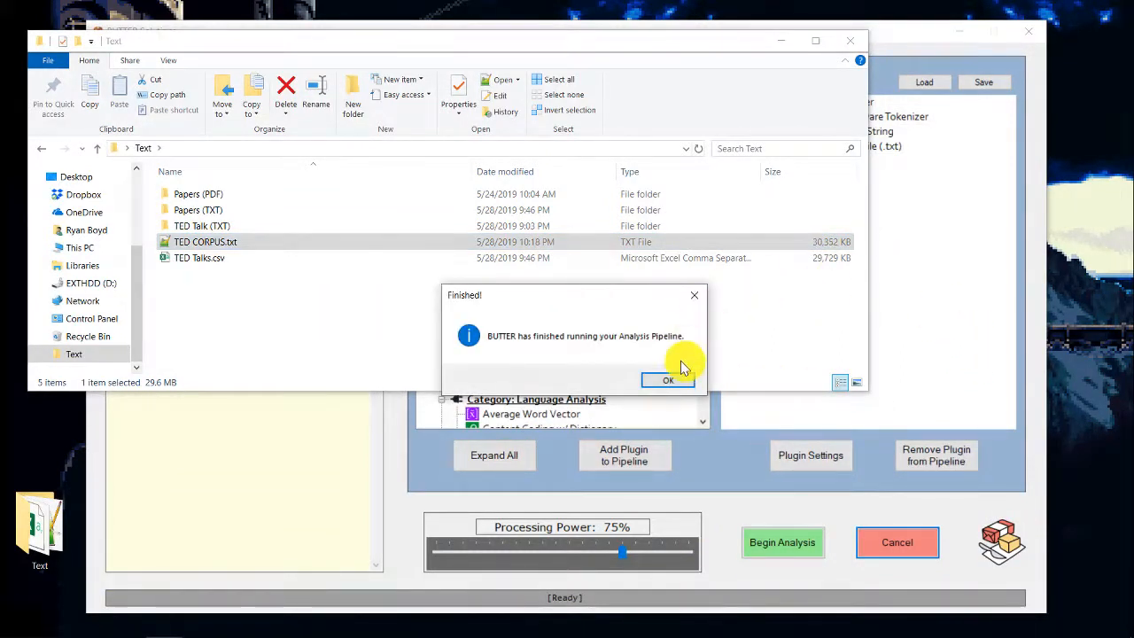
# Step: Return to BUTTER, dismiss the finished notice and remove the whole Load .txt Files from Folder chain from the analysis pipeline
pyautogui.click(672, 383)
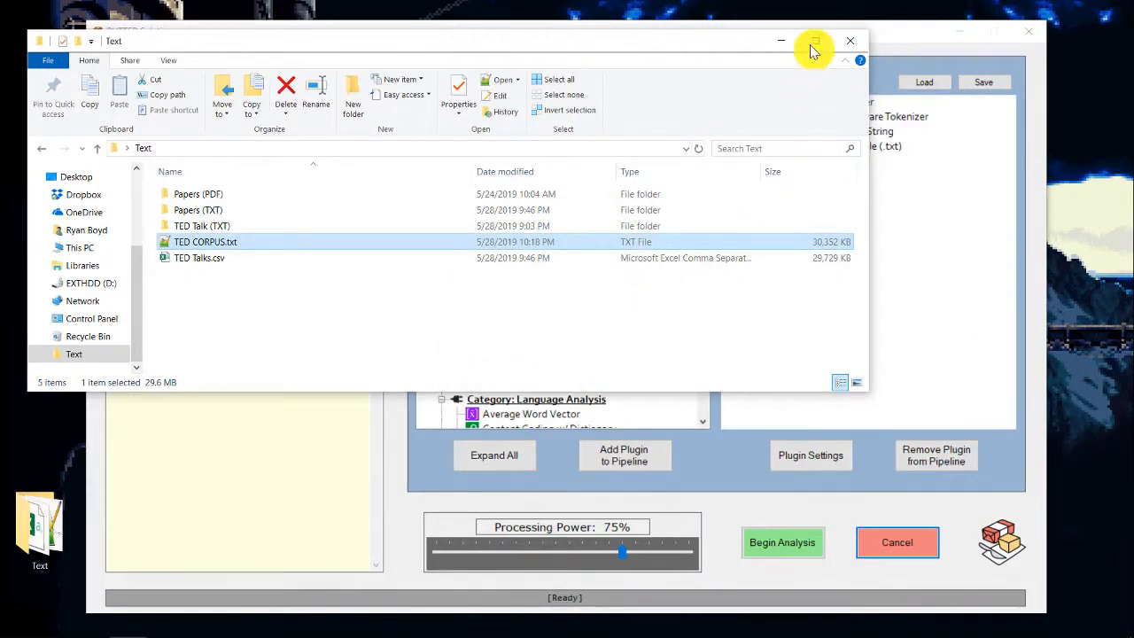
pyautogui.click(780, 42)
pyautogui.click(769, 103)
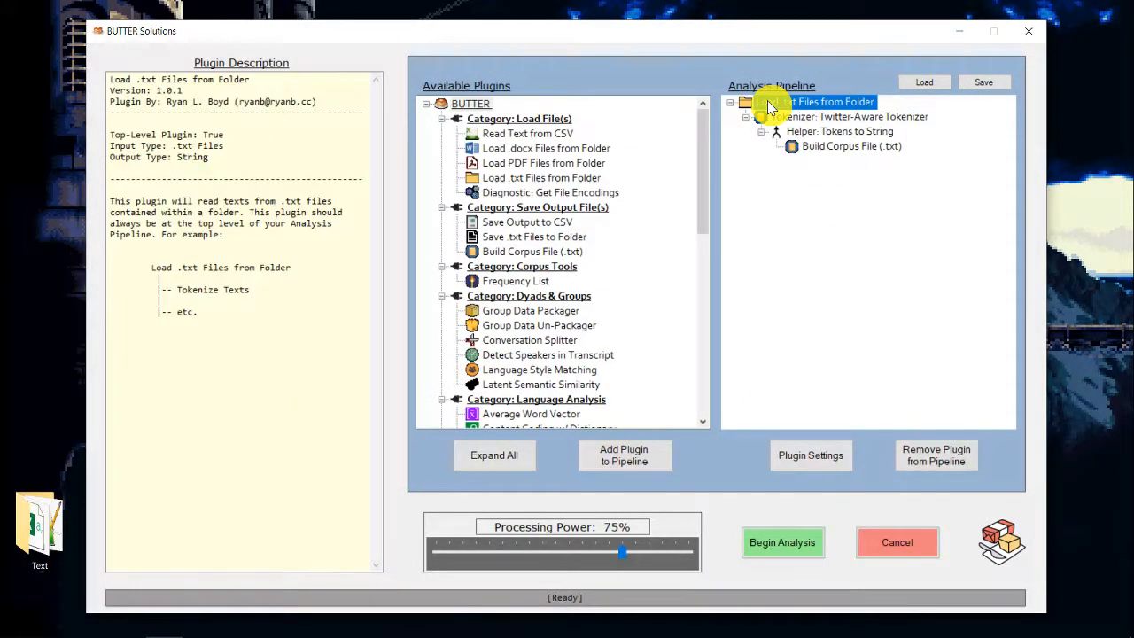
pyautogui.click(926, 448)
# Step: Review the Word2Vec (Train Model) plugin's input and output types and add the plugin to the analysis pipeline
pyautogui.scroll(-10, 593, 261)
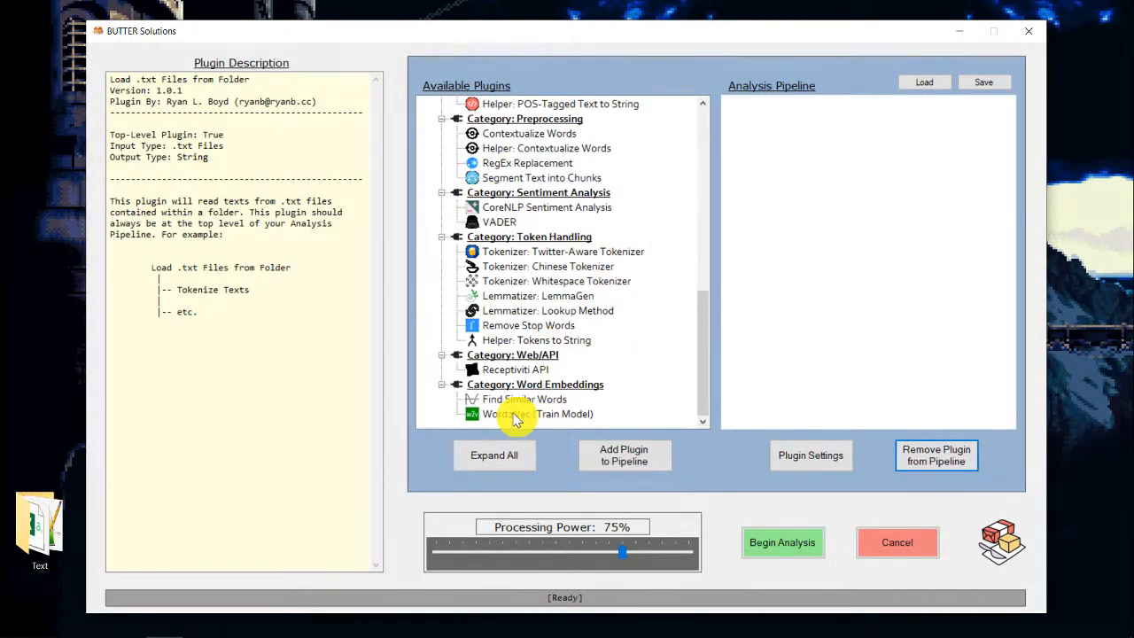
pyautogui.click(517, 416)
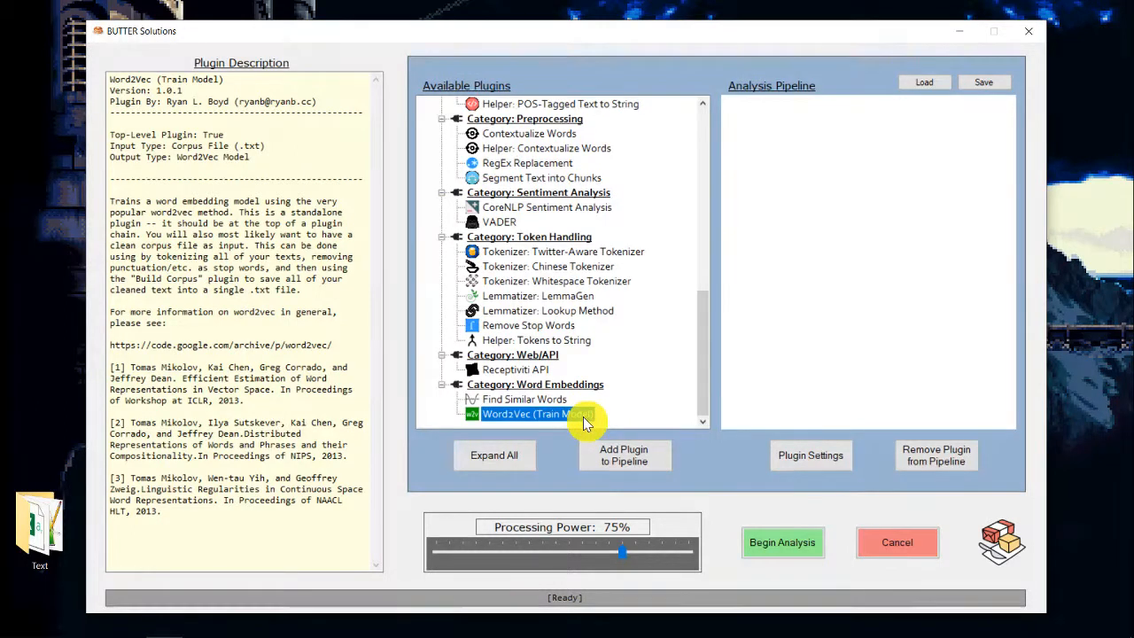
pyautogui.click(195, 135)
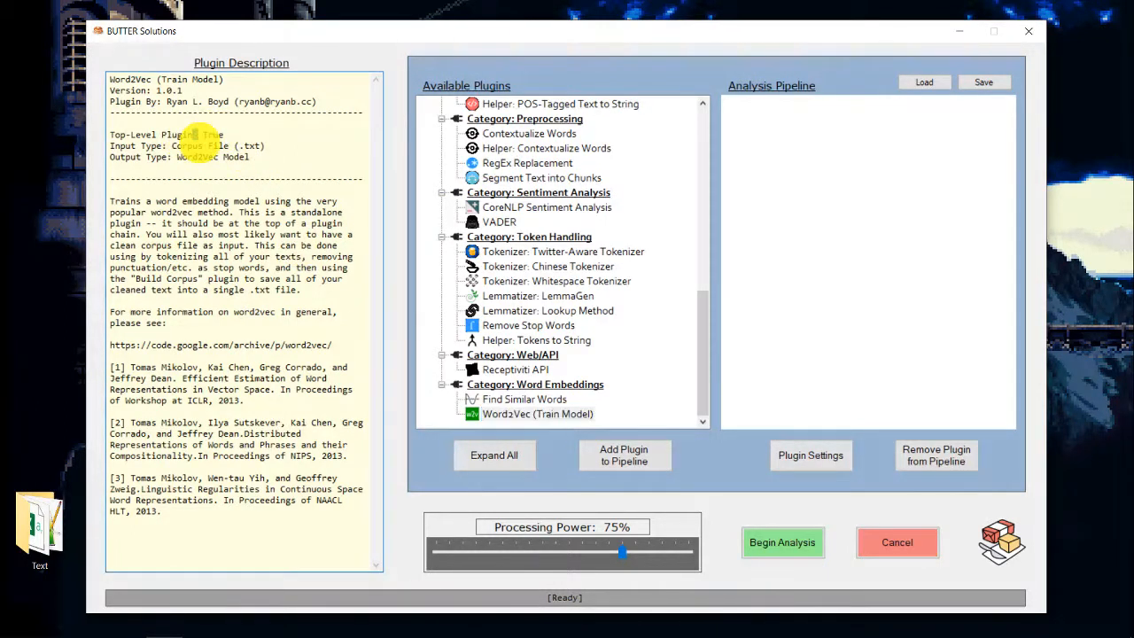
pyautogui.moveTo(199, 140); pyautogui.dragTo(119, 149)
pyautogui.click(212, 145)
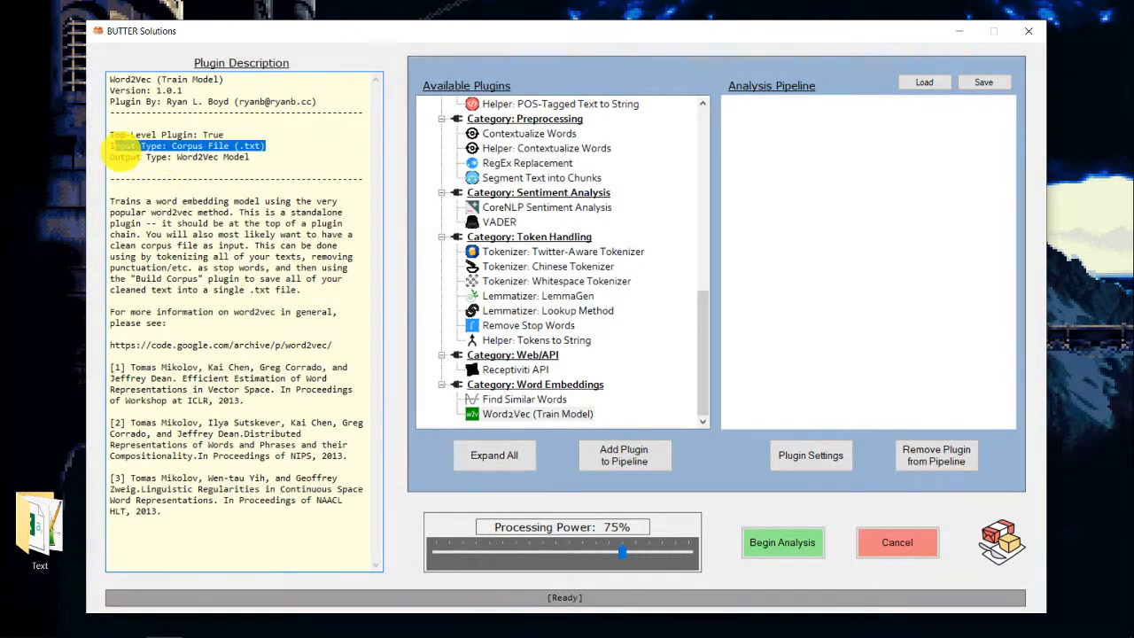
pyautogui.moveTo(253, 158); pyautogui.dragTo(122, 161)
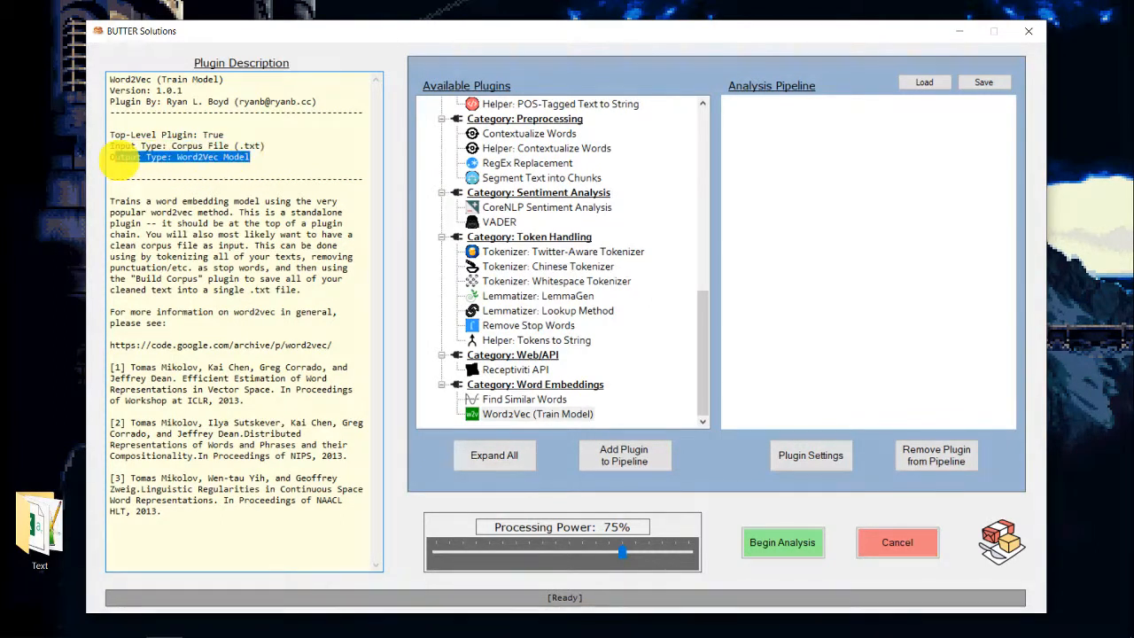
pyautogui.click(247, 170)
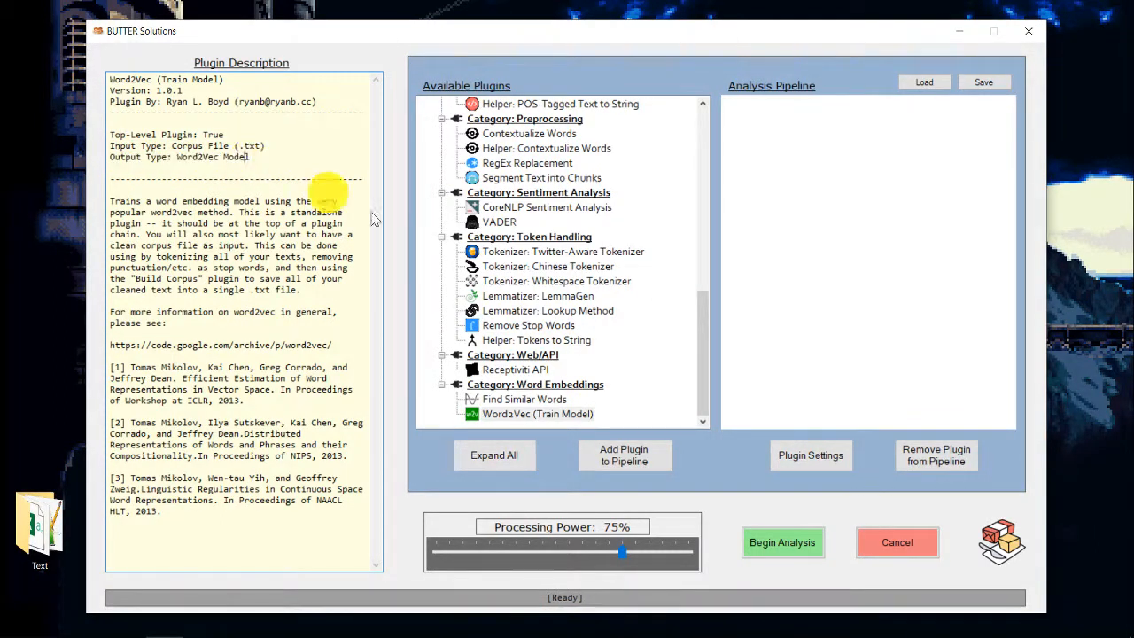
pyautogui.doubleClick(541, 414)
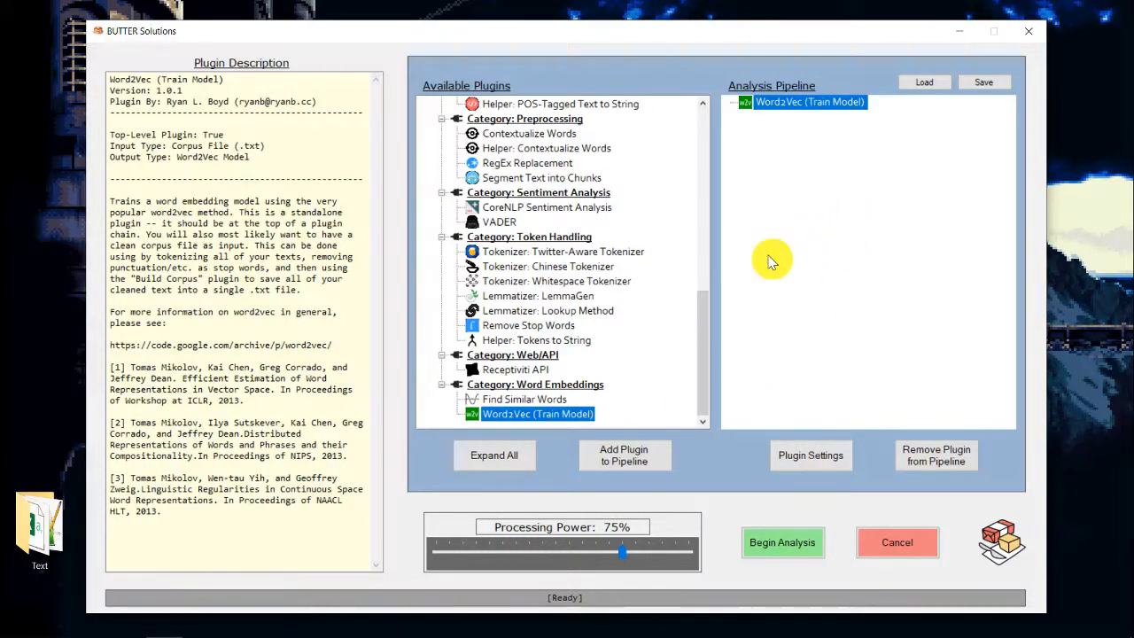
# Step: In the Word2Vec plugin settings, set TED CORPUS.txt as the input corpus and Word2Vec-Model.txt in the Text folder as the model output
pyautogui.scroll(2, 618, 255)
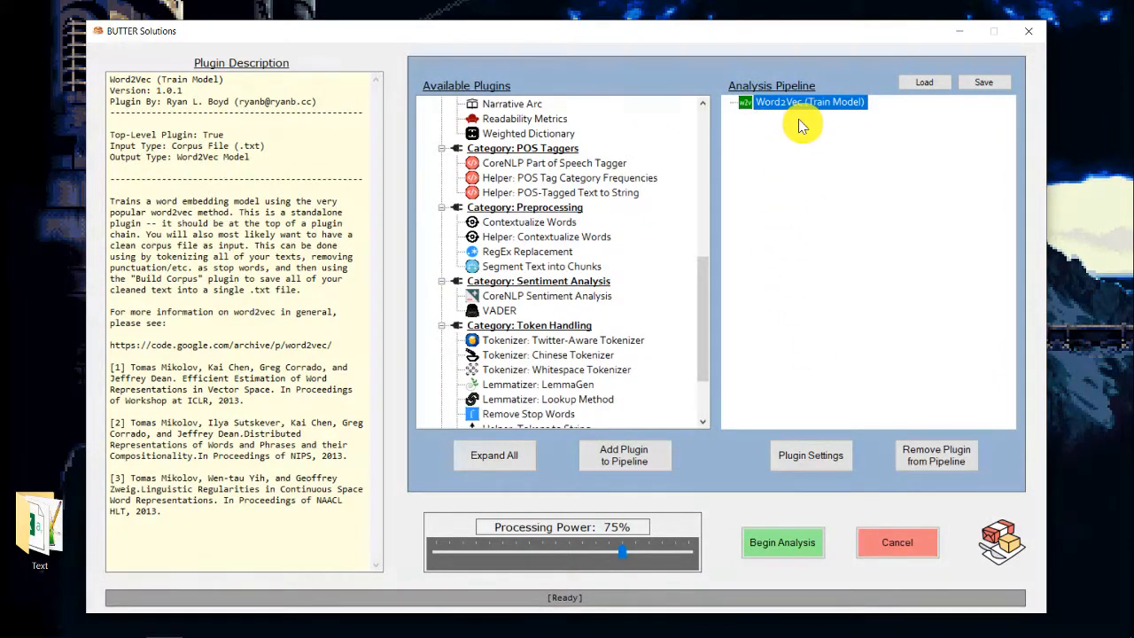
pyautogui.click(816, 465)
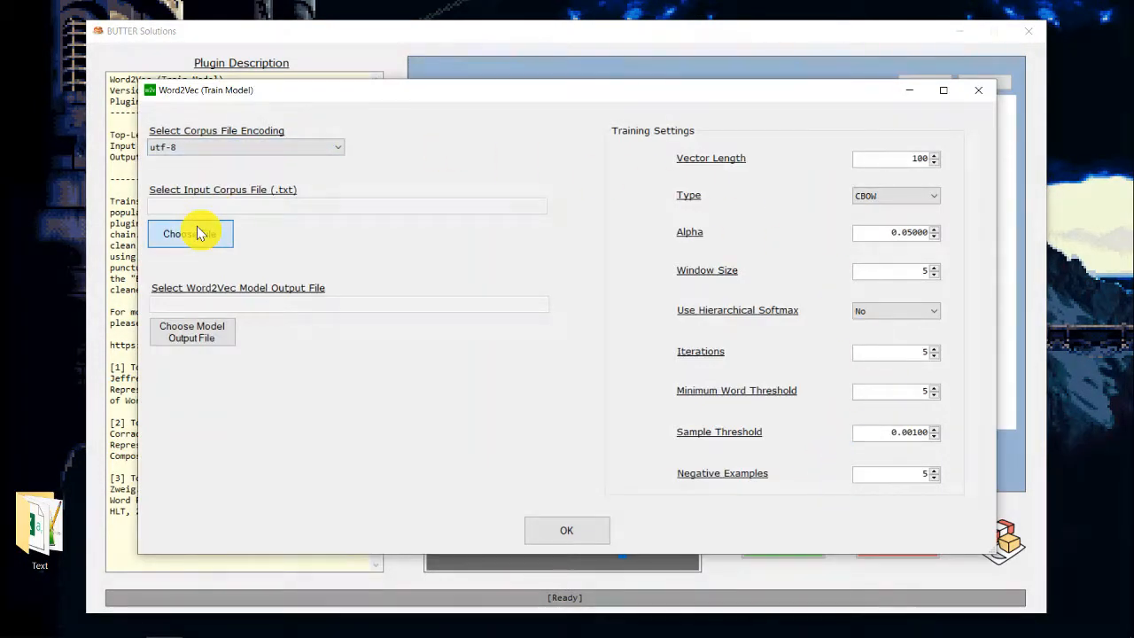
pyautogui.click(199, 234)
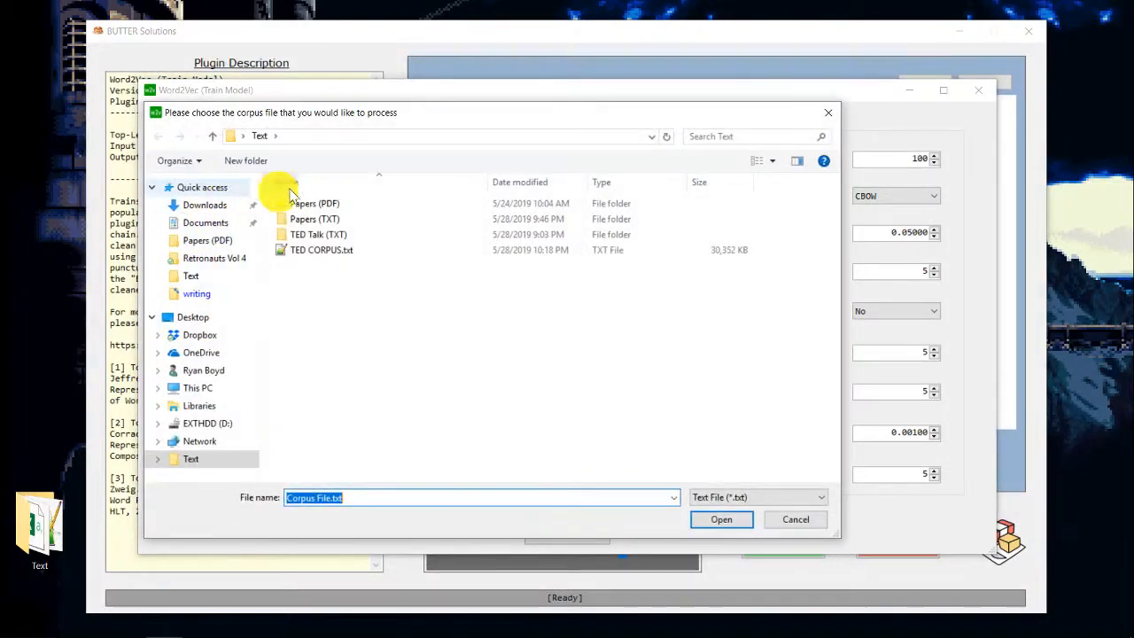
pyautogui.click(341, 250)
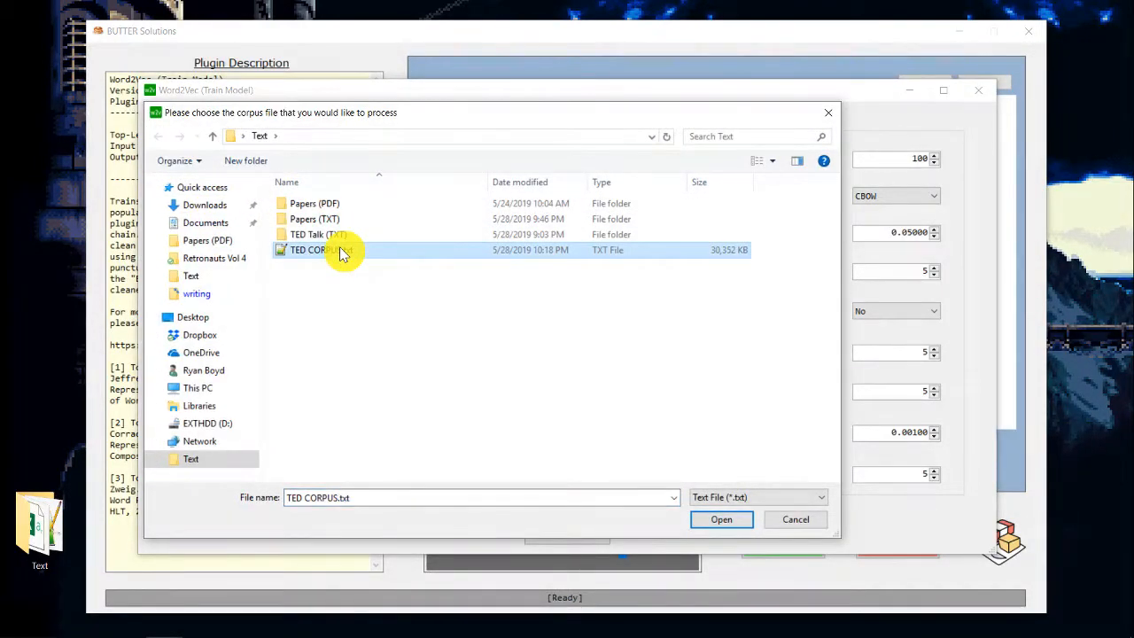
pyautogui.doubleClick(340, 250)
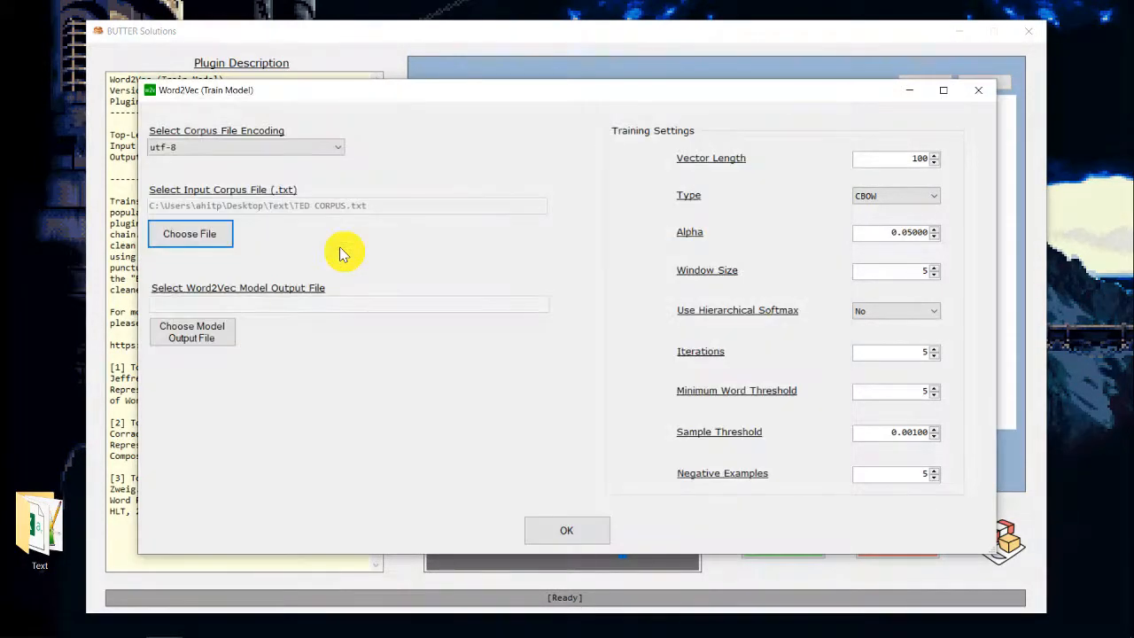
pyautogui.click(216, 335)
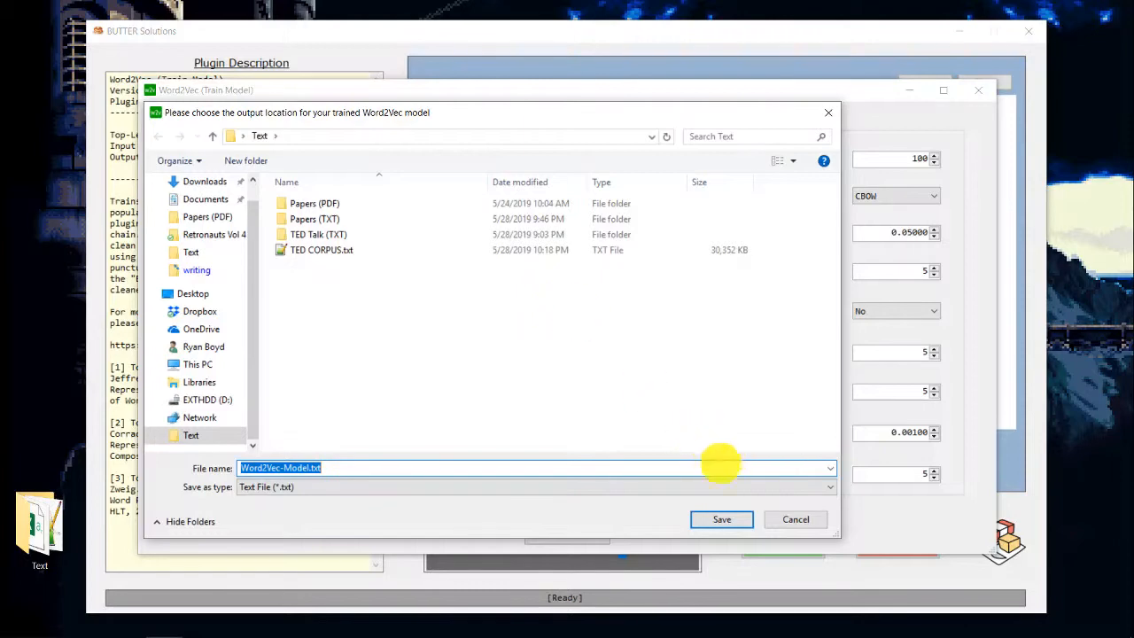
pyautogui.click(722, 523)
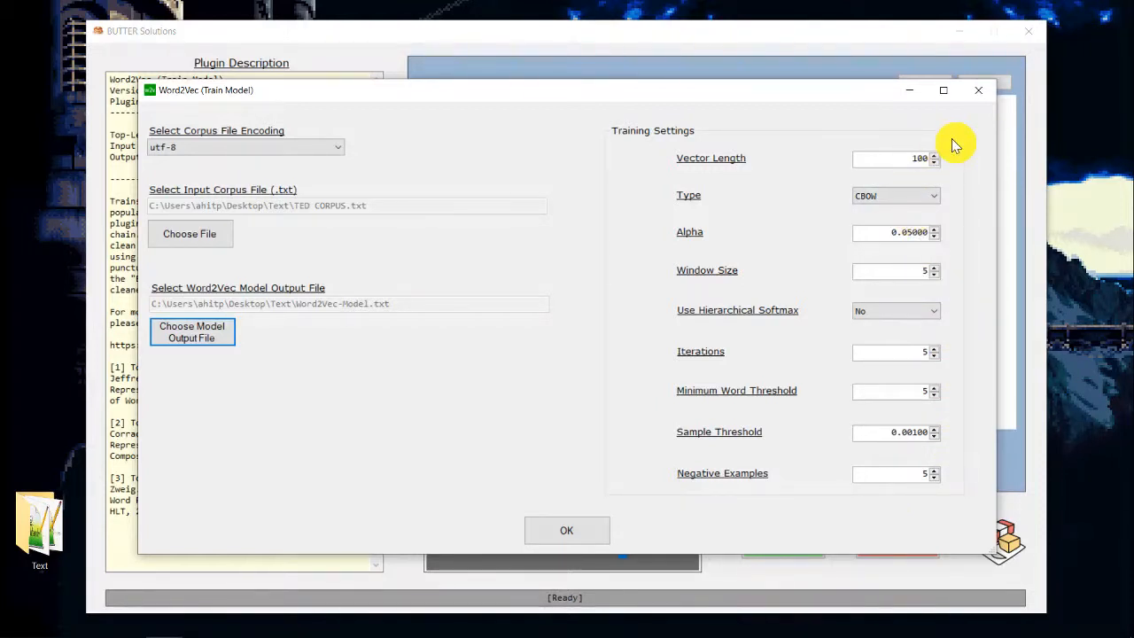
# Step: Examine the Word2Vec training settings, including the model type options, vector length, iterations and hierarchical softmax choices
pyautogui.click(925, 196)
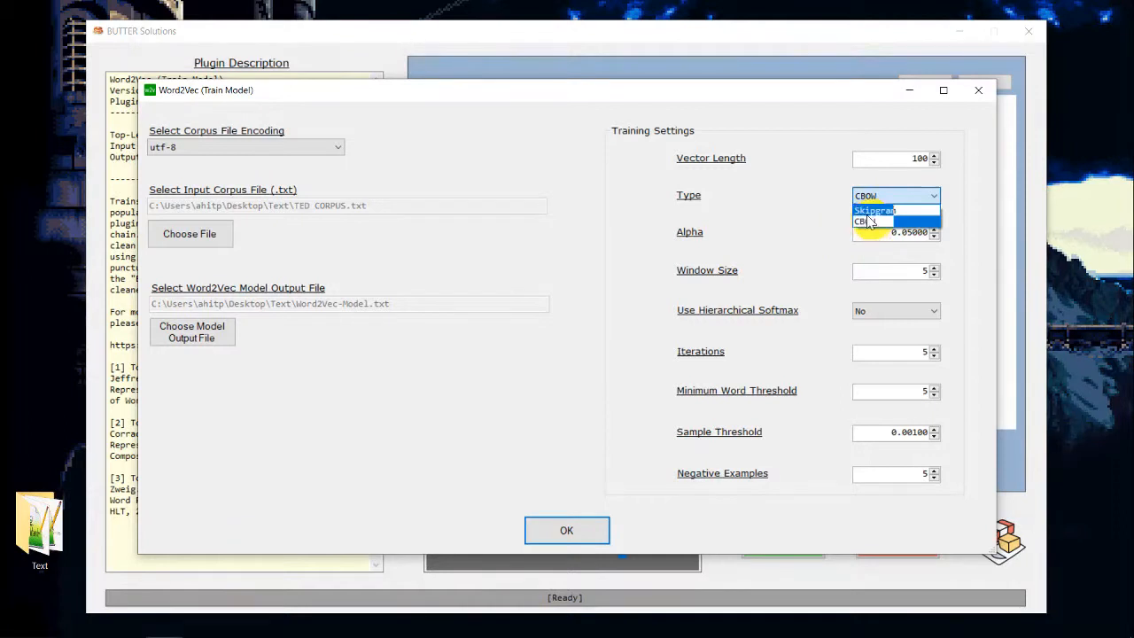
pyautogui.click(894, 202)
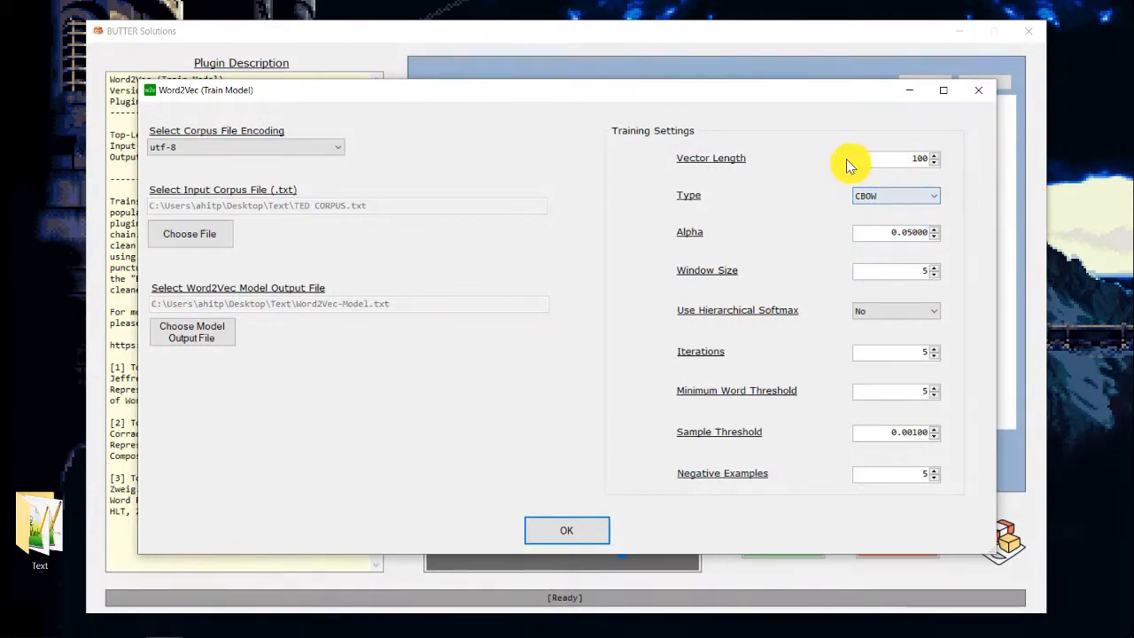
pyautogui.moveTo(857, 158); pyautogui.dragTo(959, 155)
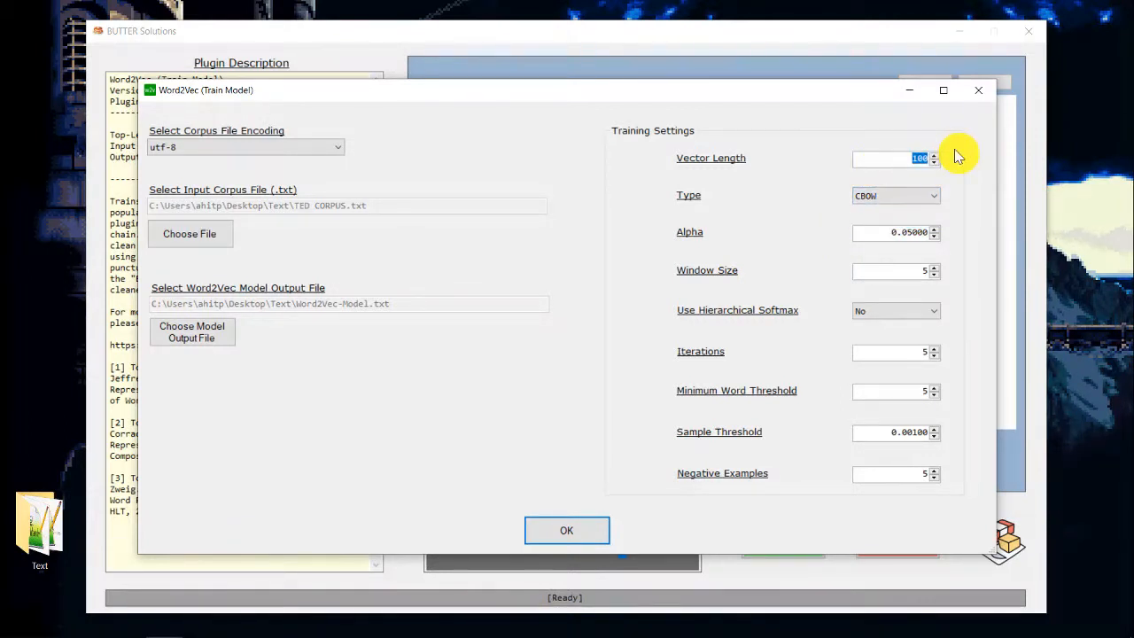
pyautogui.moveTo(912, 355); pyautogui.dragTo(951, 361)
pyautogui.click(904, 313)
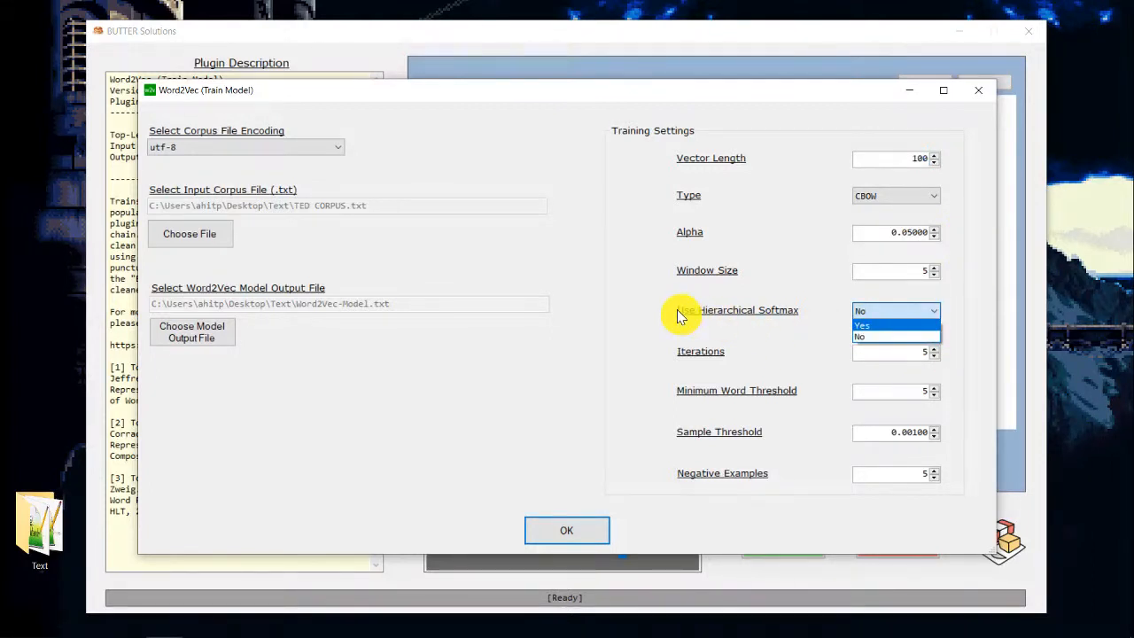
pyautogui.click(931, 312)
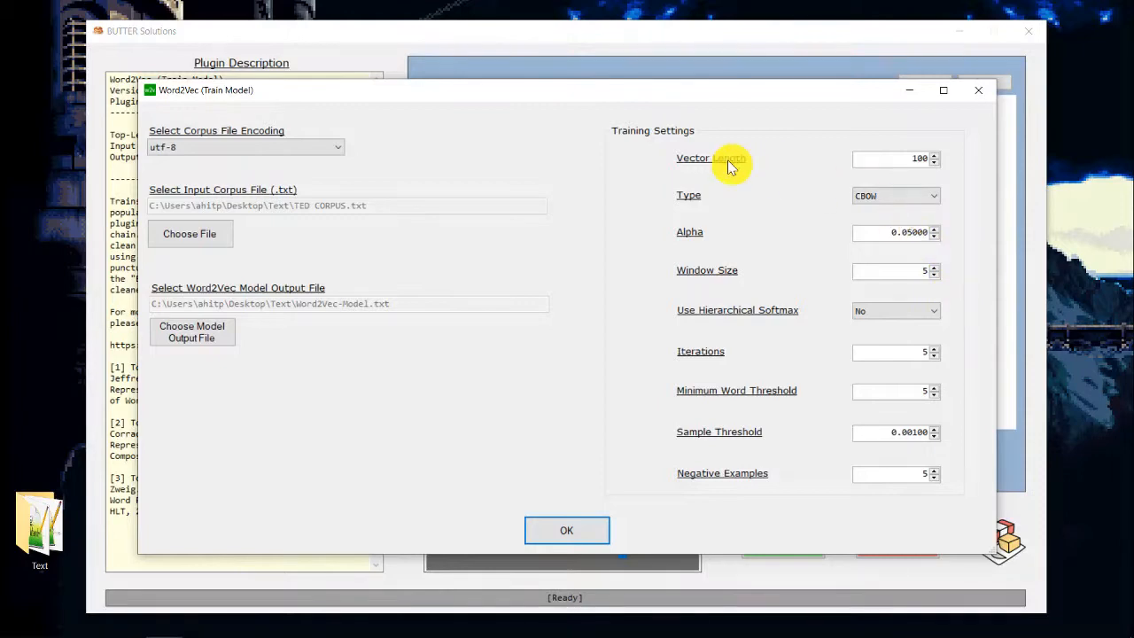
# Step: Accept the Word2Vec plugin settings and start the analysis to train the model
pyautogui.click(554, 535)
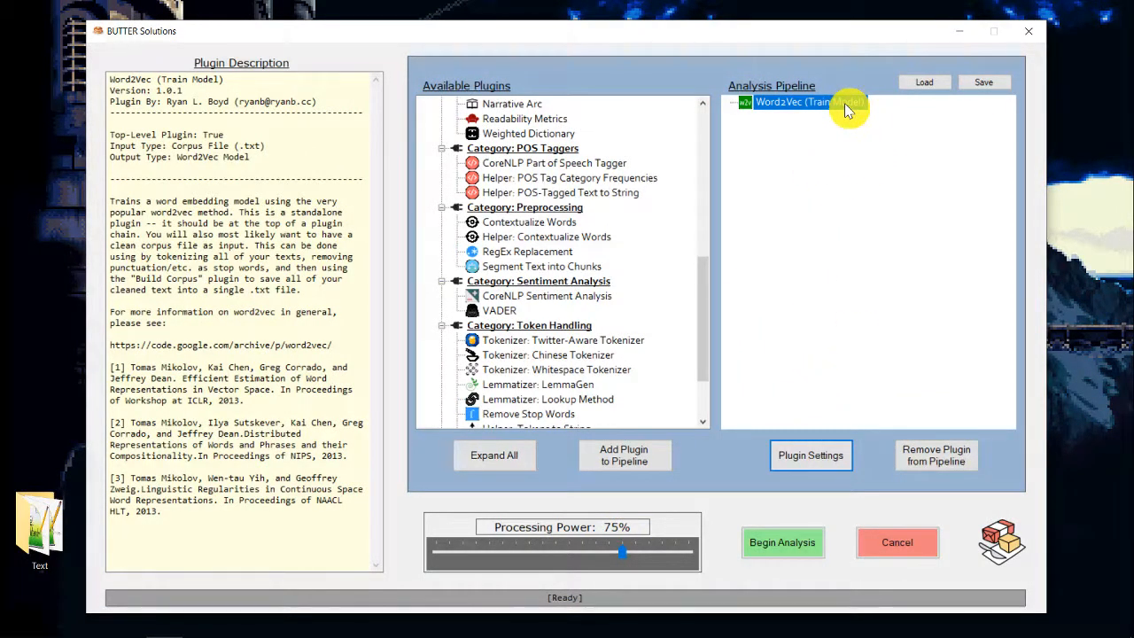
pyautogui.click(795, 546)
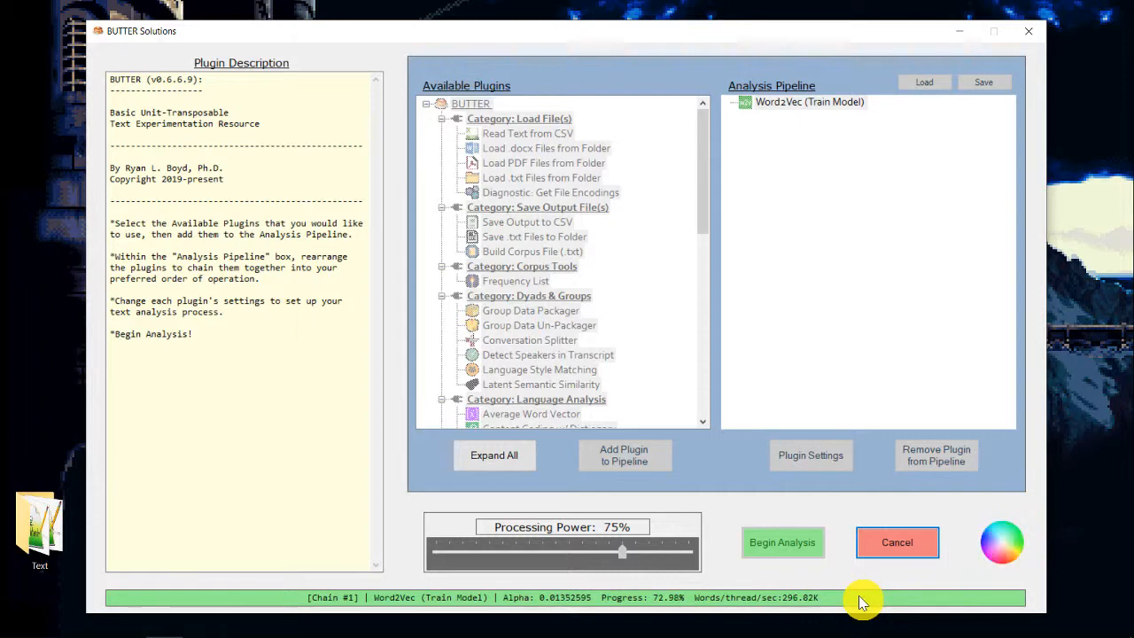
# Step: Open the Text folder from the desktop and select Word2Vec-Model.txt to check the model output file
pyautogui.click(48, 516)
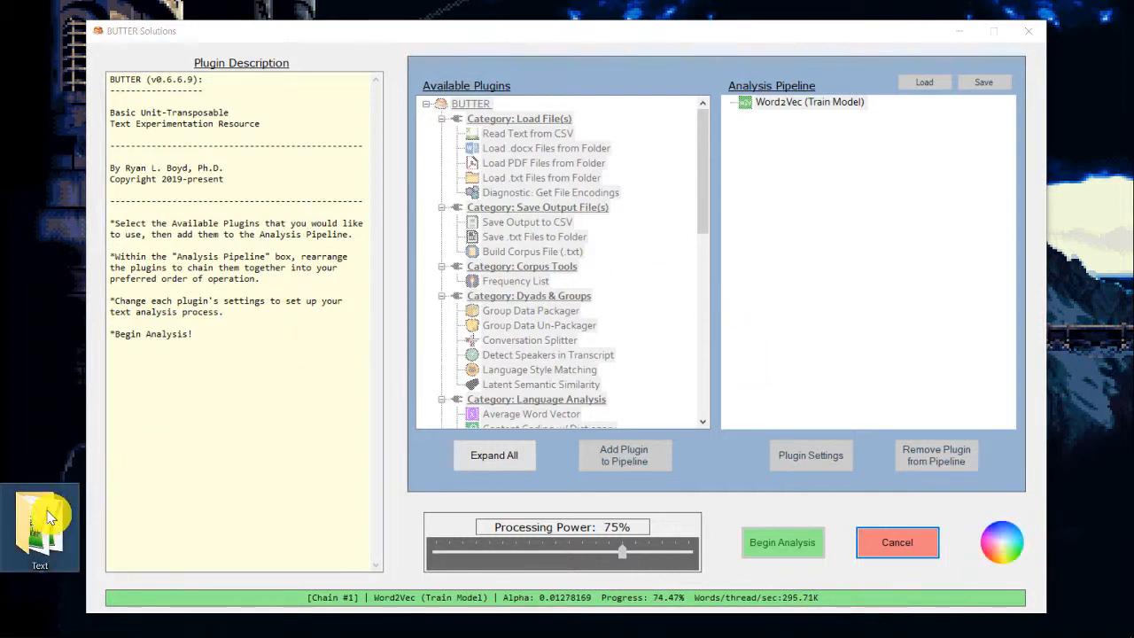
pyautogui.doubleClick(49, 516)
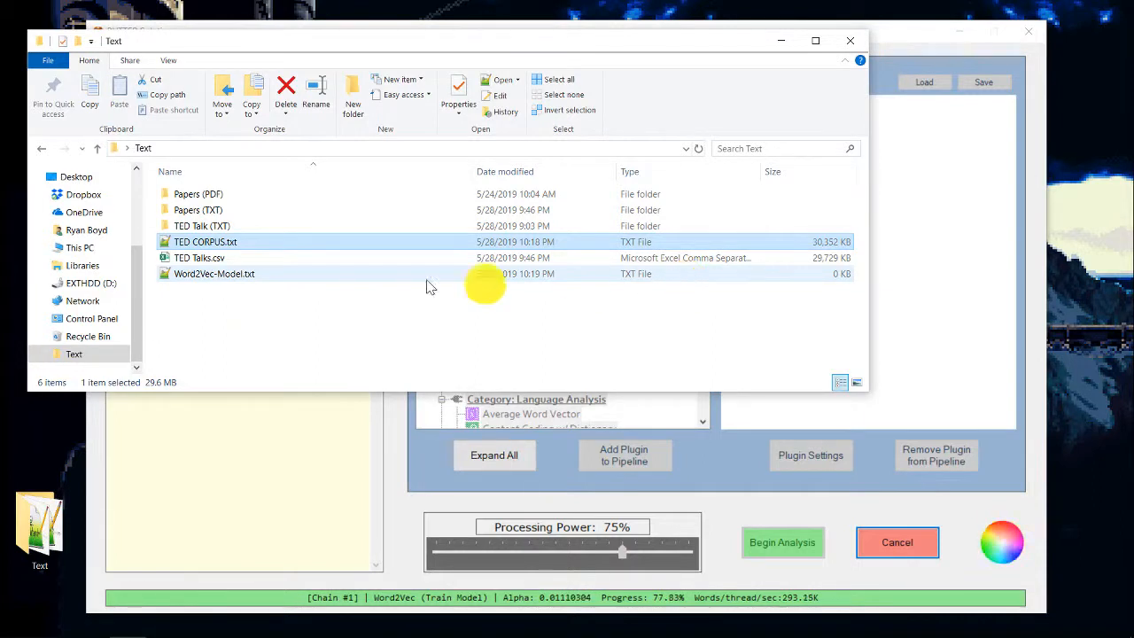
pyautogui.click(193, 276)
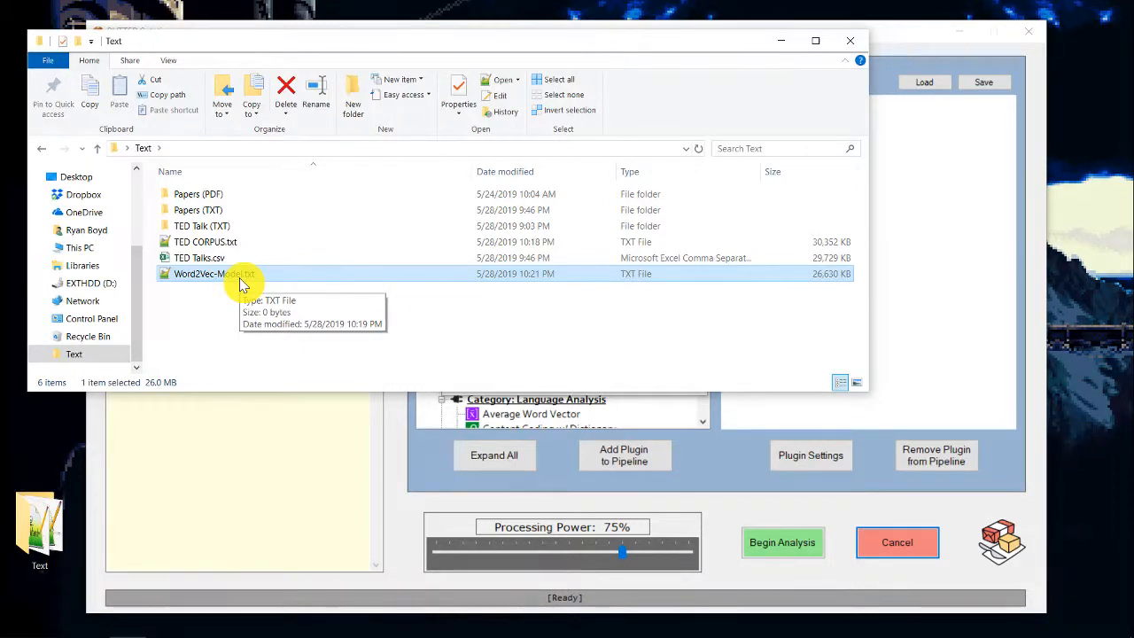
# Step: Open Word2Vec-Model.txt and examine its header line for the vocabulary size and the vector length
pyautogui.doubleClick(240, 280)
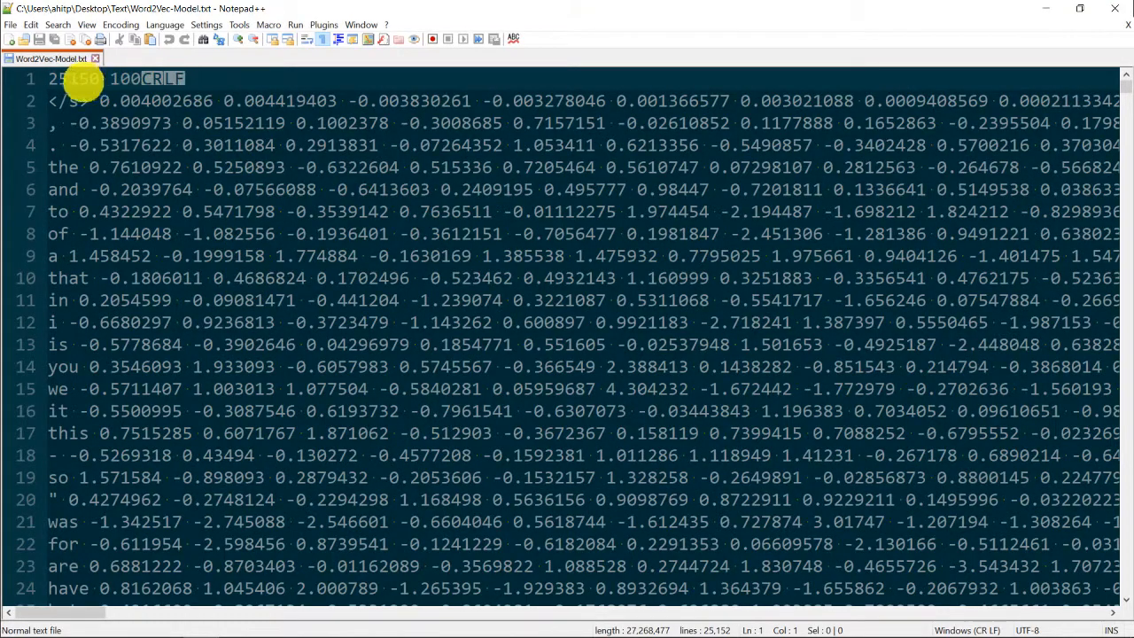
pyautogui.moveTo(50, 78); pyautogui.dragTo(253, 77)
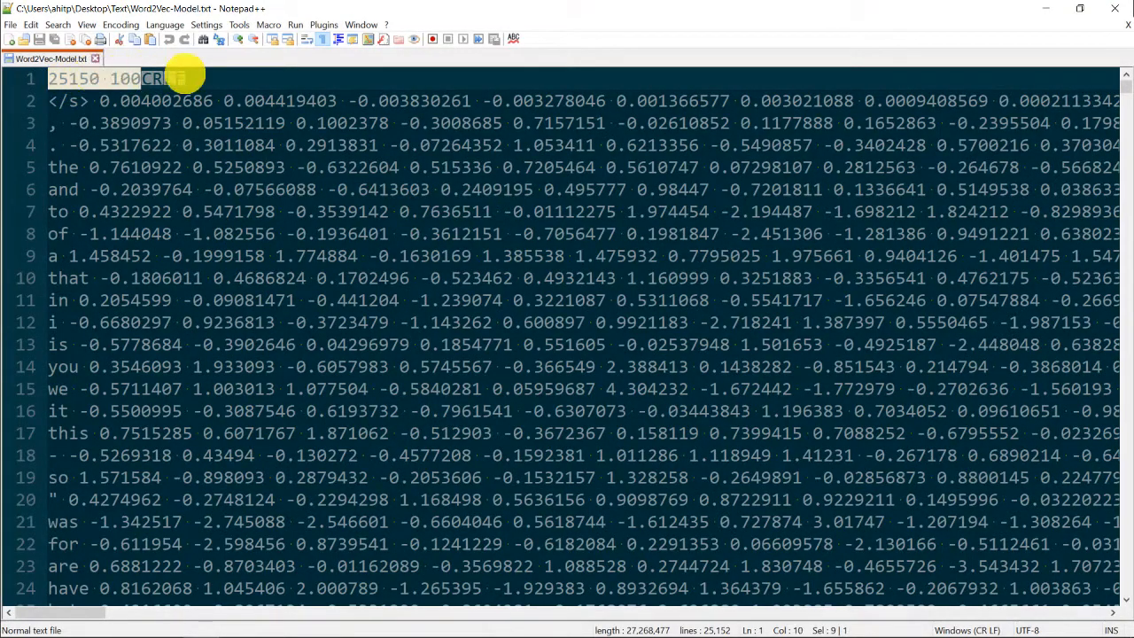
pyautogui.moveTo(98, 78); pyautogui.dragTo(44, 78)
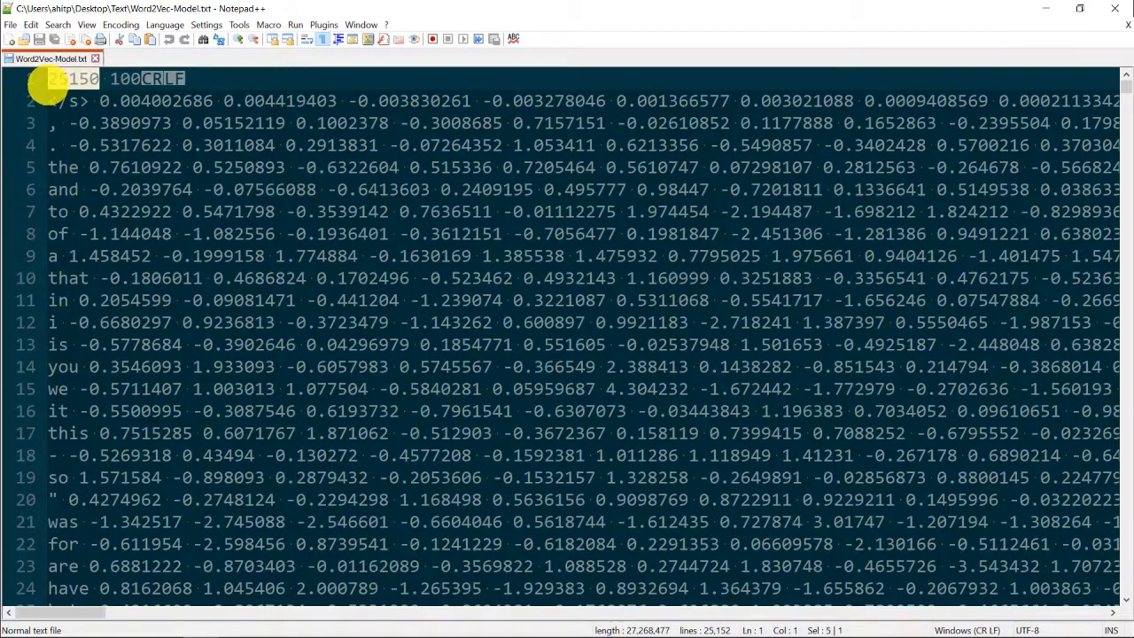
pyautogui.scroll(4, 124, 149)
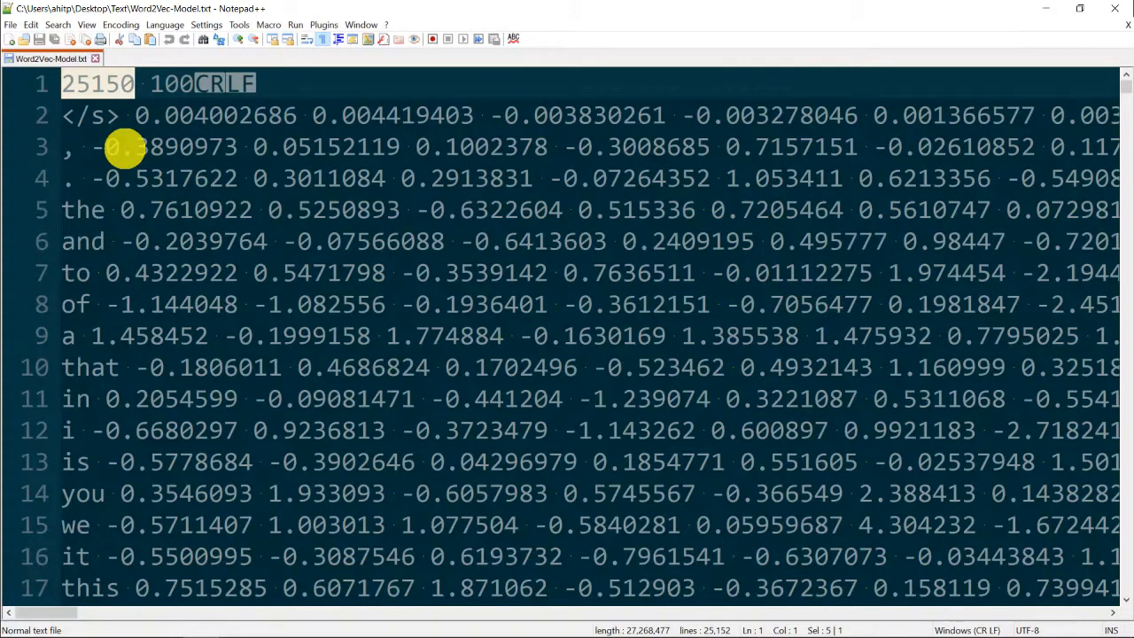
pyautogui.moveTo(152, 84); pyautogui.dragTo(206, 84)
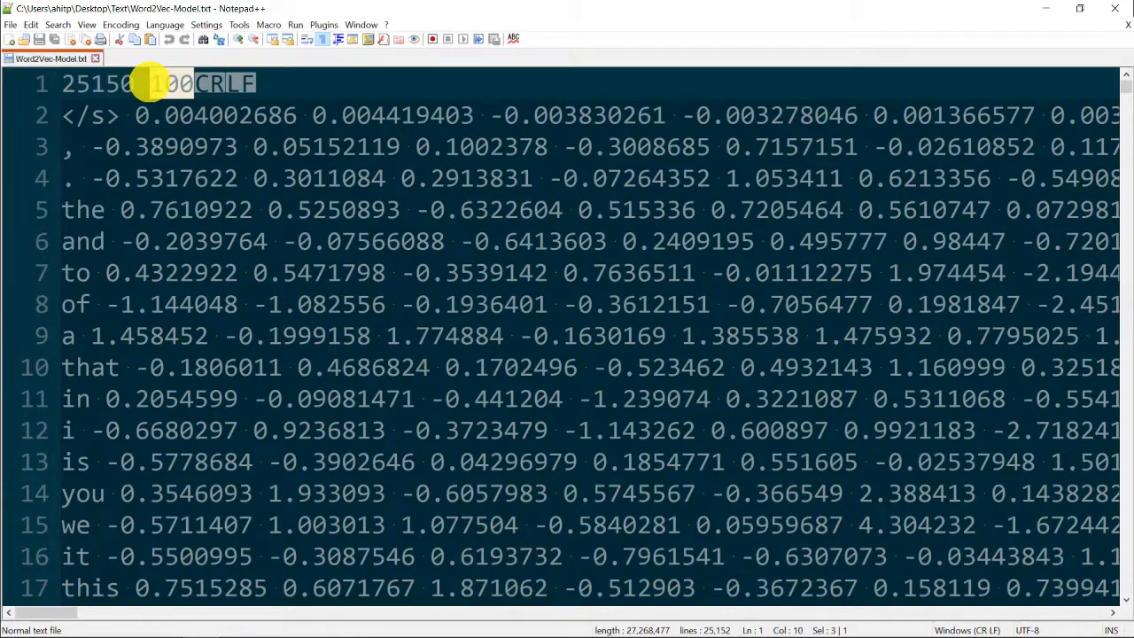
pyautogui.keyDown('ctrl'); pyautogui.scroll(-4, 152, 126); pyautogui.keyUp('ctrl')
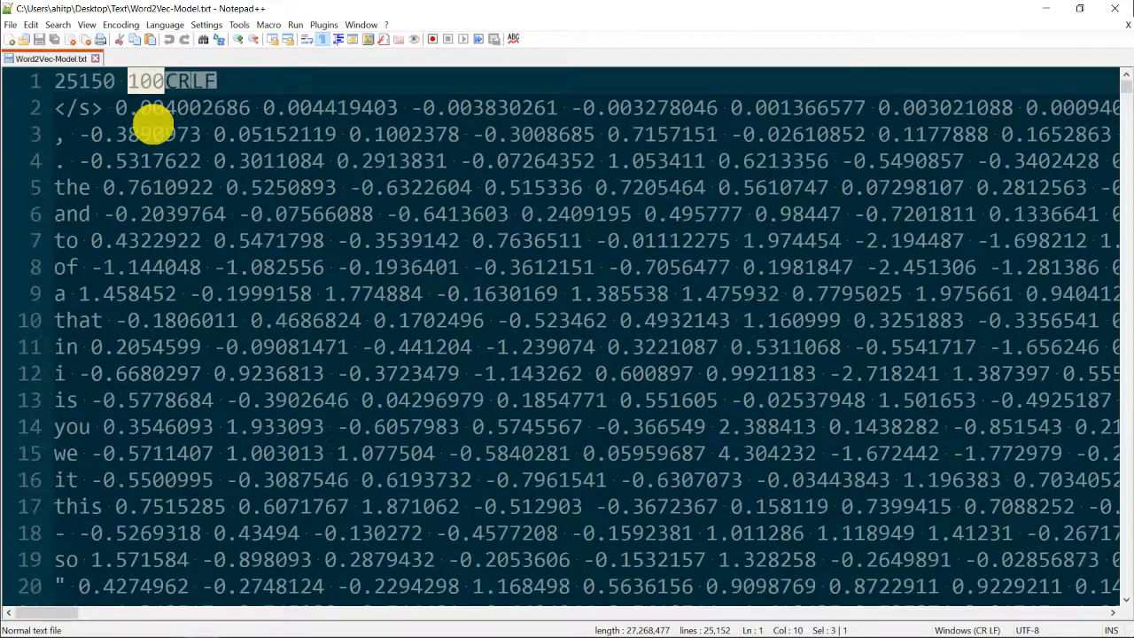
# Step: Examine the word vectors in the model file, such as the row for "was", and close the file
pyautogui.scroll(-2, 126, 147)
pyautogui.scroll(-2, 96, 140)
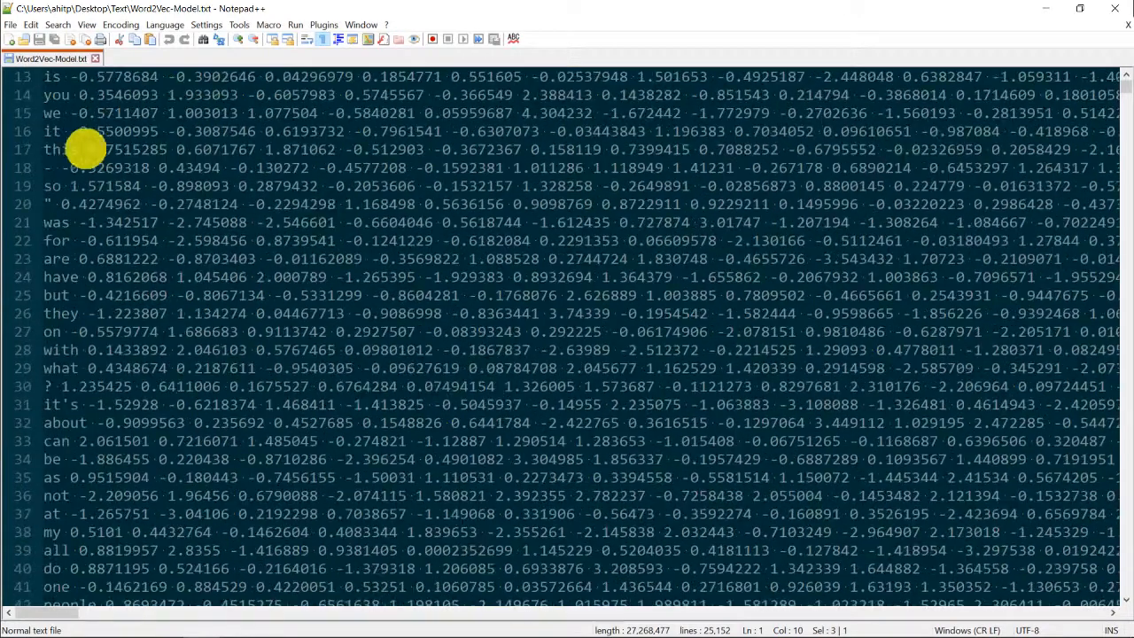
pyautogui.moveTo(71, 223); pyautogui.dragTo(775, 218)
pyautogui.click(75, 229)
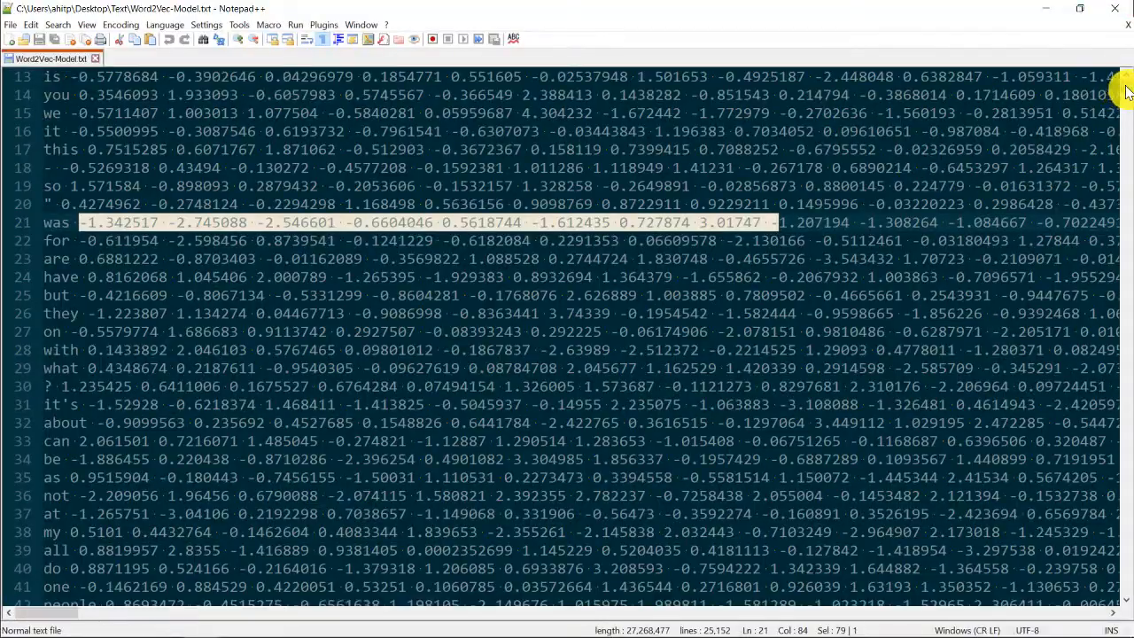
pyautogui.moveTo(1126, 91); pyautogui.dragTo(1123, 35)
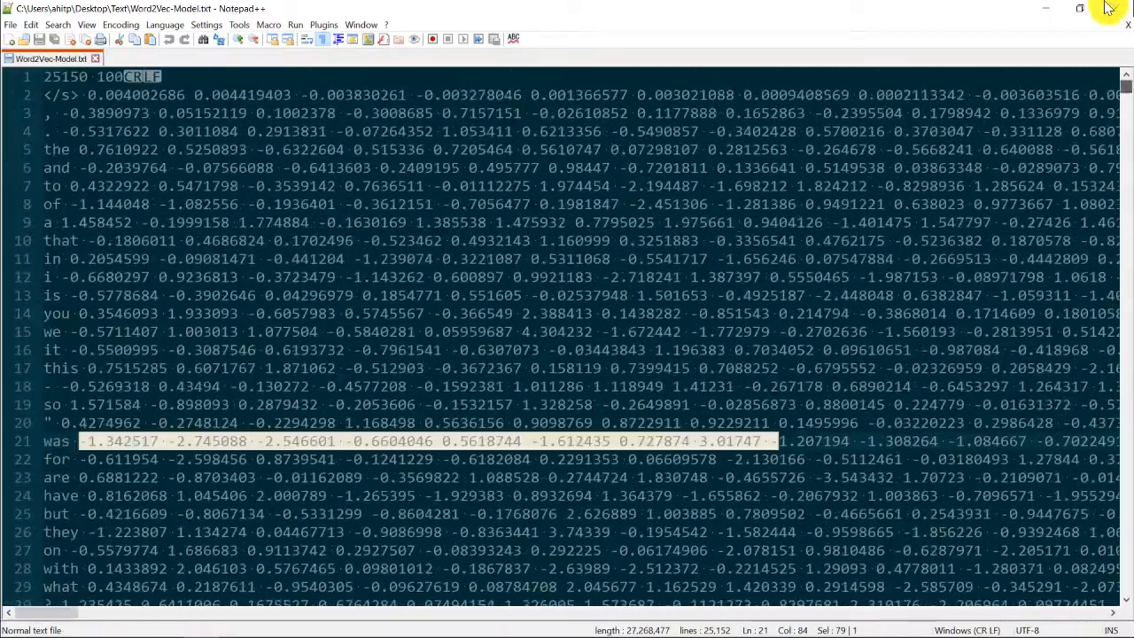
pyautogui.click(1127, 10)
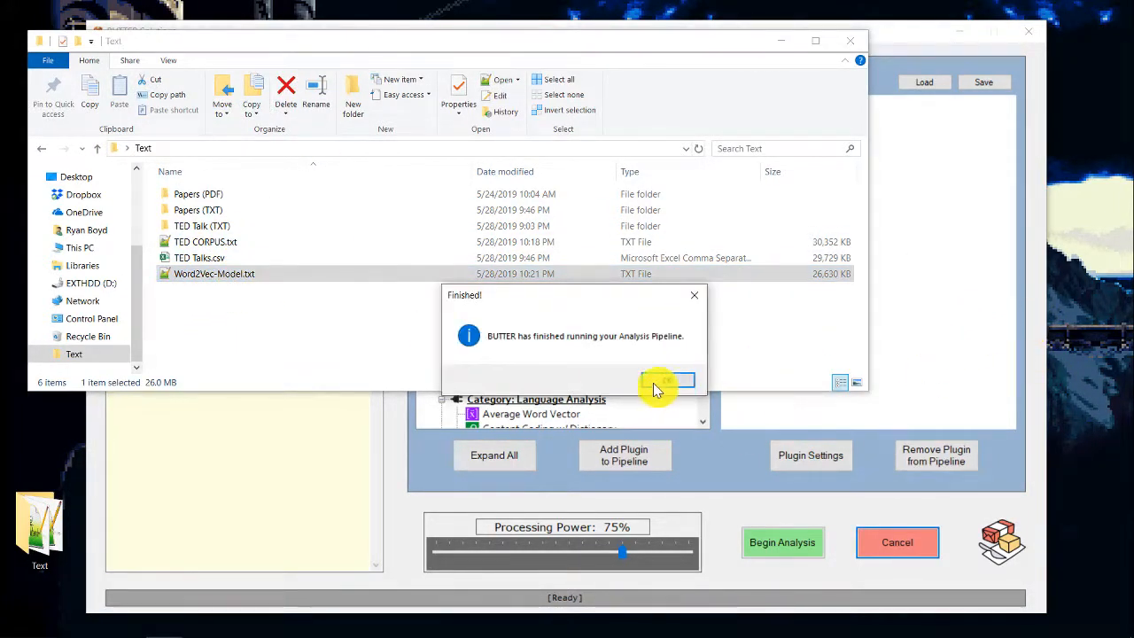
# Step: Dismiss the completion message and replace Word2Vec (Train Model) in the analysis pipeline with the Find Similar Words plugin
pyautogui.click(663, 380)
pyautogui.click(740, 422)
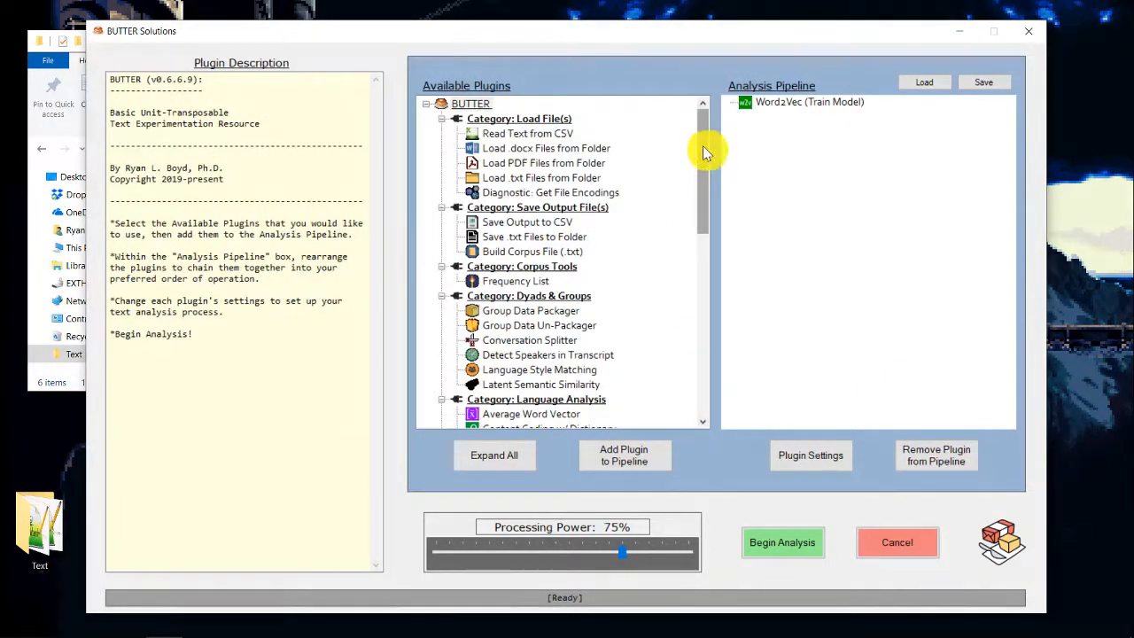
pyautogui.click(780, 102)
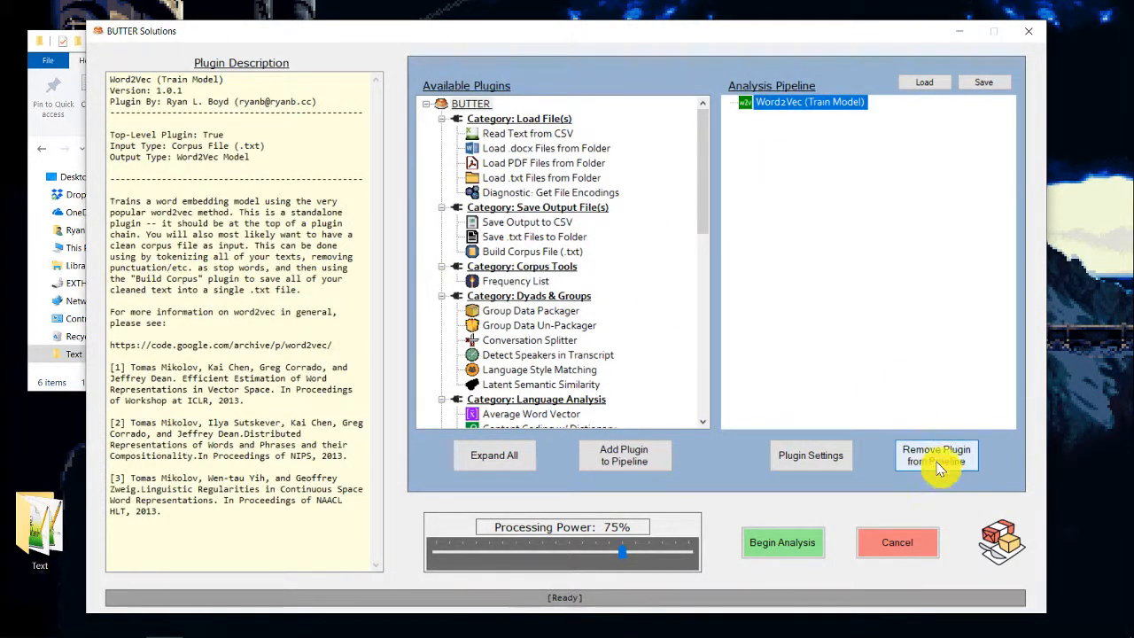
pyautogui.click(941, 461)
pyautogui.moveTo(708, 173); pyautogui.dragTo(718, 370)
pyautogui.click(530, 399)
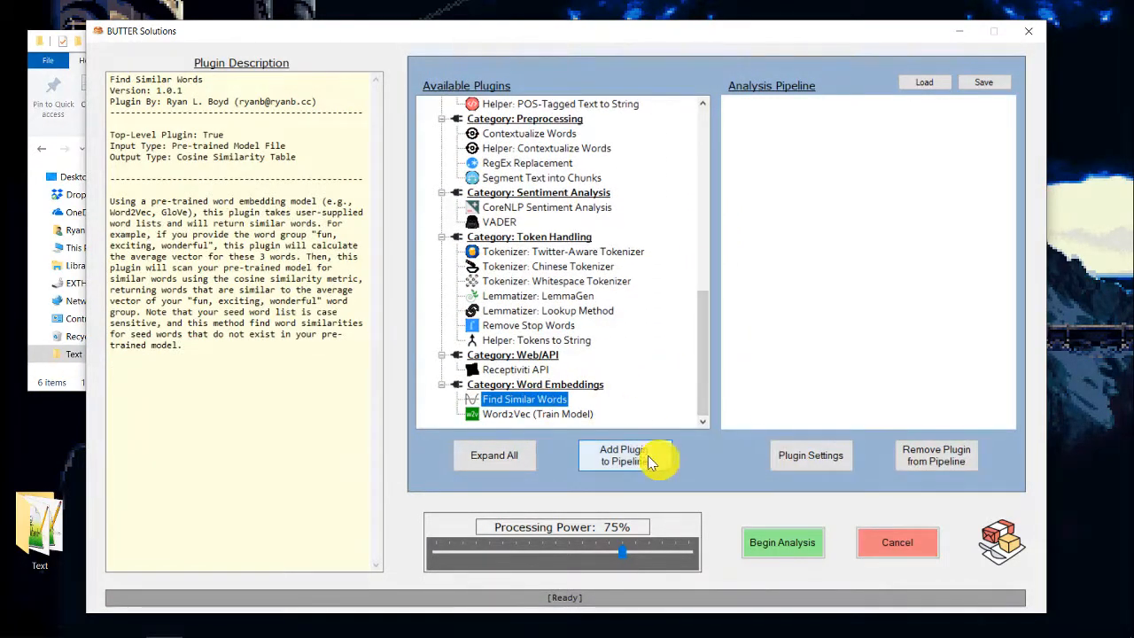
pyautogui.click(610, 467)
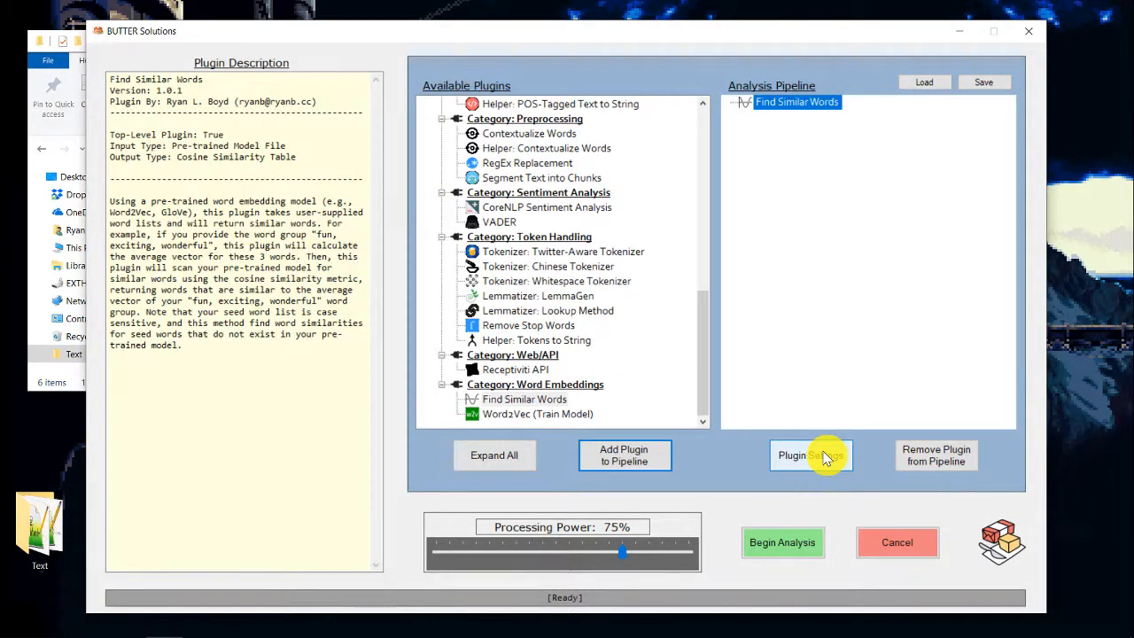
# Step: In the Find Similar Words settings, add the line "science, technology, research" below the existing word lists
pyautogui.click(824, 456)
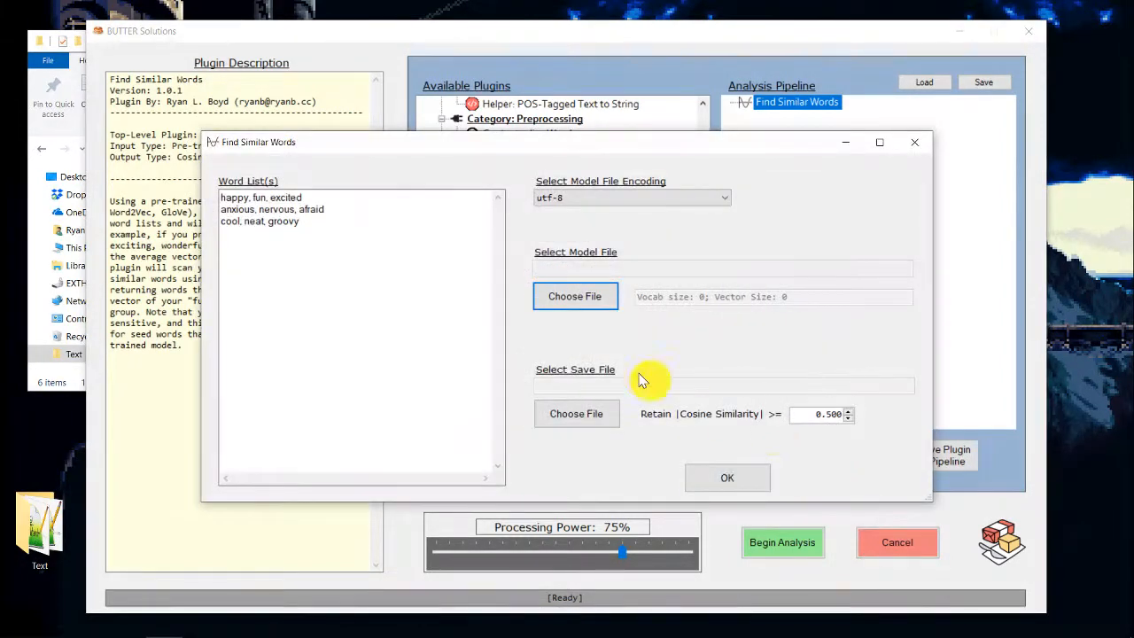
pyautogui.click(351, 256)
pyautogui.moveTo(349, 253); pyautogui.dragTo(222, 198)
pyautogui.click(316, 232)
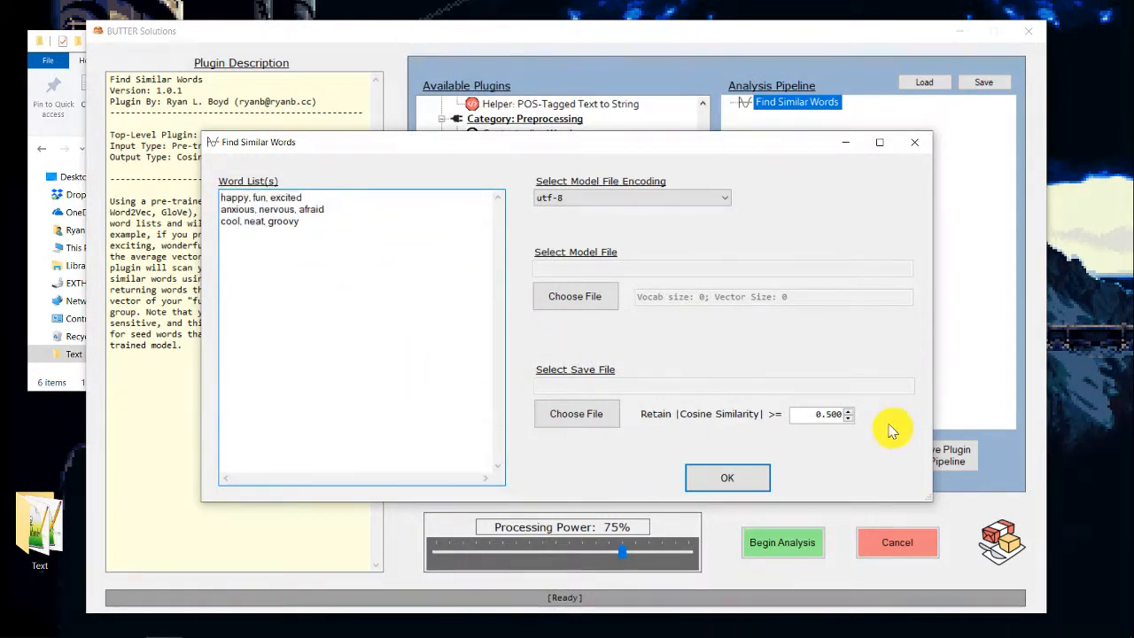
pyautogui.moveTo(320, 220); pyautogui.dragTo(191, 182)
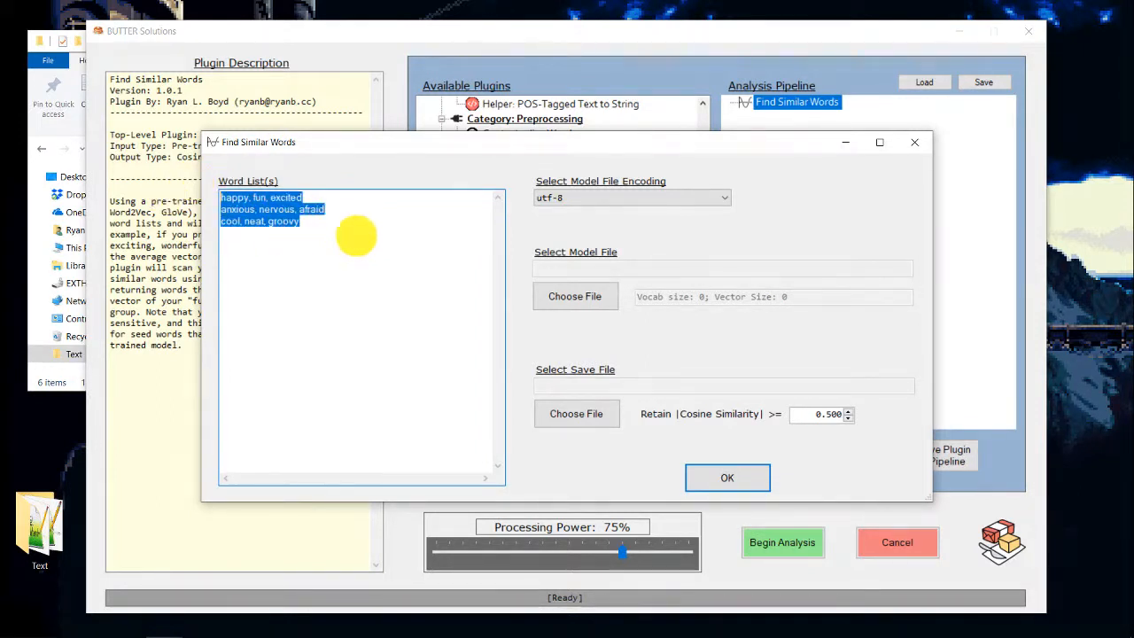
pyautogui.click(356, 235)
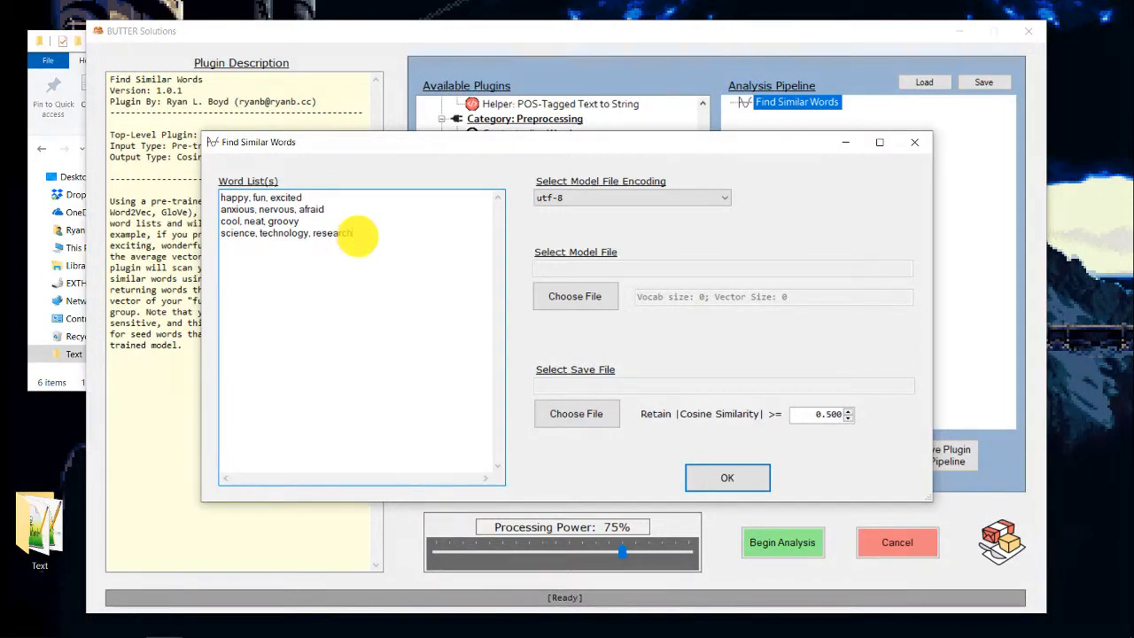
# Step: Set Word2Vec-Model.txt as the model file and BUTTER-CosineSimilarity.csv in the Text folder as the save file
pyautogui.click(589, 304)
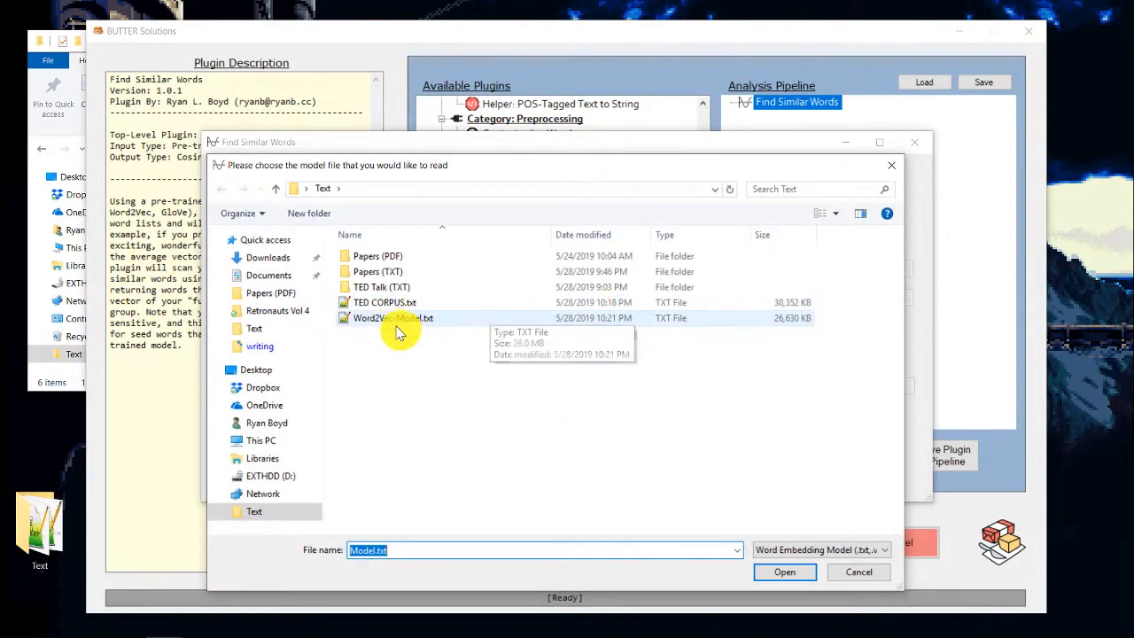
pyautogui.doubleClick(398, 321)
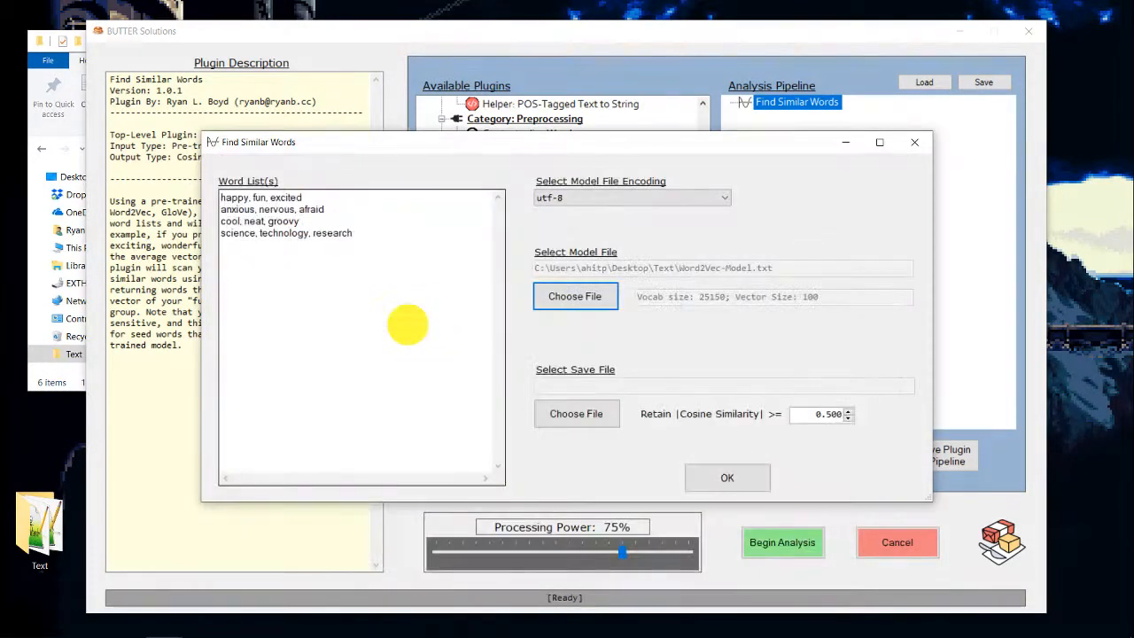
pyautogui.click(564, 424)
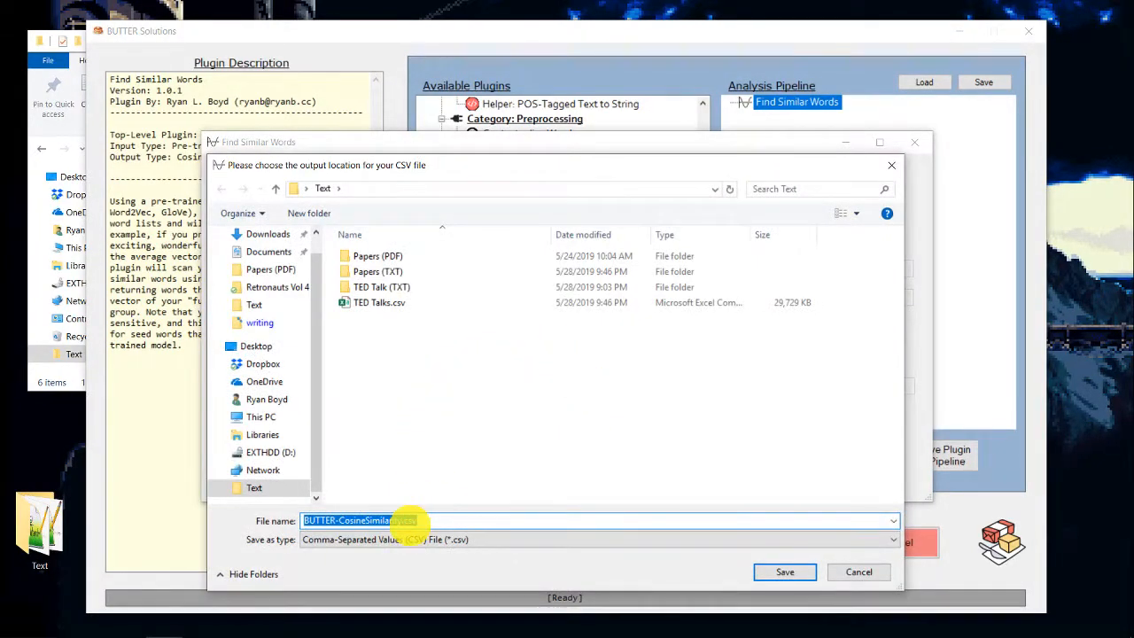
pyautogui.click(402, 520)
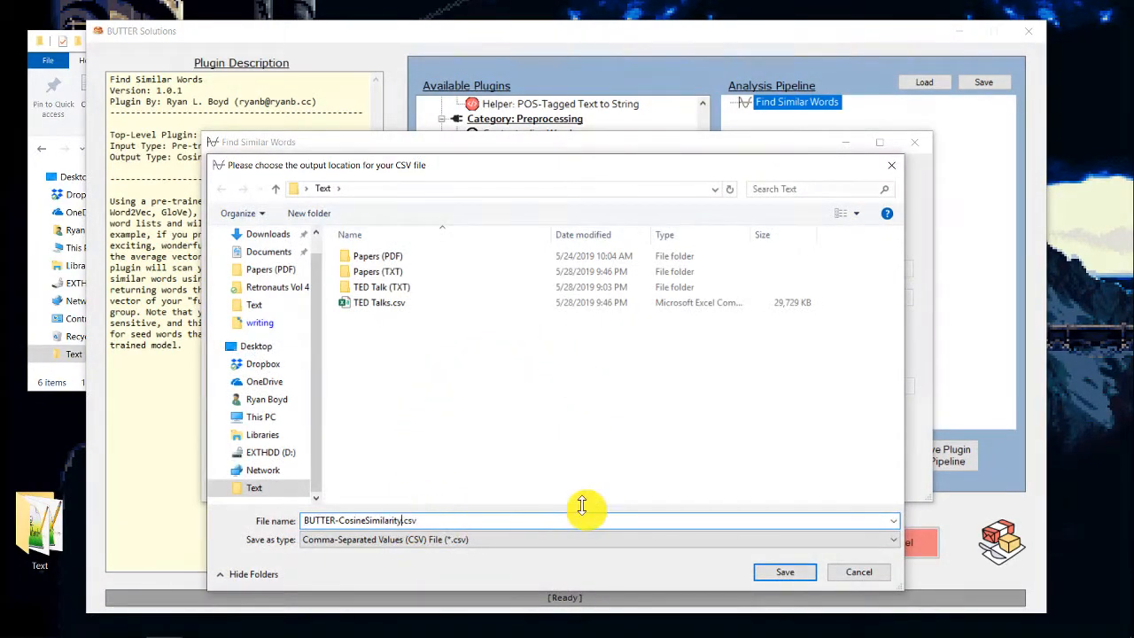
pyautogui.click(793, 571)
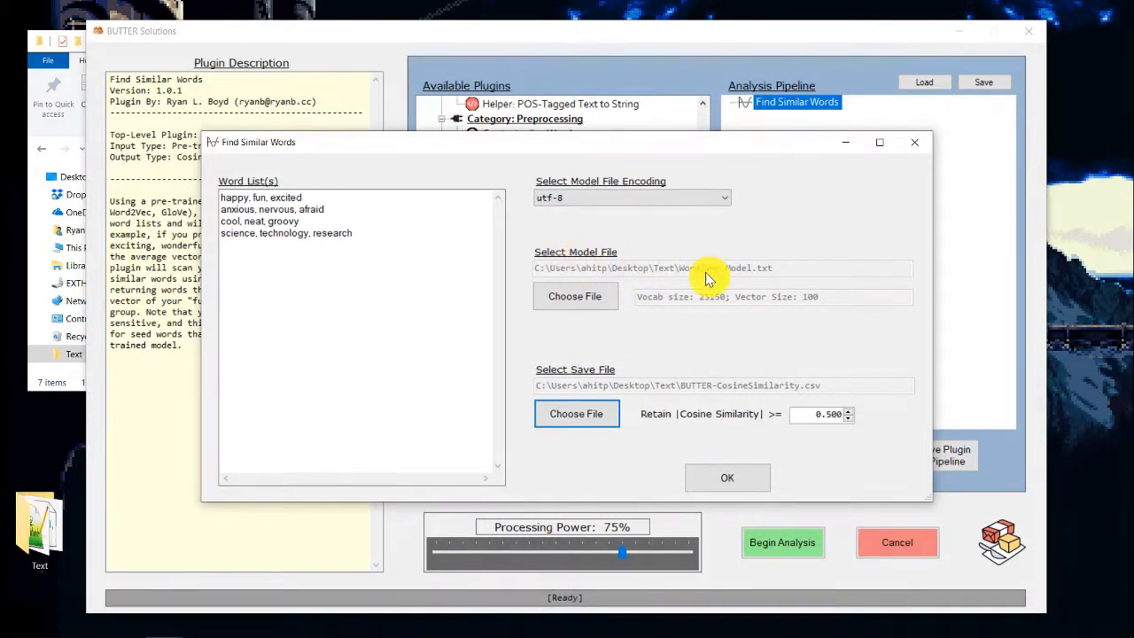
# Step: Accept the Find Similar Words settings and run the analysis with processing power at 85%
pyautogui.click(725, 479)
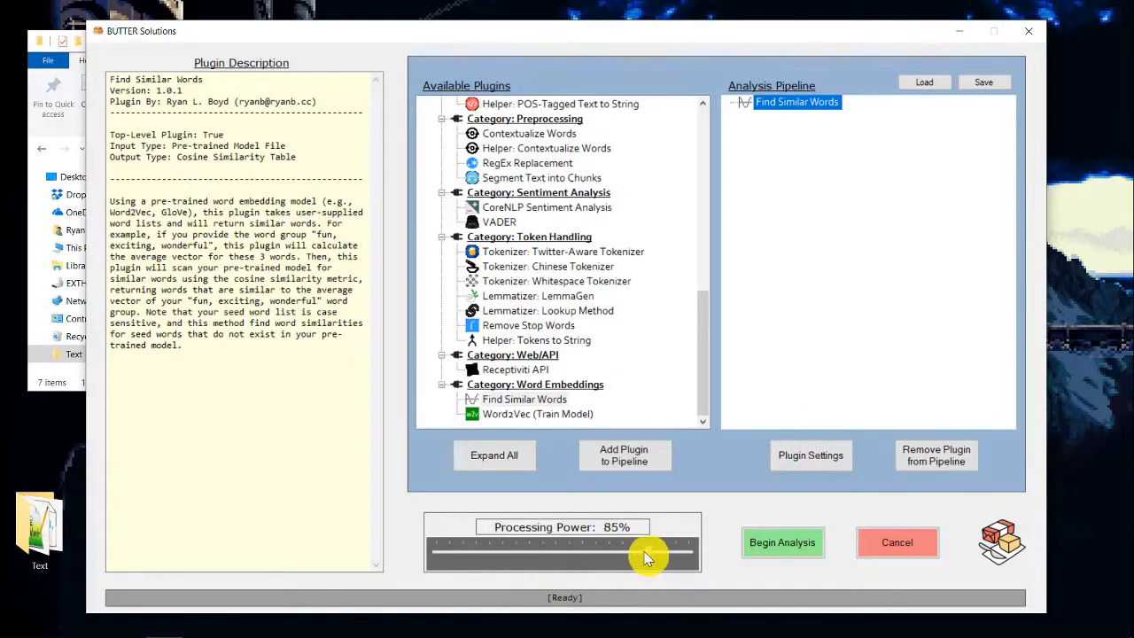
pyautogui.click(753, 545)
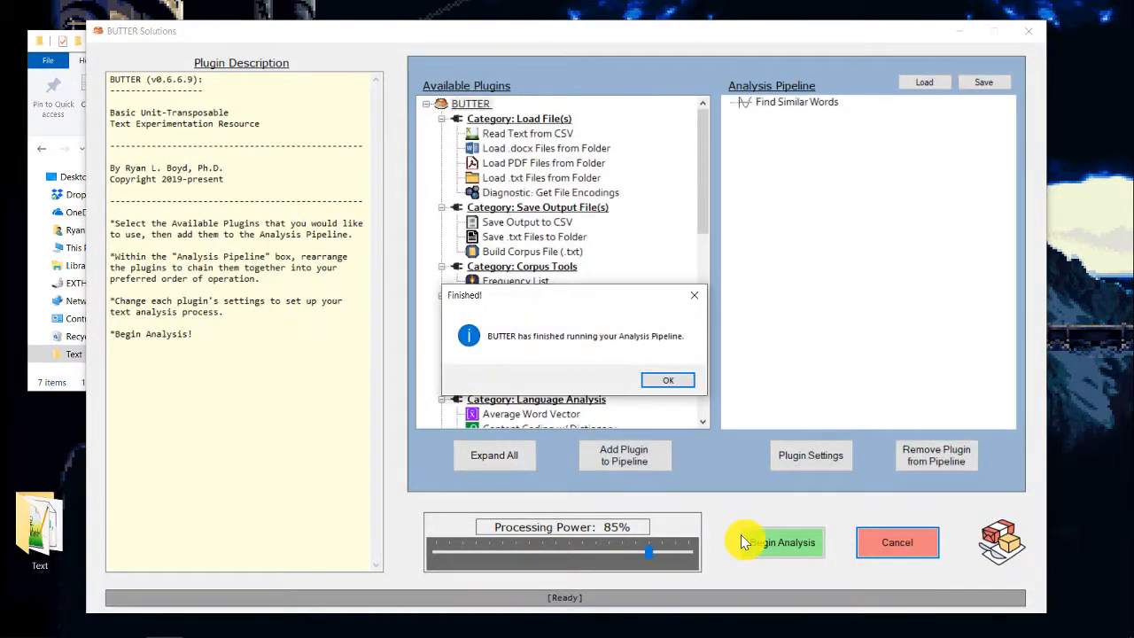
pyautogui.click(668, 379)
# Step: Switch to the Text folder in File Explorer and open BUTTER-CosineSimilarity.csv in Excel
pyautogui.click(24, 92)
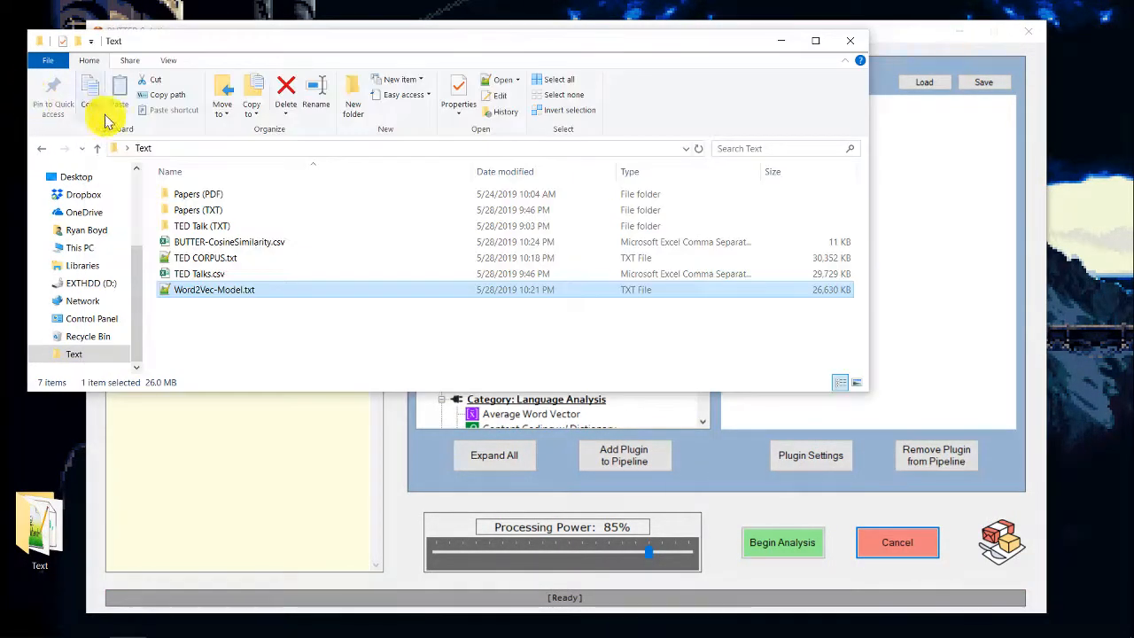
pyautogui.click(265, 245)
pyautogui.doubleClick(266, 246)
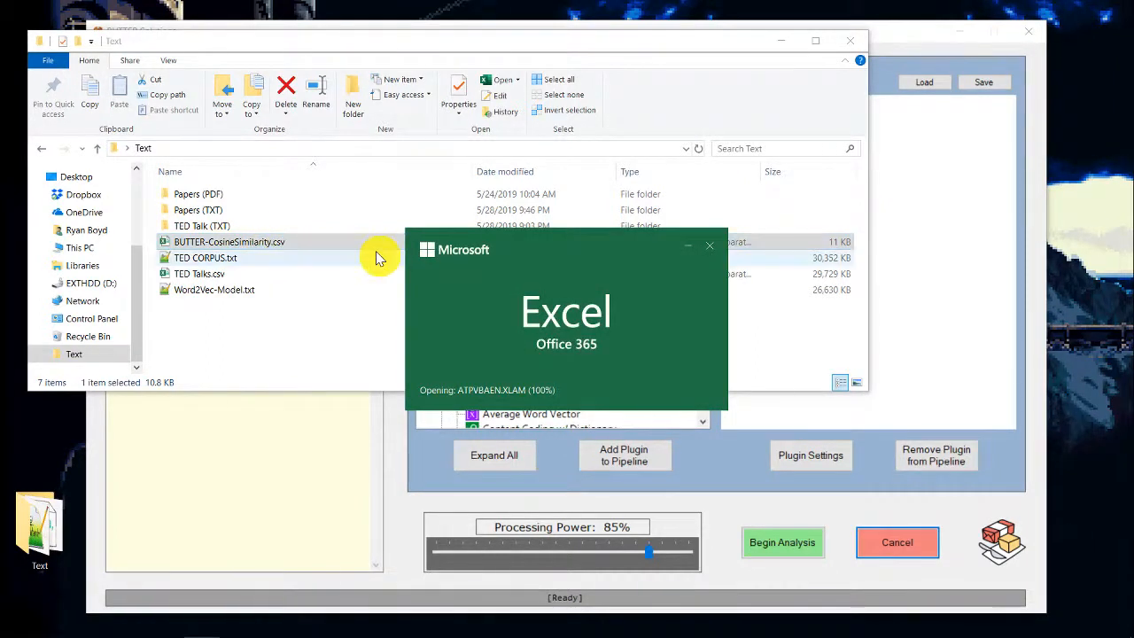
# Step: Fit columns B to E to the width of their contents and check the four word-list headers
pyautogui.scroll(5, 206, 224)
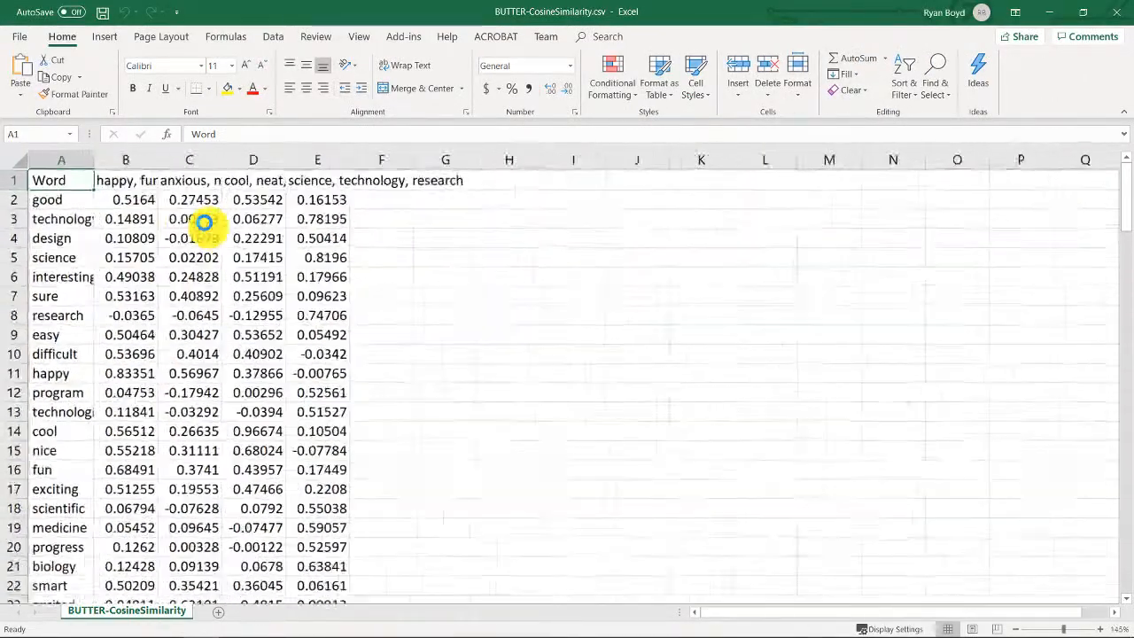
pyautogui.moveTo(182, 162); pyautogui.dragTo(395, 152)
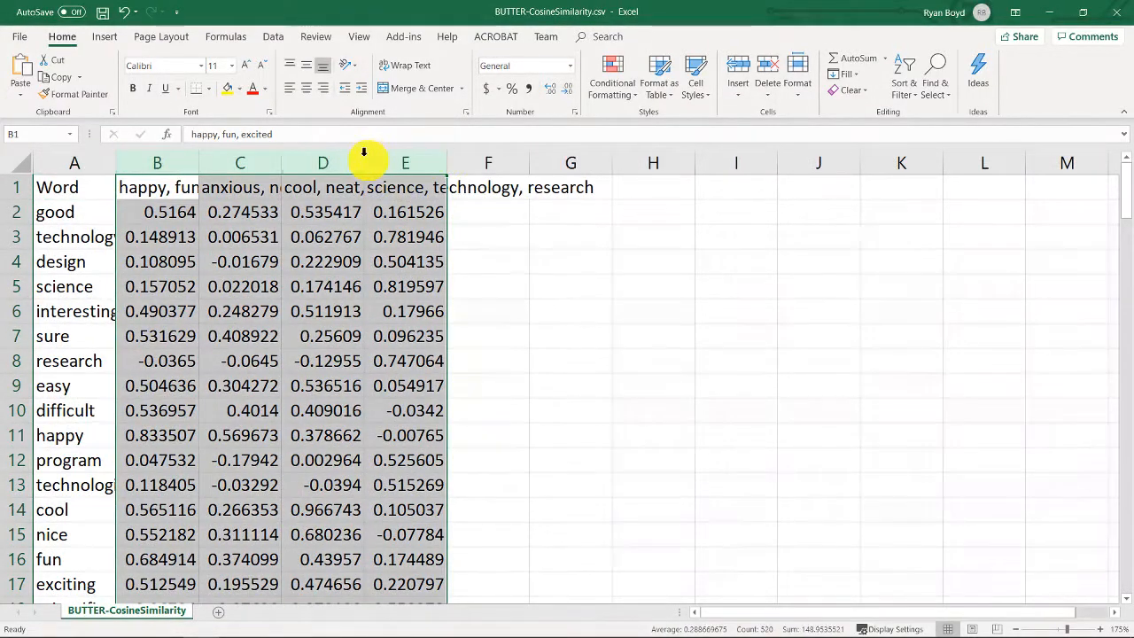
pyautogui.doubleClick(358, 153)
pyautogui.click(374, 234)
pyautogui.click(270, 188)
pyautogui.click(321, 190)
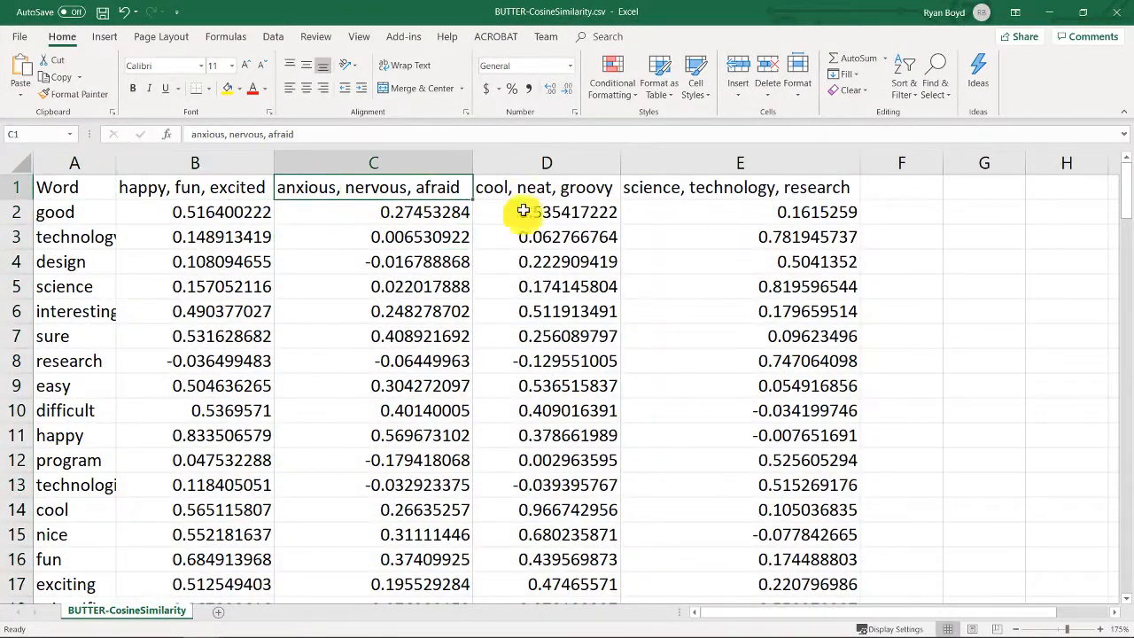
pyautogui.click(539, 191)
pyautogui.click(674, 188)
# Step: Sort the table by the "happy, fun, excited" similarity column from largest to smallest
pyautogui.click(220, 212)
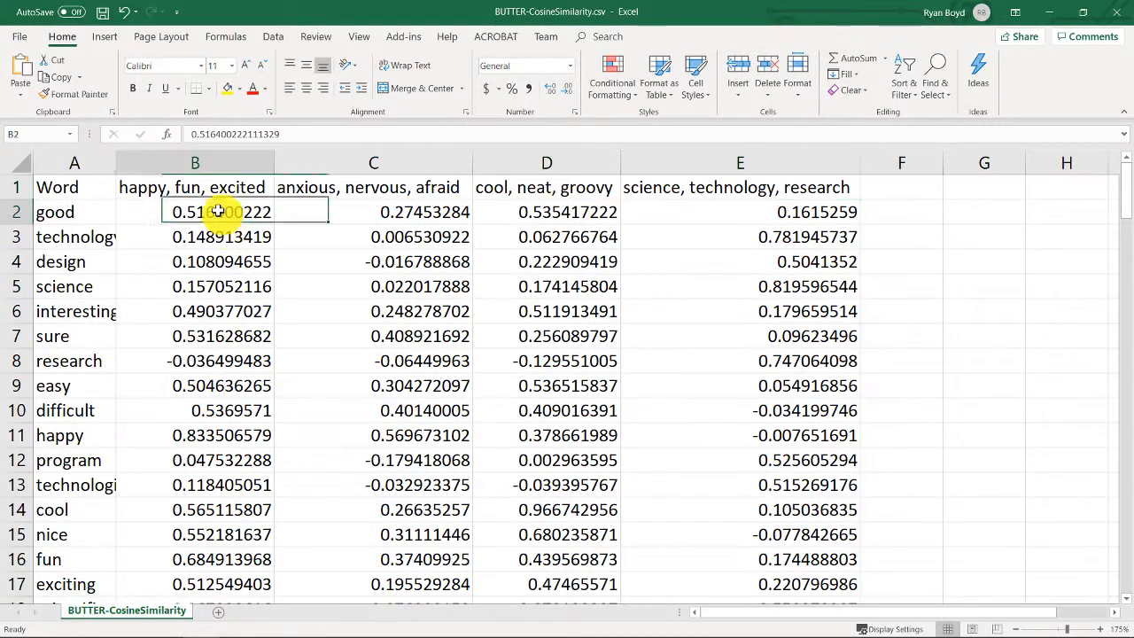
pyautogui.click(272, 38)
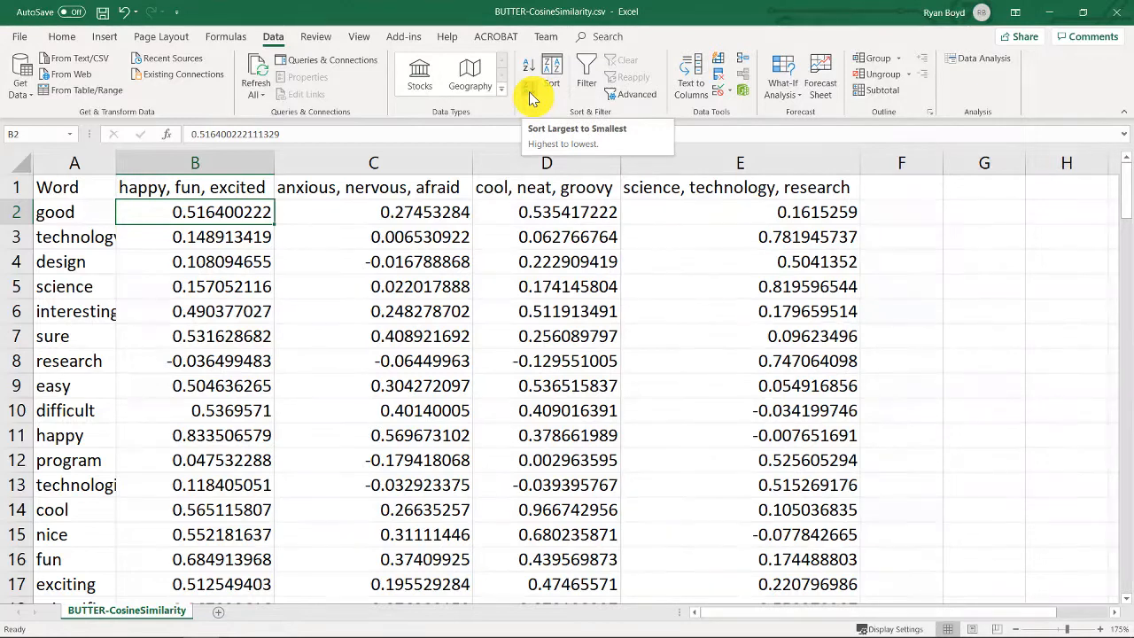
pyautogui.click(132, 187)
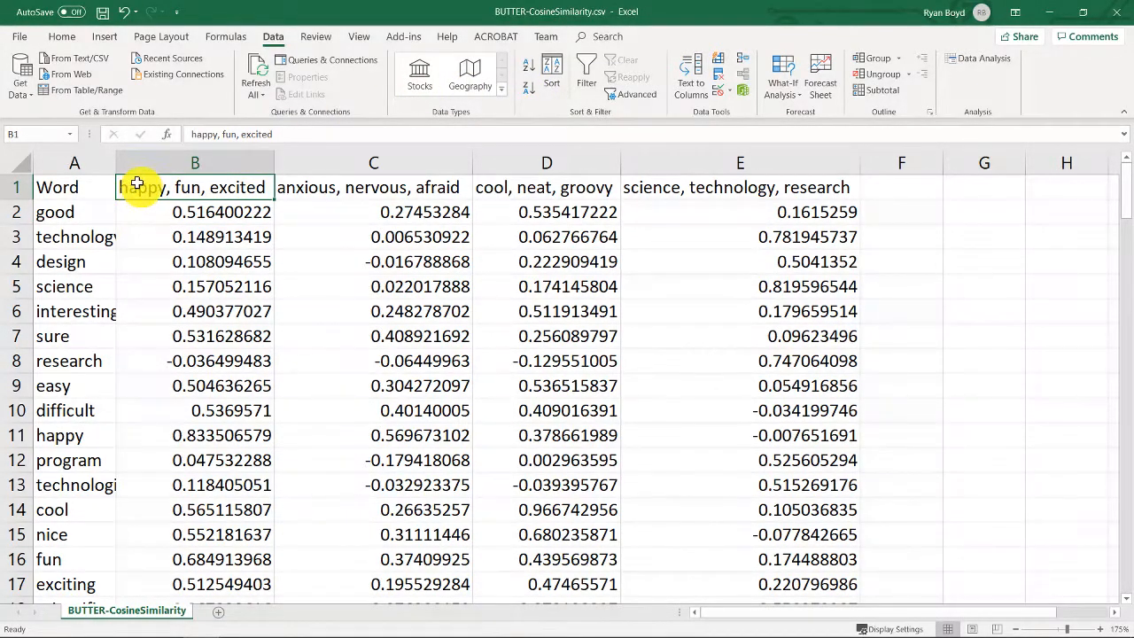
pyautogui.click(309, 188)
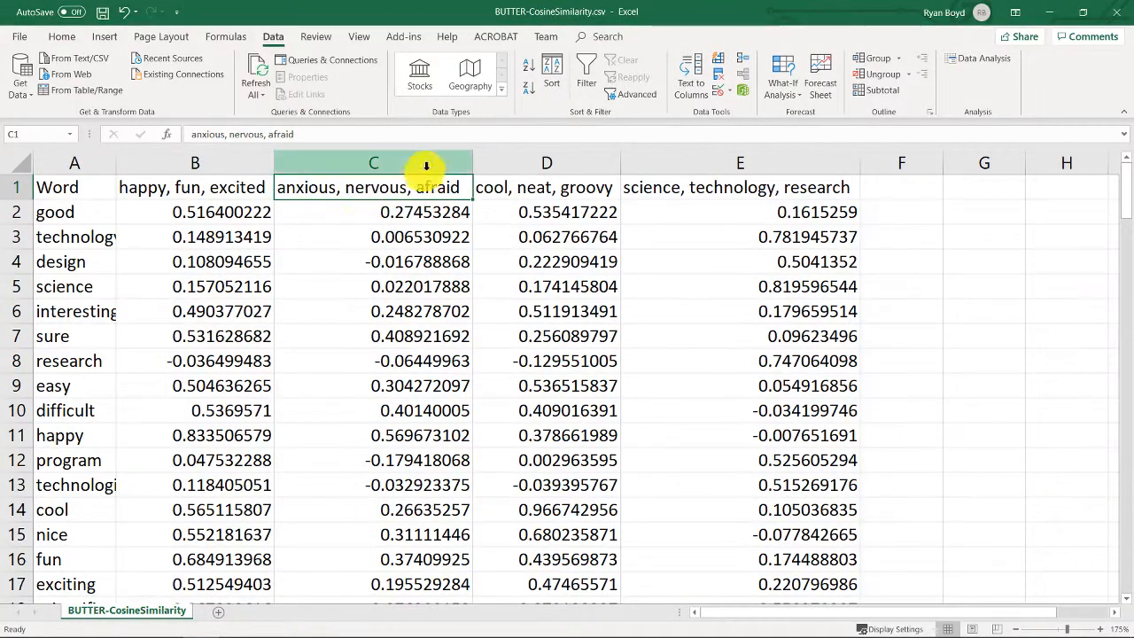
pyautogui.click(222, 212)
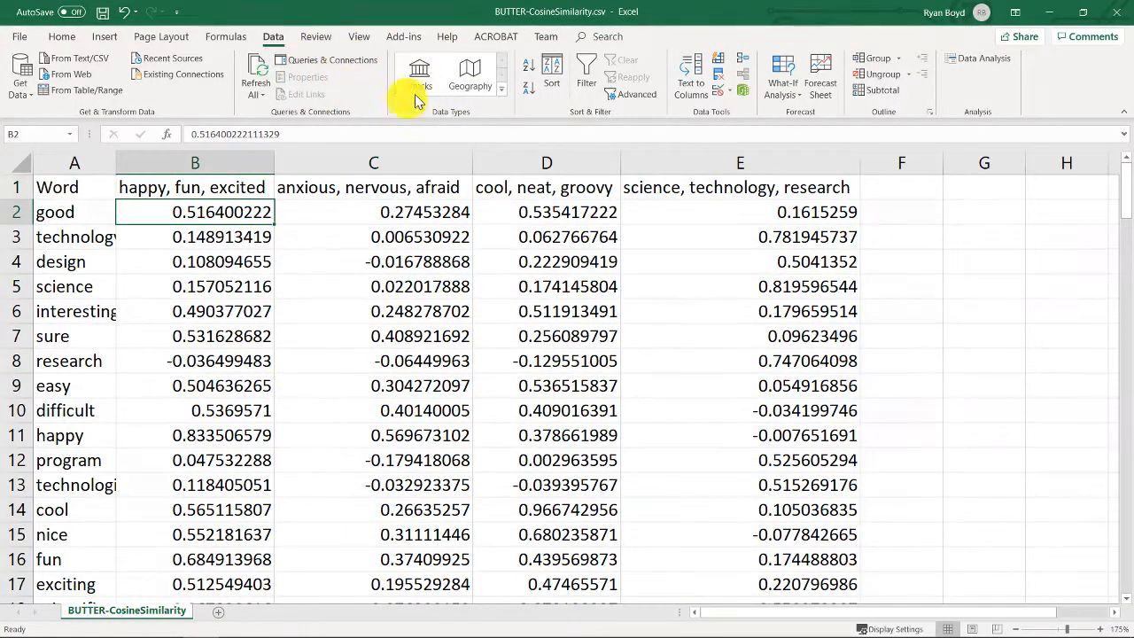
pyautogui.click(533, 92)
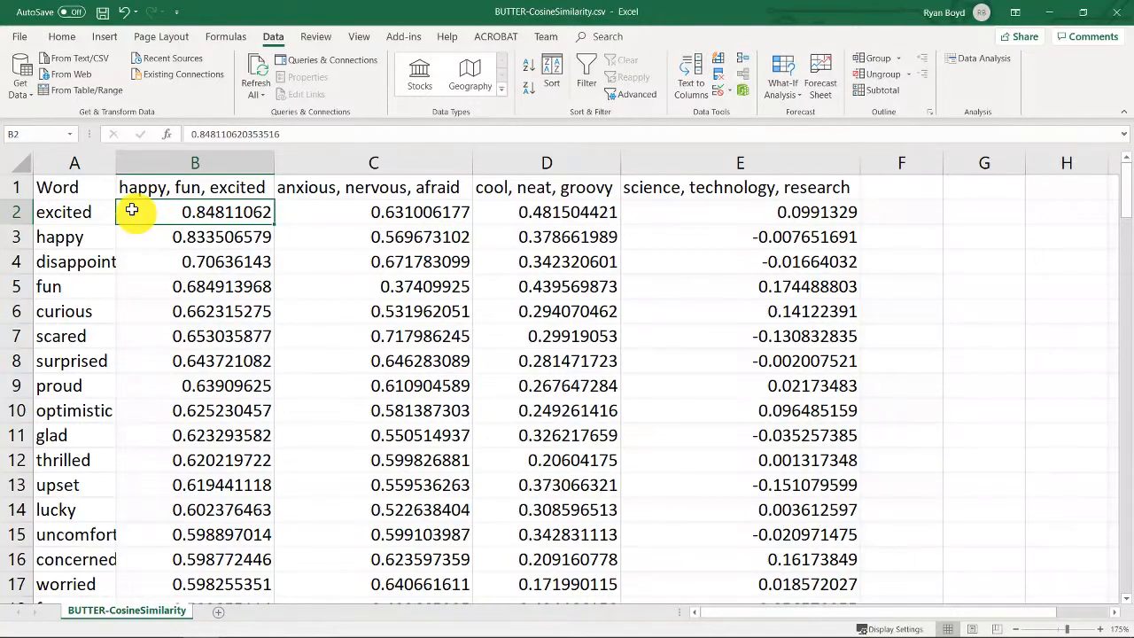
# Step: Widen column A to show its words in full and review the top-ranked words for "happy, fun, excited"
pyautogui.click(76, 214)
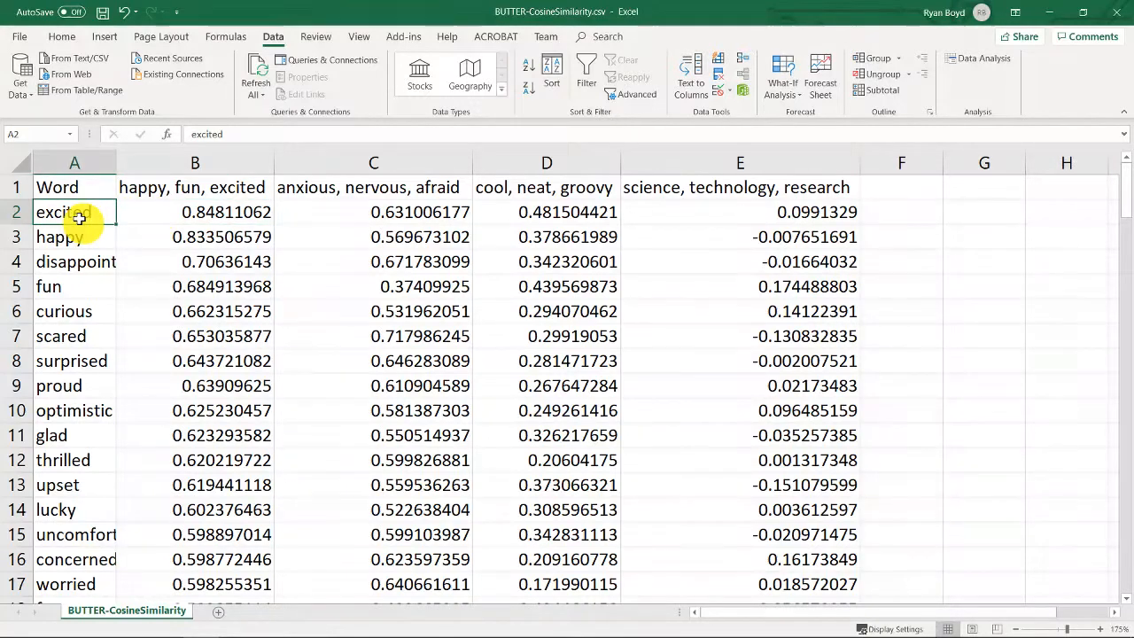
pyautogui.click(152, 185)
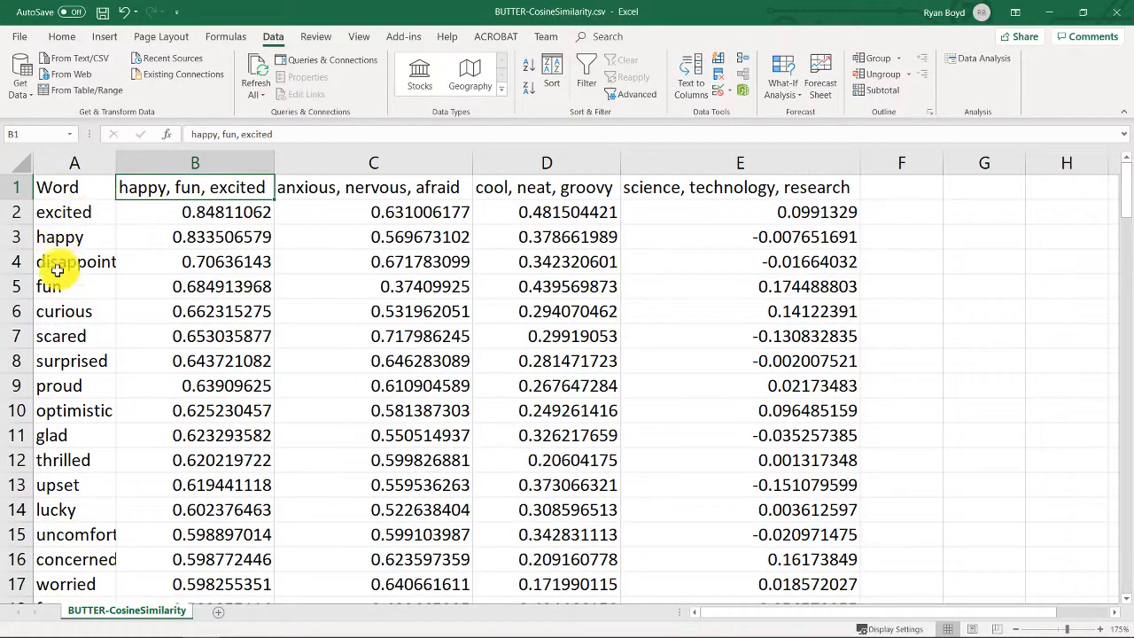
pyautogui.moveTo(116, 161); pyautogui.dragTo(160, 161)
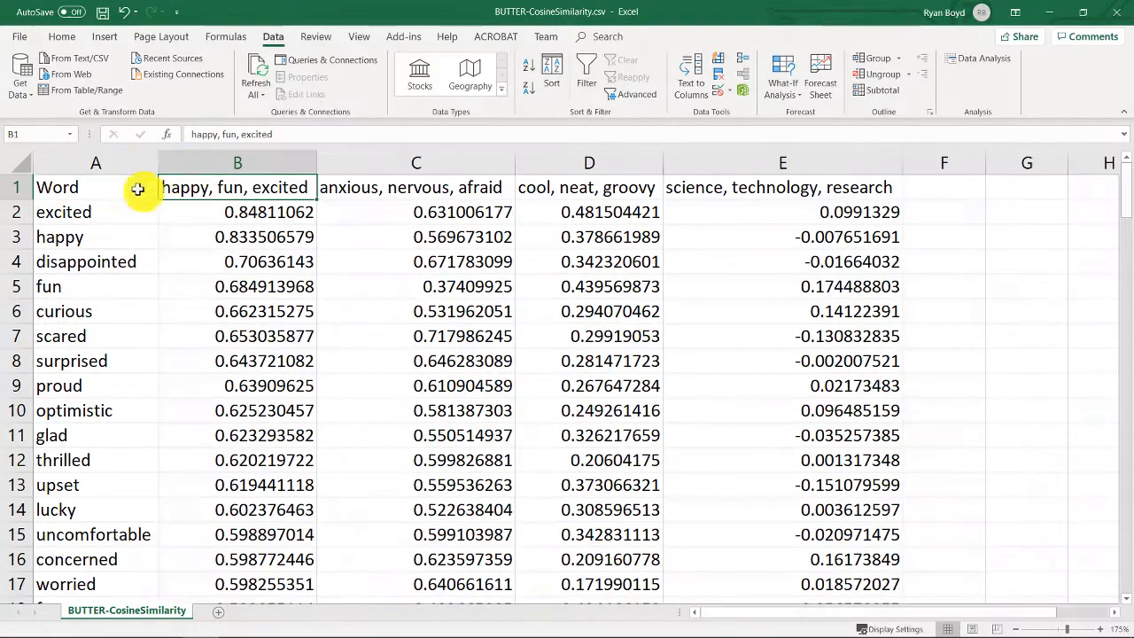
pyautogui.click(90, 213)
pyautogui.click(94, 410)
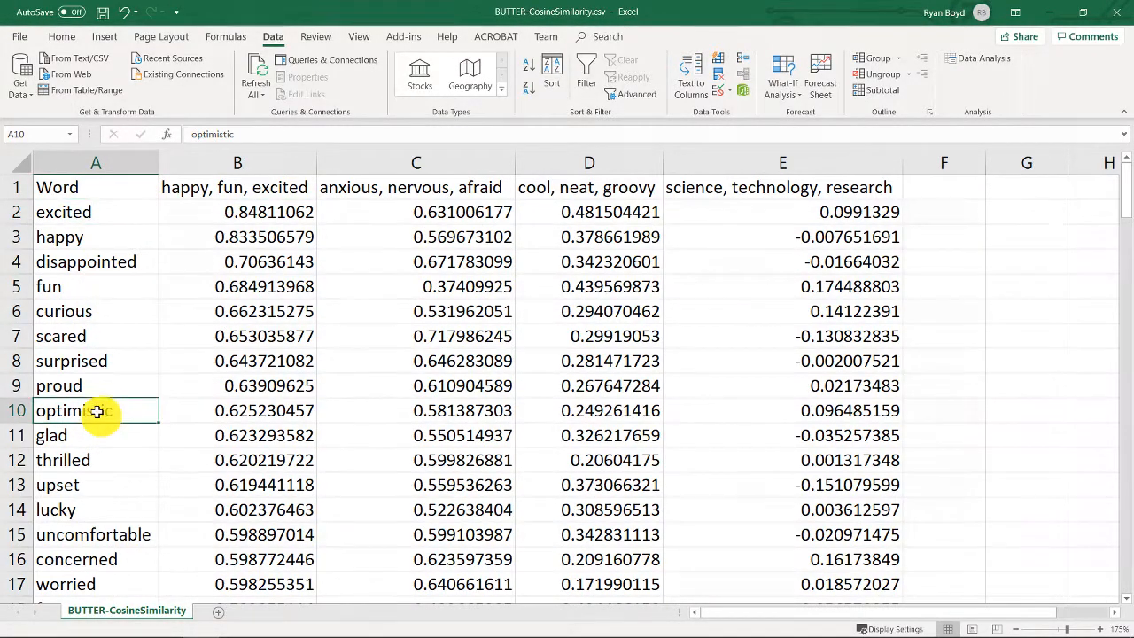
pyautogui.click(82, 336)
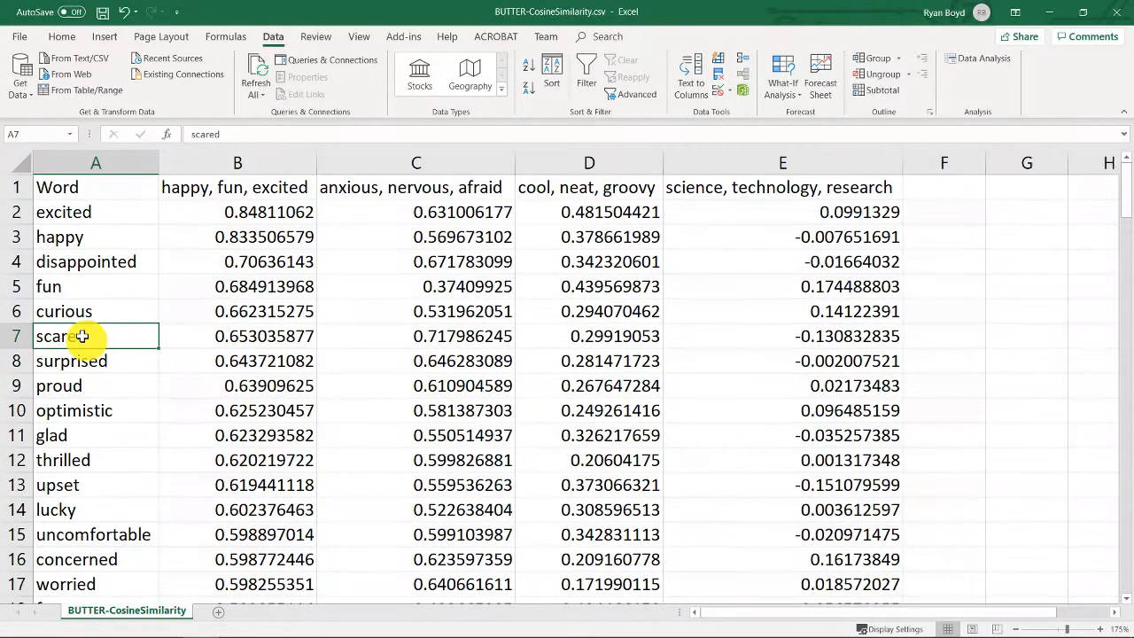
pyautogui.click(94, 264)
pyautogui.click(221, 189)
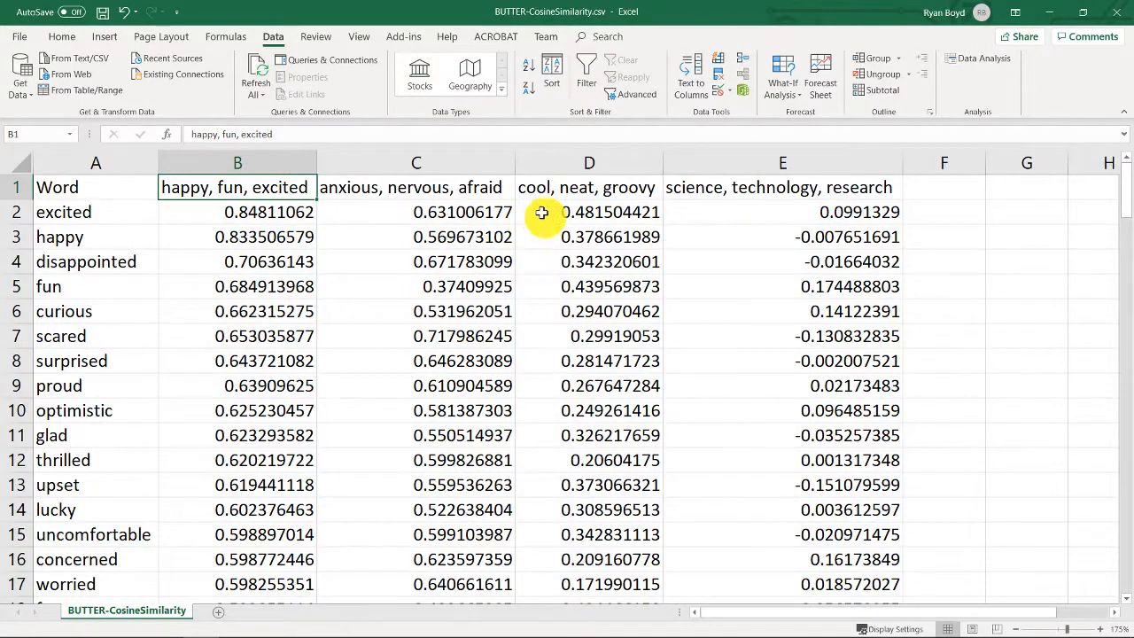
# Step: Sort the table by the "science, technology, research" similarity column from largest to smallest
pyautogui.click(768, 210)
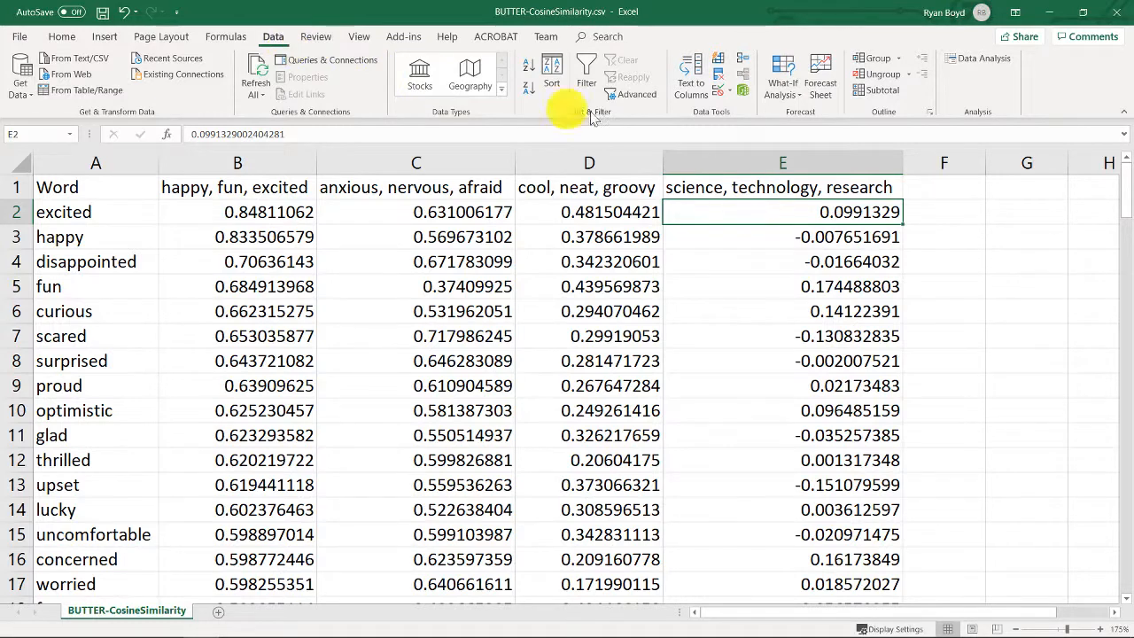
pyautogui.click(529, 86)
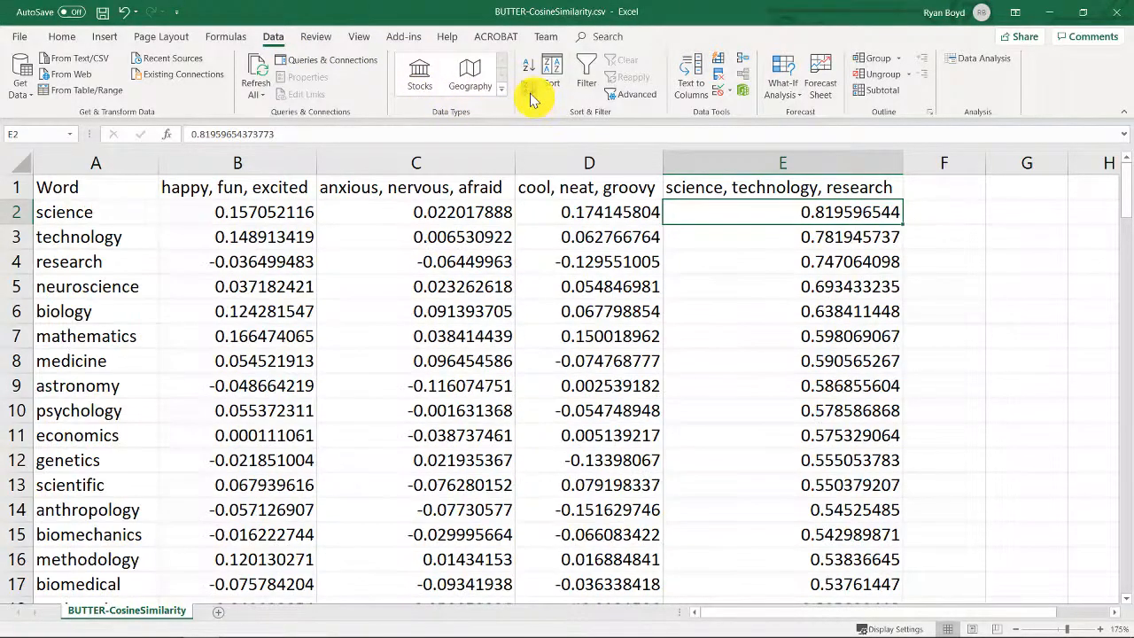
# Step: Examine the ranked words in column A and their similarity to the "science, technology, research" list
pyautogui.moveTo(91, 218); pyautogui.dragTo(90, 535)
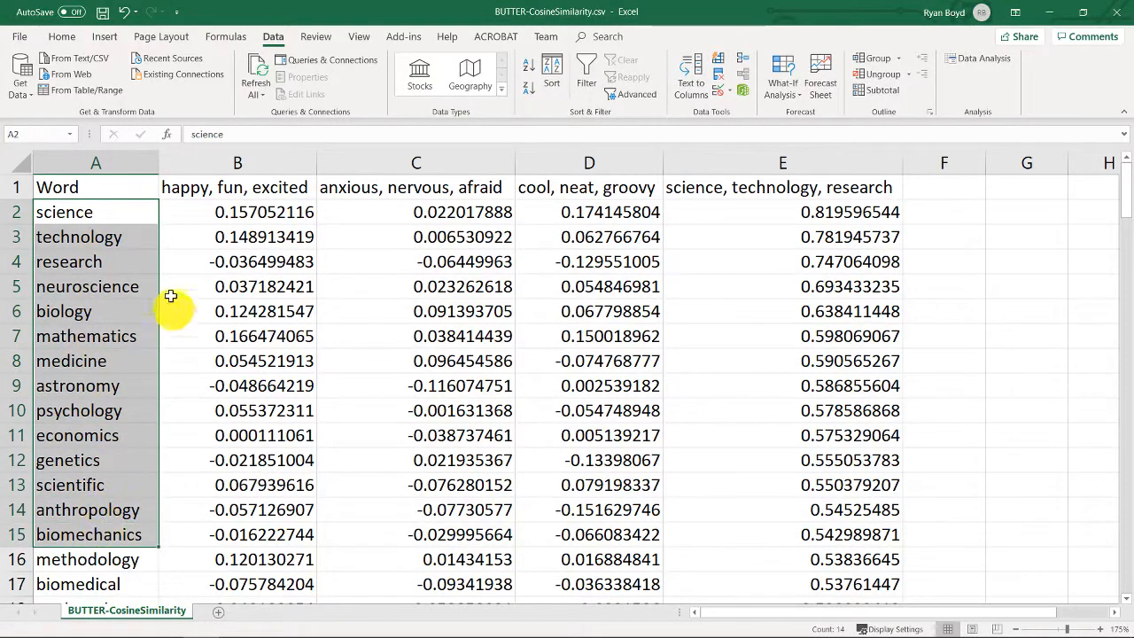
pyautogui.click(101, 235)
pyautogui.click(81, 260)
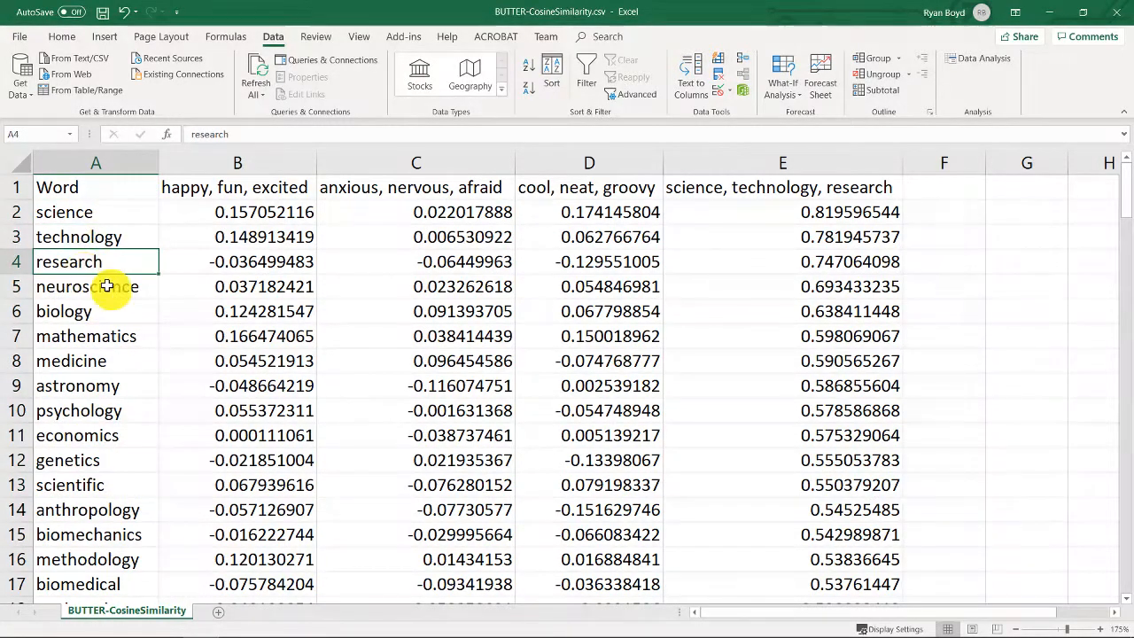
pyautogui.click(110, 286)
pyautogui.click(97, 314)
pyautogui.click(138, 336)
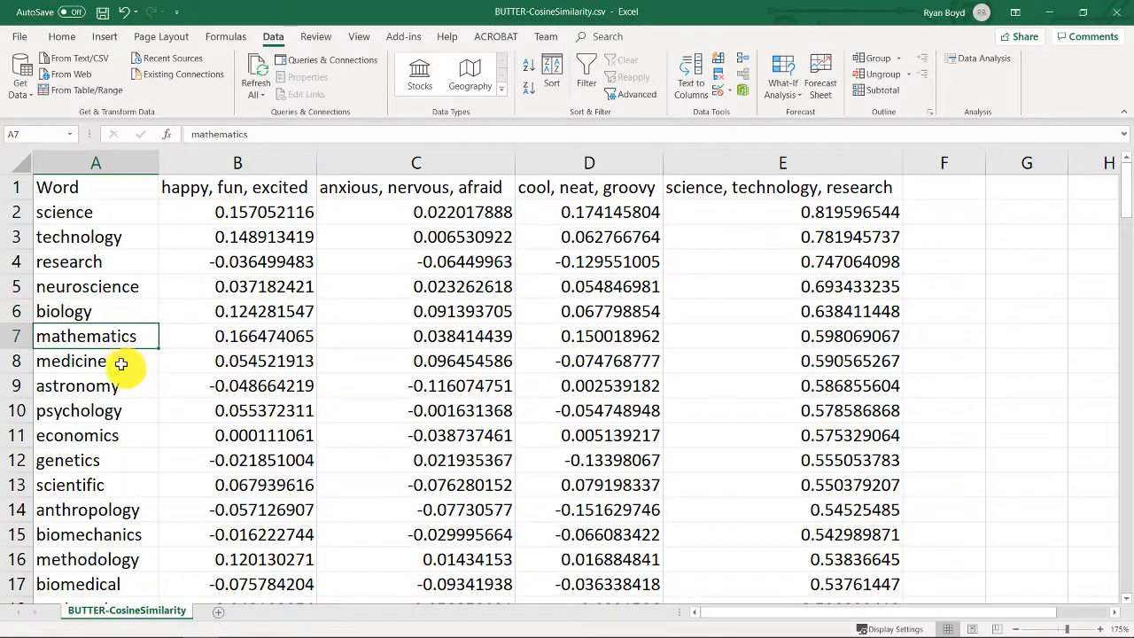
pyautogui.click(124, 363)
pyautogui.scroll(-5, 141, 383)
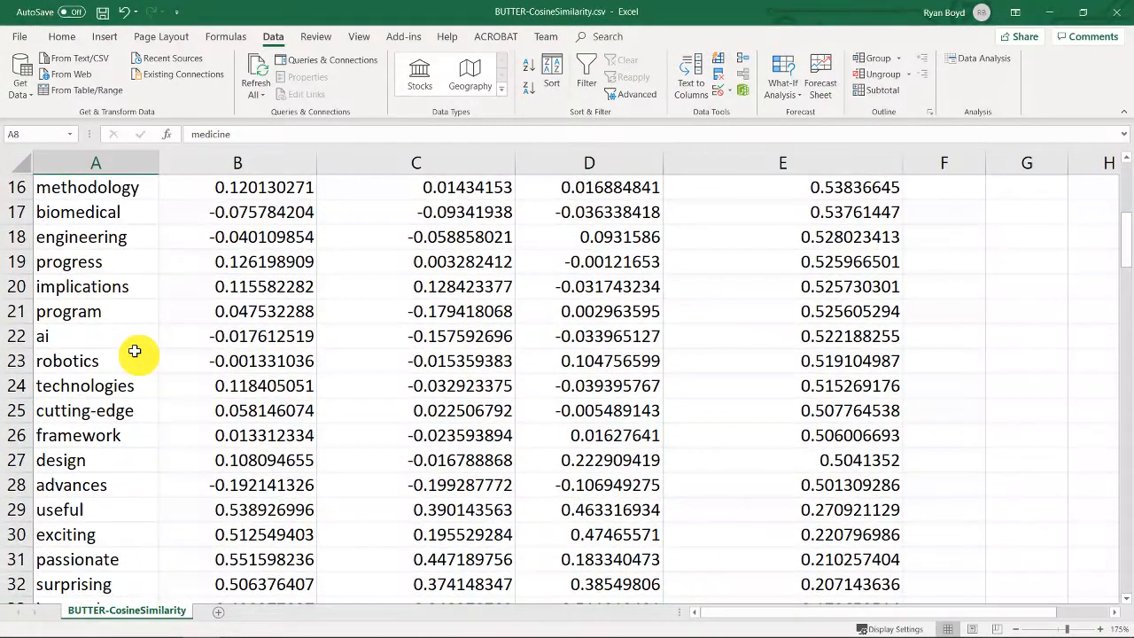
pyautogui.scroll(2, 135, 351)
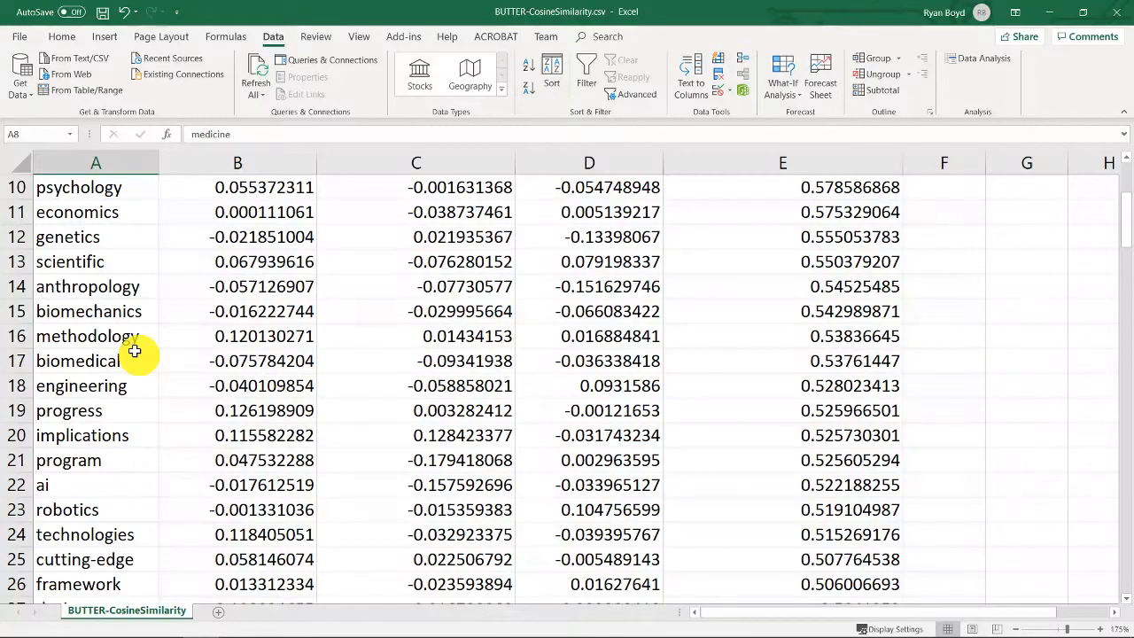
pyautogui.scroll(-5, 134, 351)
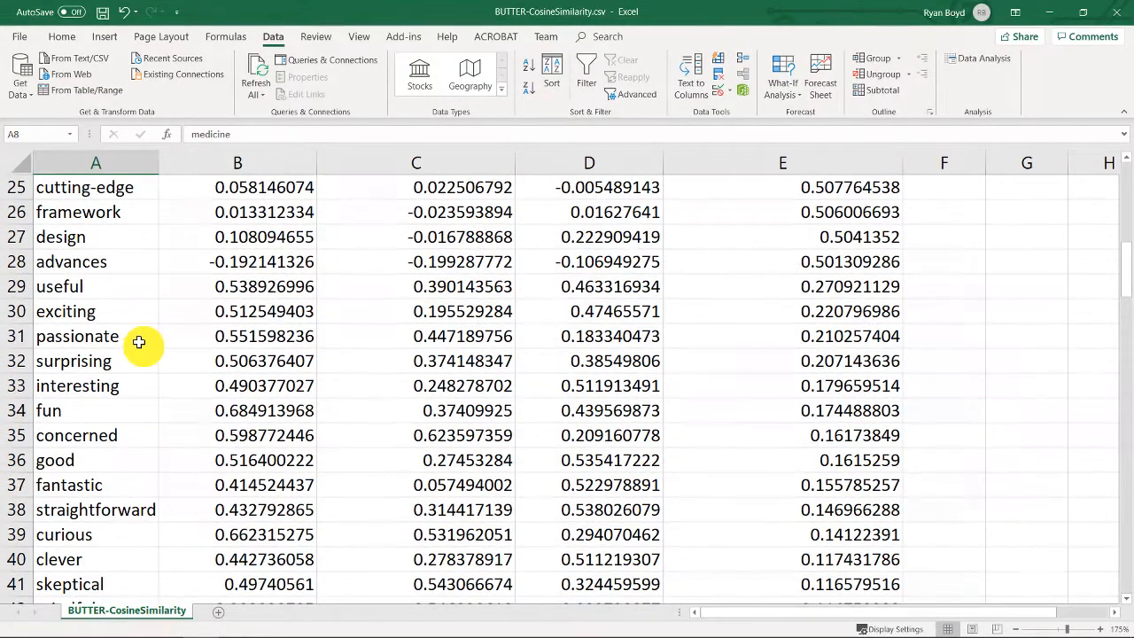
pyautogui.scroll(8, 139, 342)
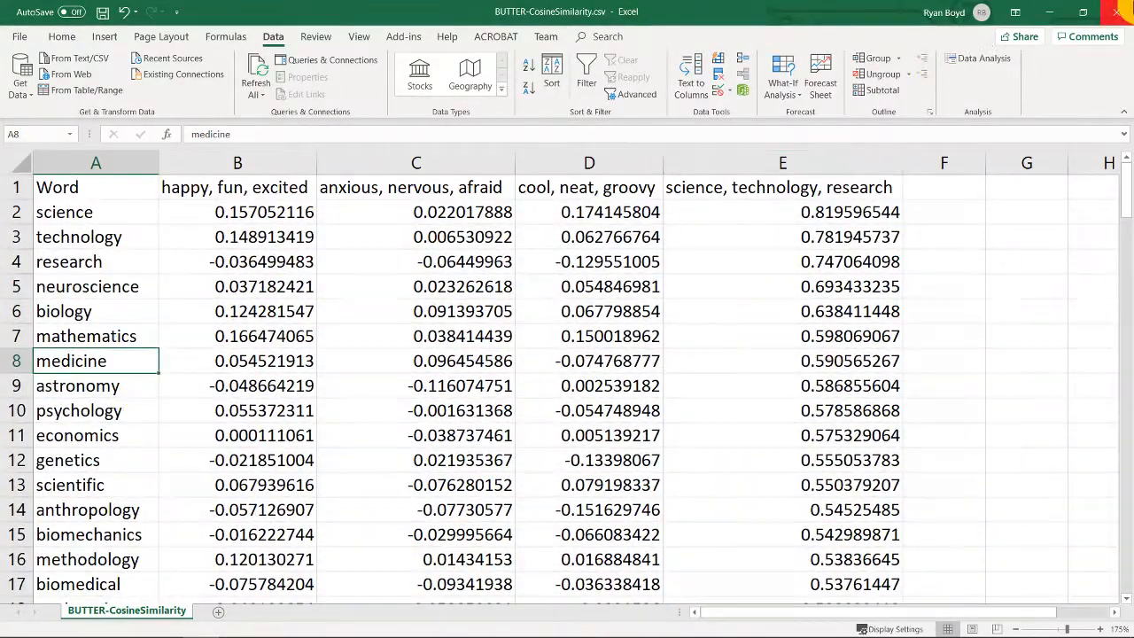
# Step: Close BUTTER-CosineSimilarity.csv without saving and, back in BUTTER, remove Find Similar Words from the analysis pipeline
pyautogui.click(1117, 12)
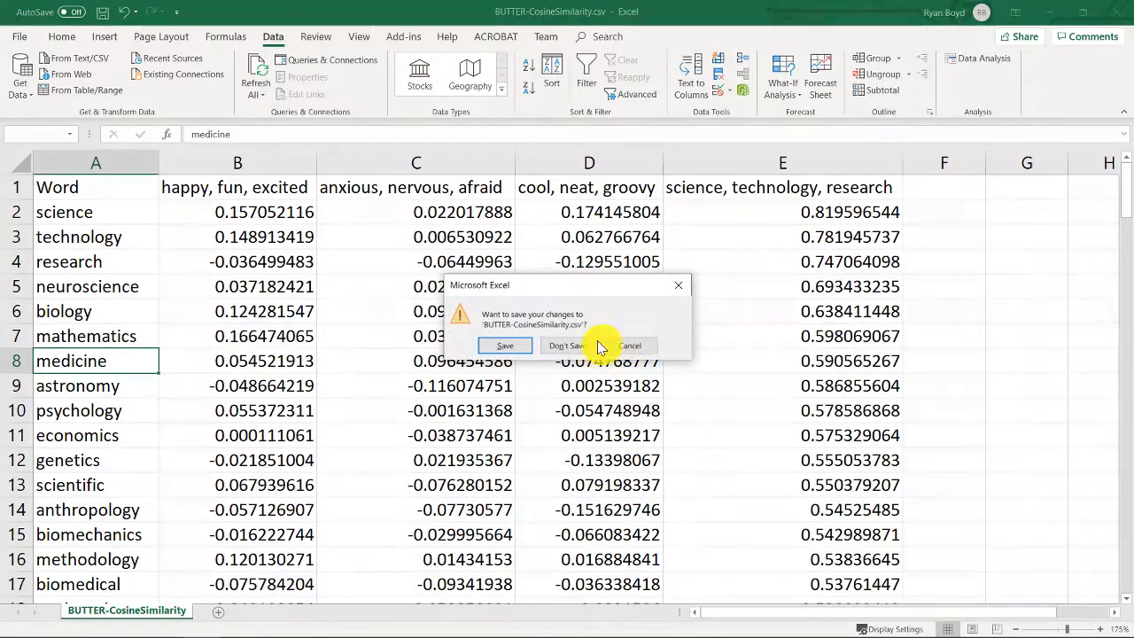
pyautogui.click(585, 342)
pyautogui.click(930, 188)
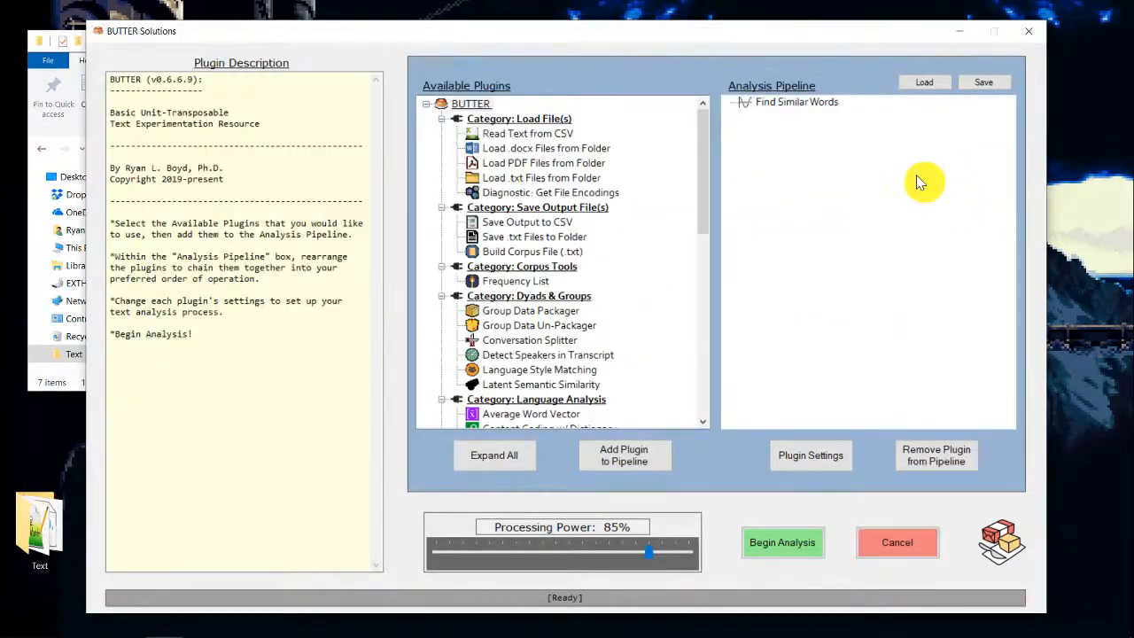
pyautogui.click(771, 105)
pyautogui.click(936, 456)
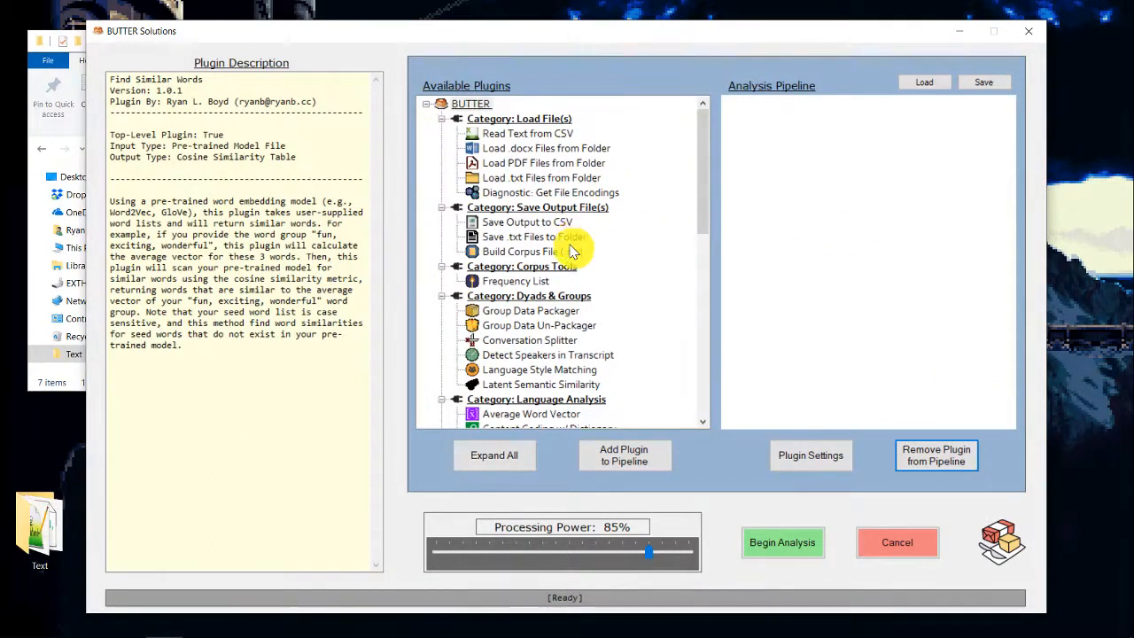
# Step: Read the descriptions of the Average Word Vector and Distributed Dictionary plugins in the Language Analysis category
pyautogui.scroll(-4, 570, 250)
pyautogui.scroll(-1, 569, 250)
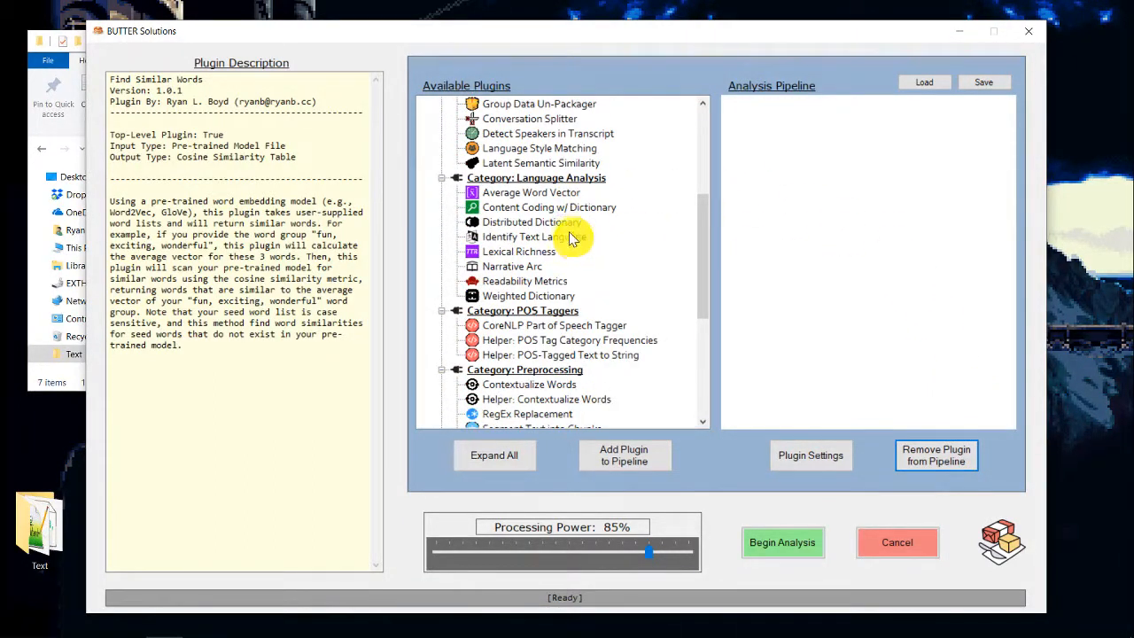
pyautogui.click(531, 194)
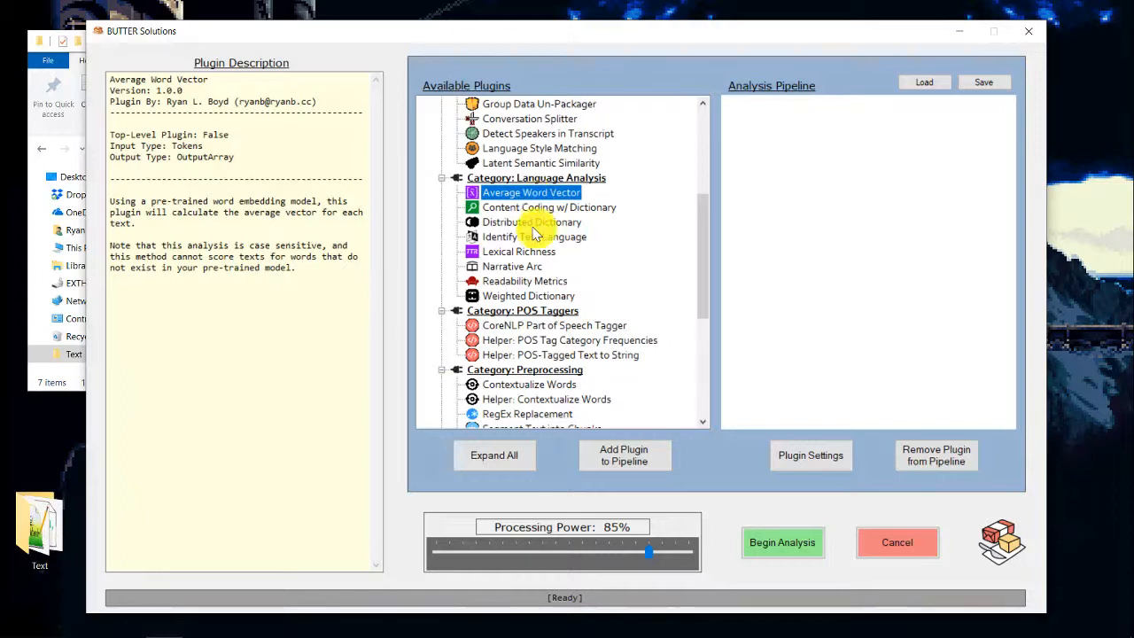
pyautogui.click(525, 226)
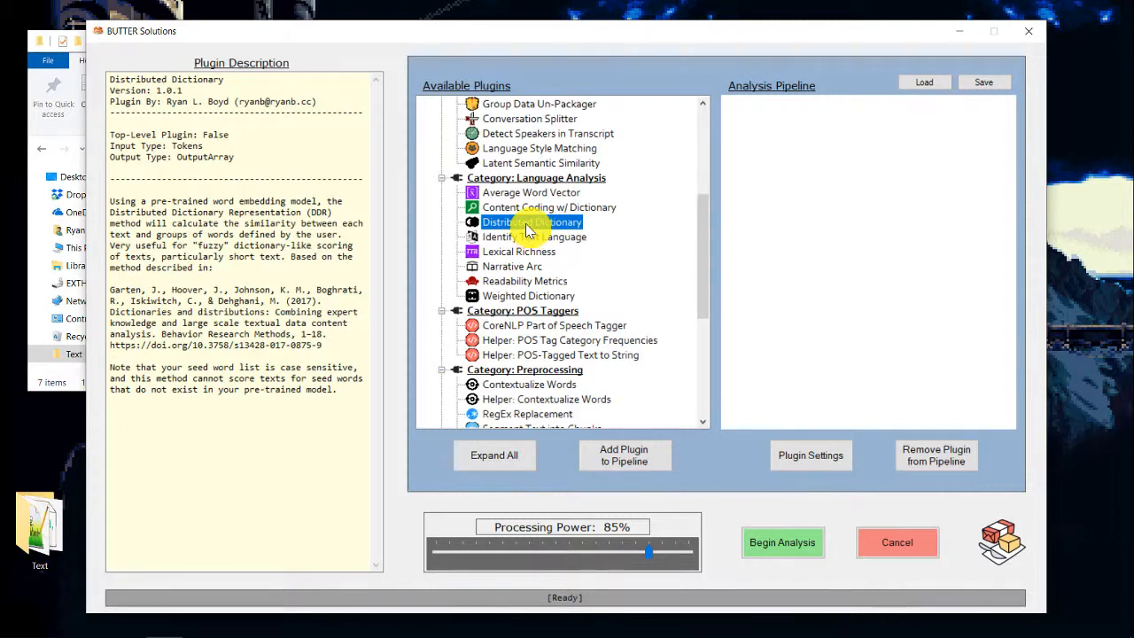
pyautogui.moveTo(697, 253); pyautogui.dragTo(705, 196)
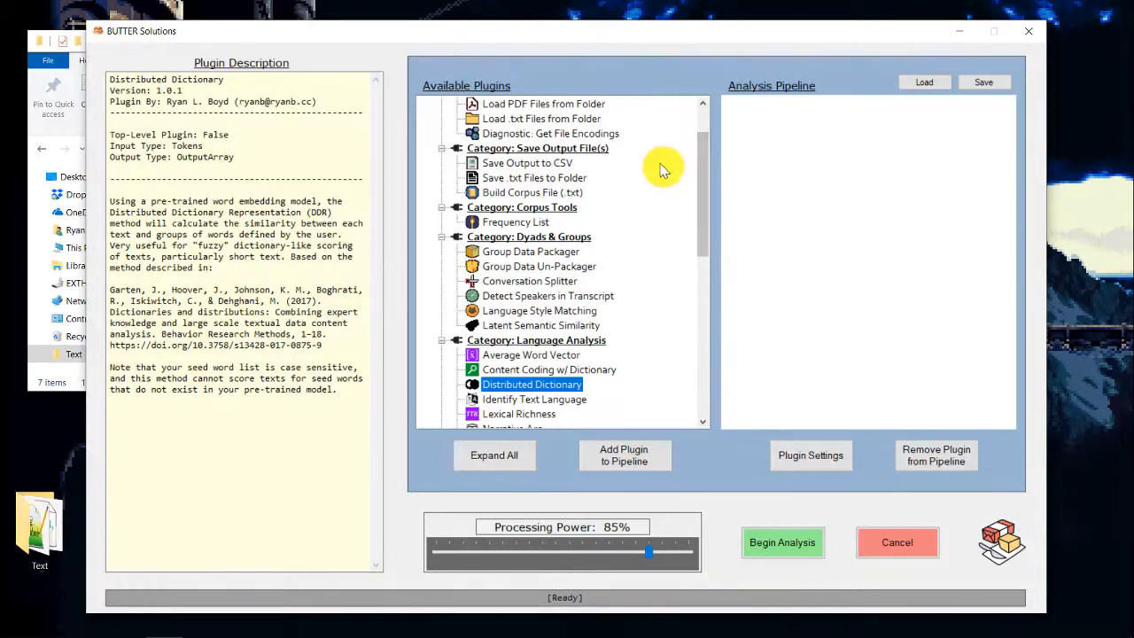
pyautogui.scroll(2, 701, 173)
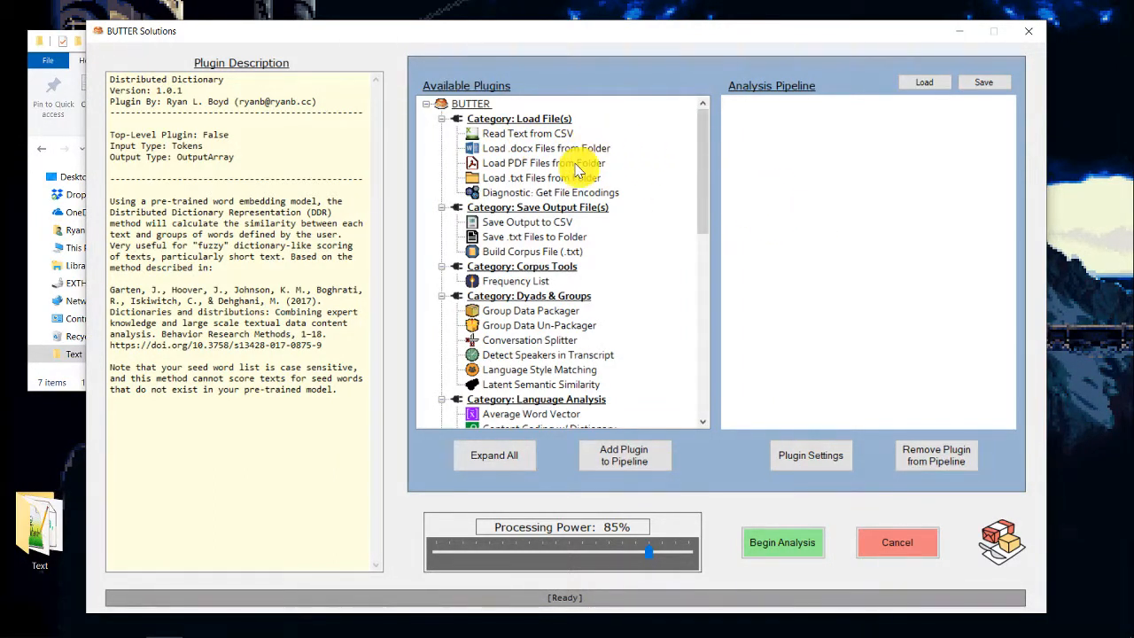
pyautogui.scroll(-5, 582, 207)
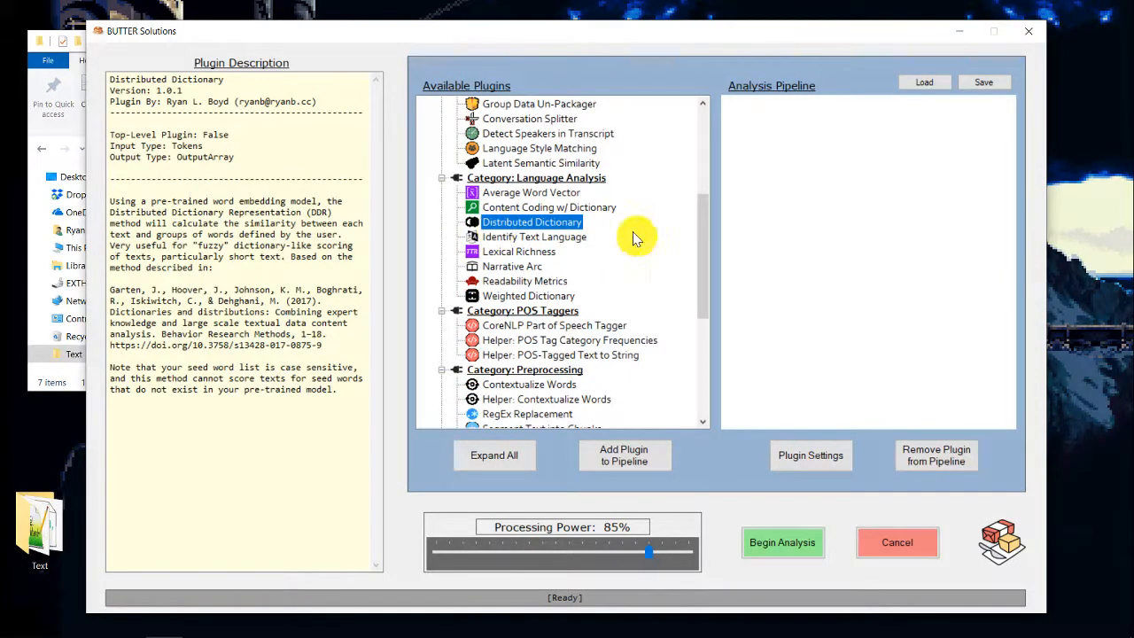
# Step: Add Load .txt Files from Folder to the analysis pipeline and set its folder to TED Talk (TXT)
pyautogui.moveTo(703, 245); pyautogui.dragTo(707, 140)
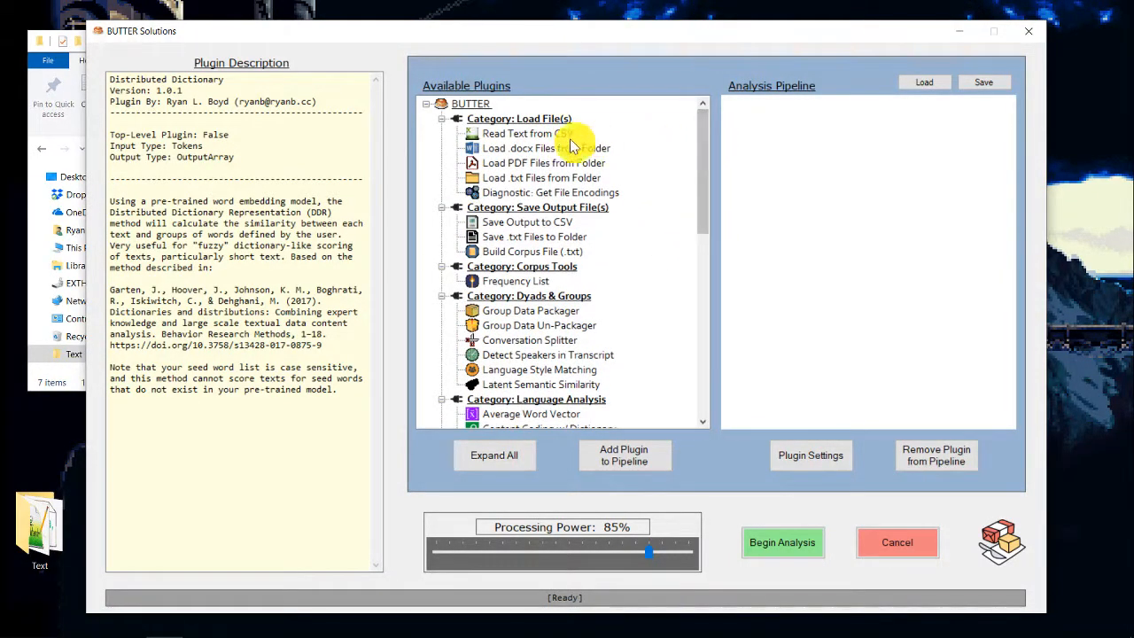
pyautogui.doubleClick(540, 177)
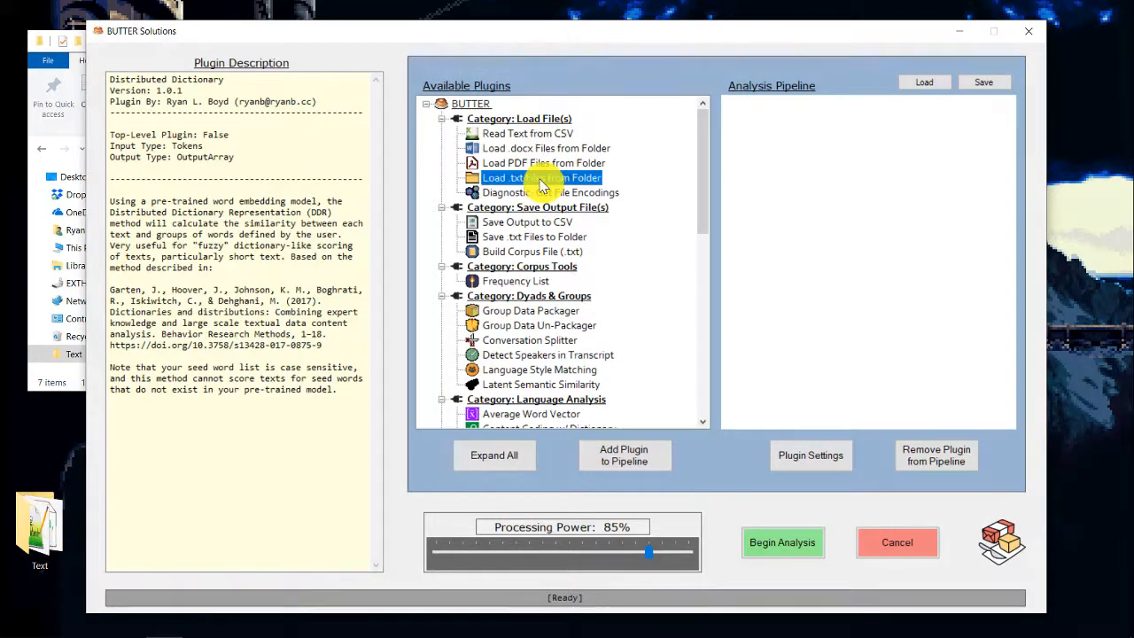
pyautogui.click(820, 449)
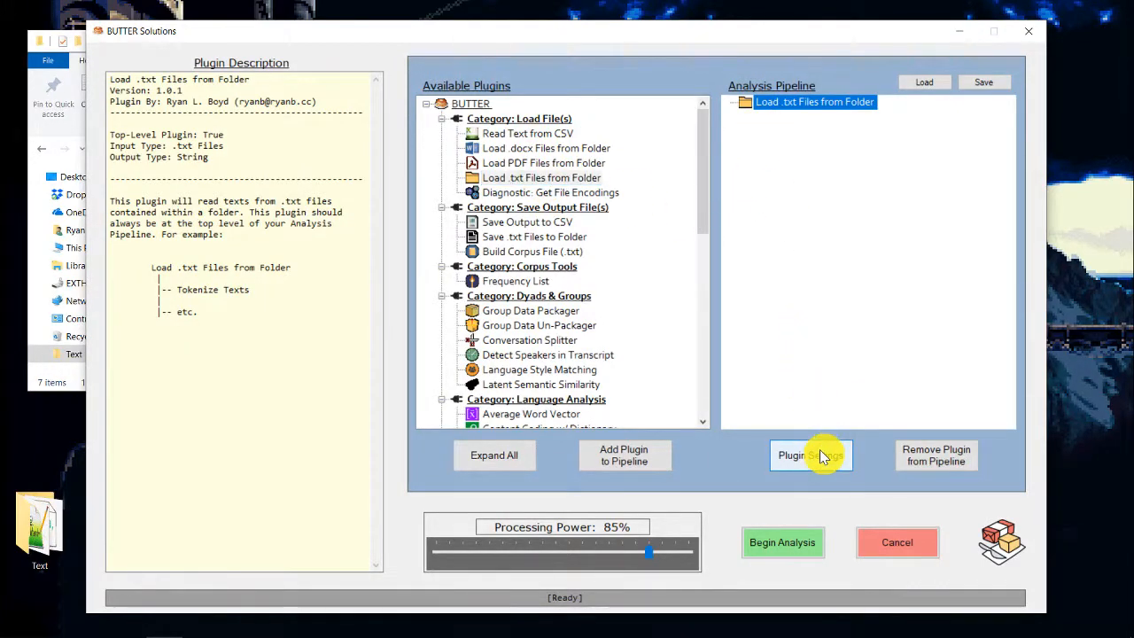
pyautogui.click(421, 355)
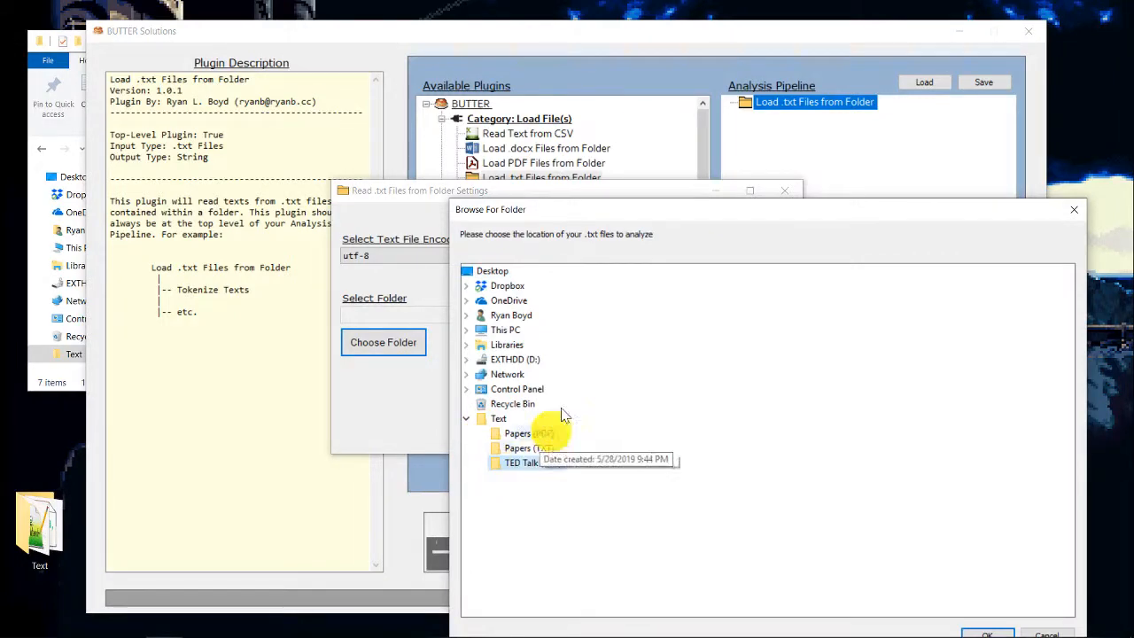
pyautogui.click(492, 462)
pyautogui.moveTo(683, 212); pyautogui.dragTo(635, 79)
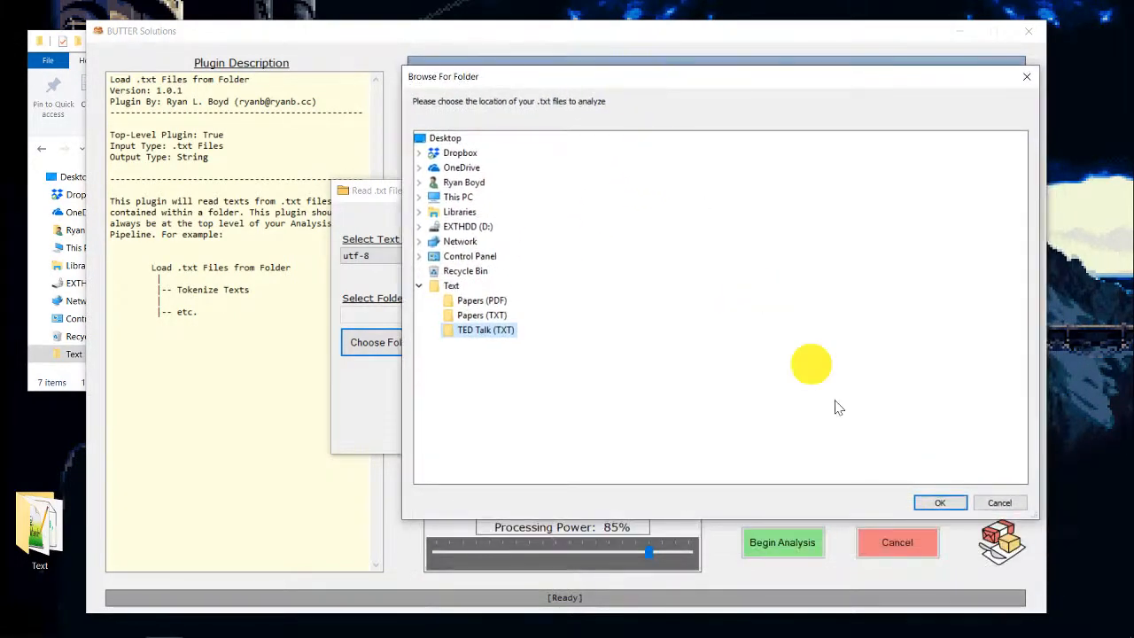
pyautogui.click(930, 503)
pyautogui.click(577, 423)
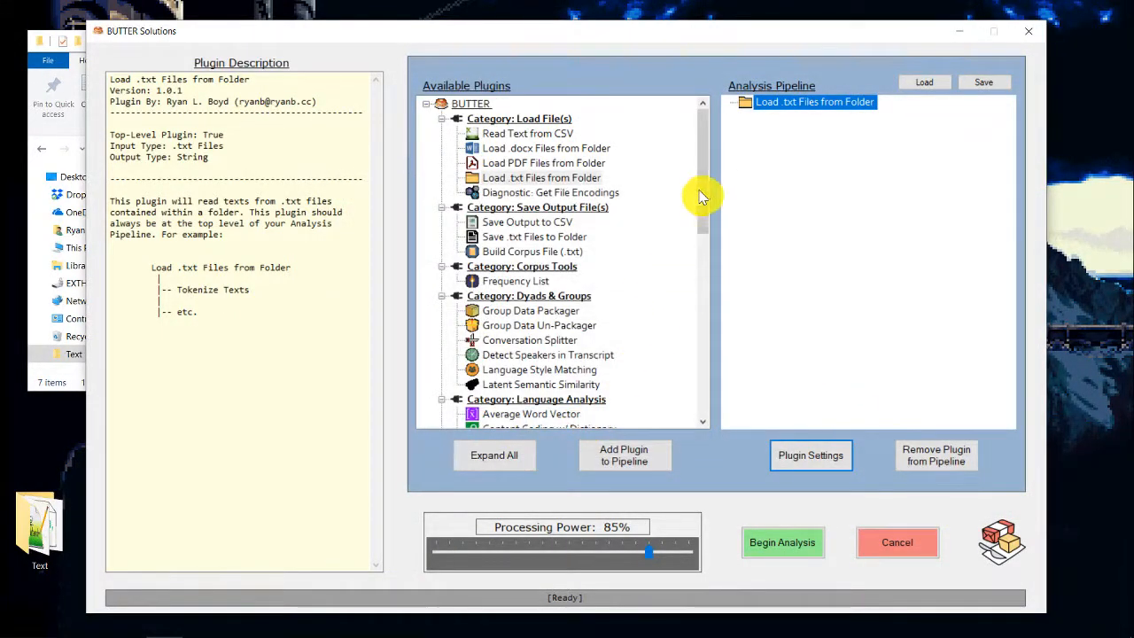
# Step: Add the Twitter-Aware Tokenizer to the pipeline beneath Load .txt Files from Folder
pyautogui.moveTo(696, 157); pyautogui.dragTo(688, 220)
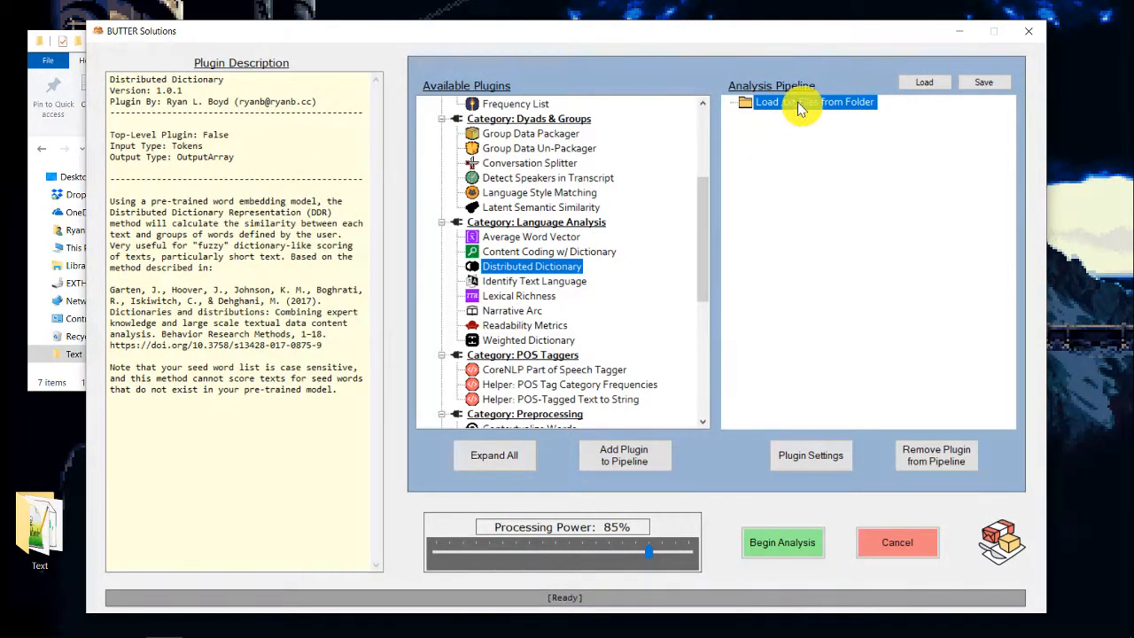
pyautogui.moveTo(707, 217)
pyautogui.mouseDown()
pyautogui.moveTo(707, 324)
pyautogui.moveTo(711, 207)
pyautogui.mouseUp()
pyautogui.click(625, 277)
pyautogui.click(641, 461)
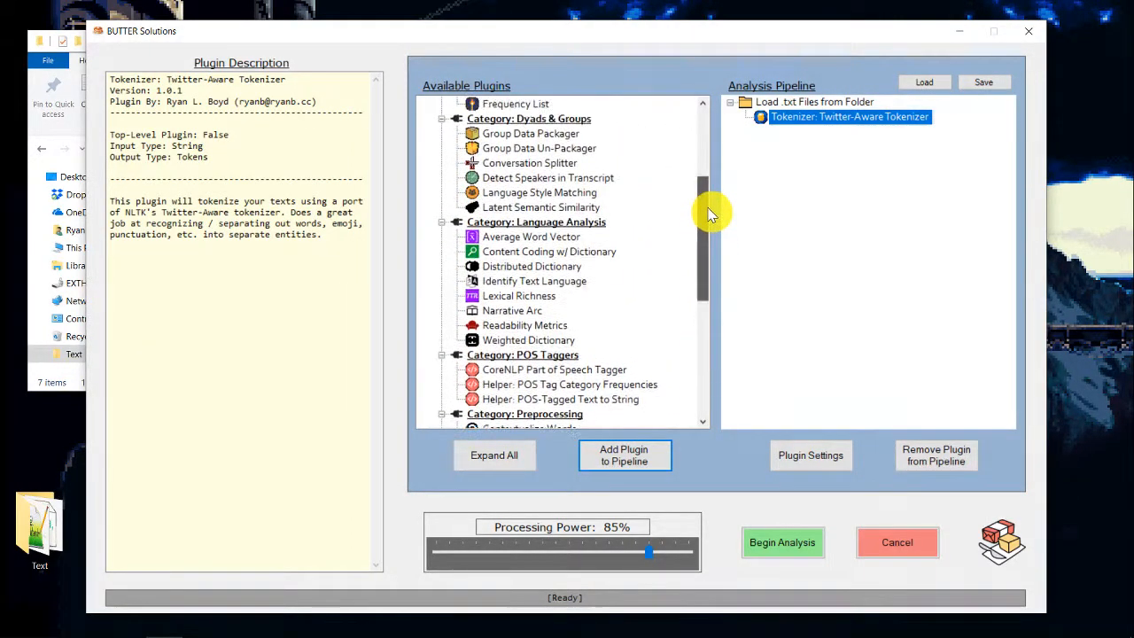
# Step: Add Distributed Dictionary beneath the tokenizer and load Word2Vec-Model.txt as its model file
pyautogui.click(552, 266)
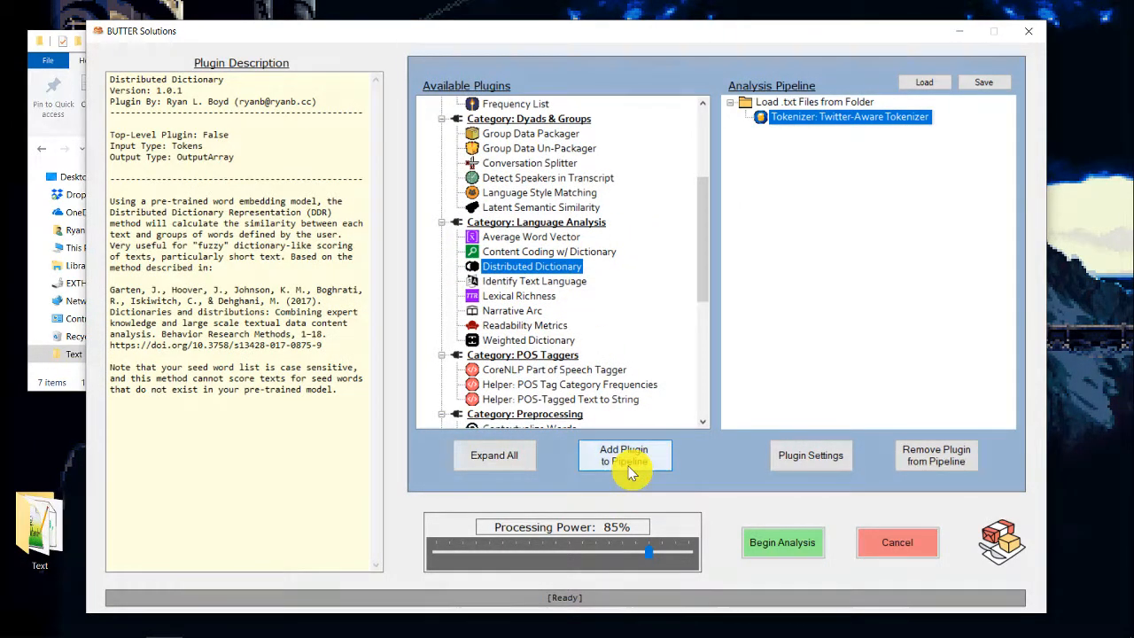
pyautogui.click(586, 459)
pyautogui.click(828, 459)
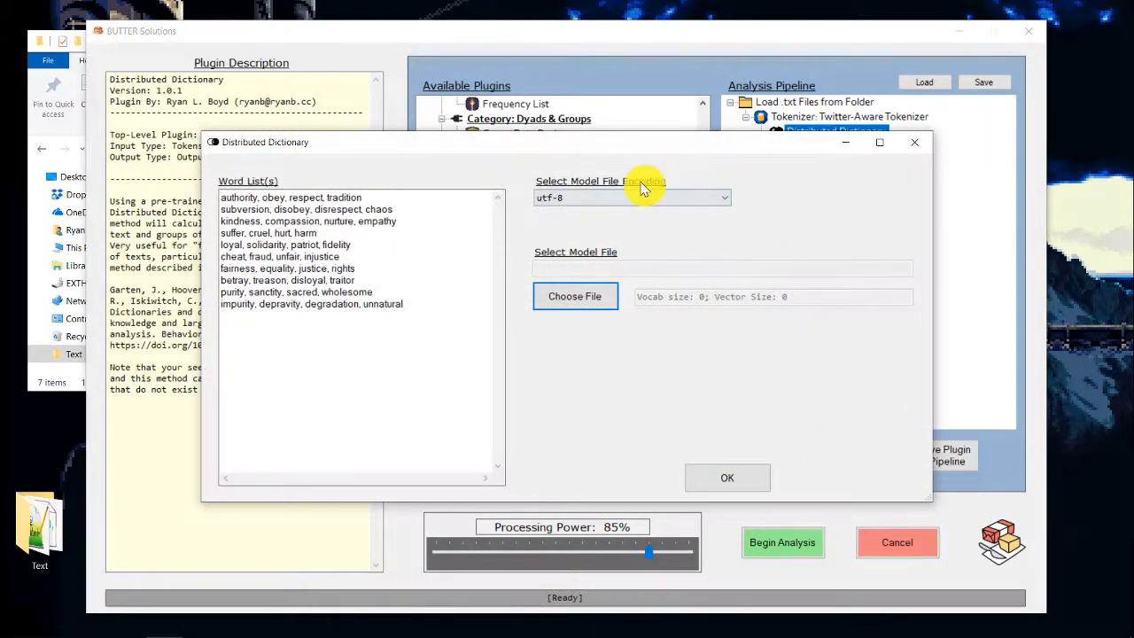
pyautogui.click(595, 296)
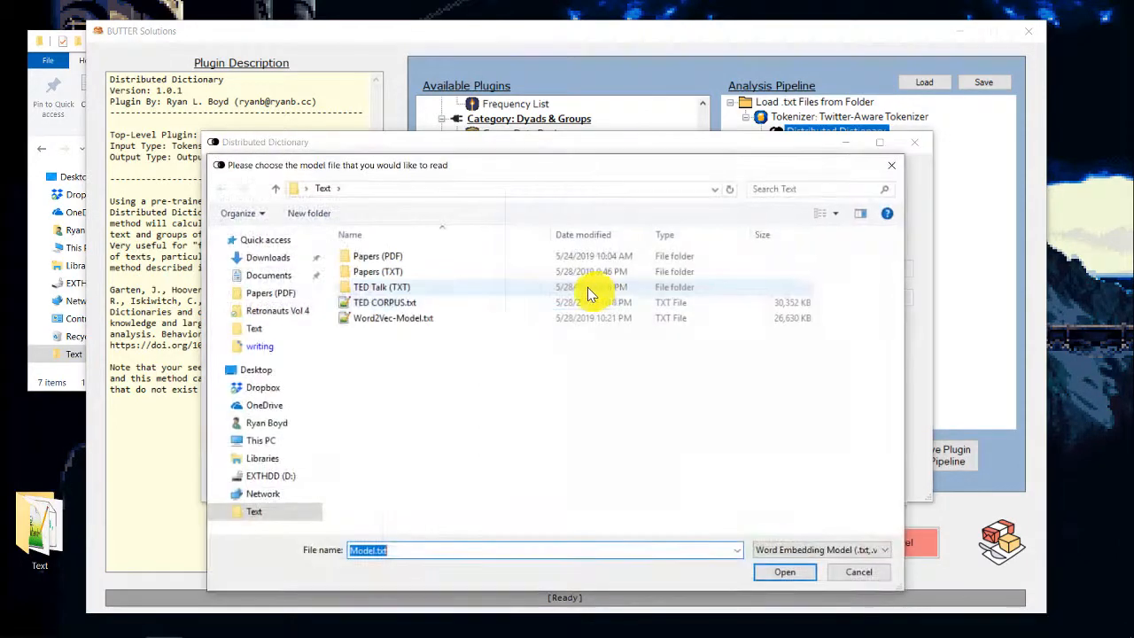
pyautogui.click(423, 319)
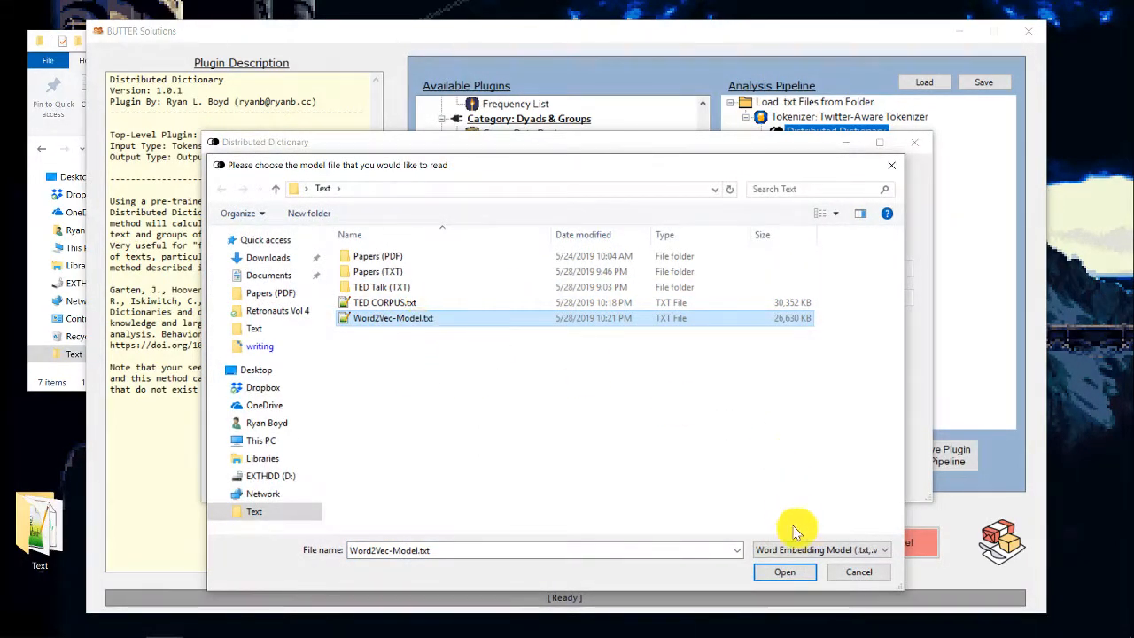
pyautogui.click(786, 572)
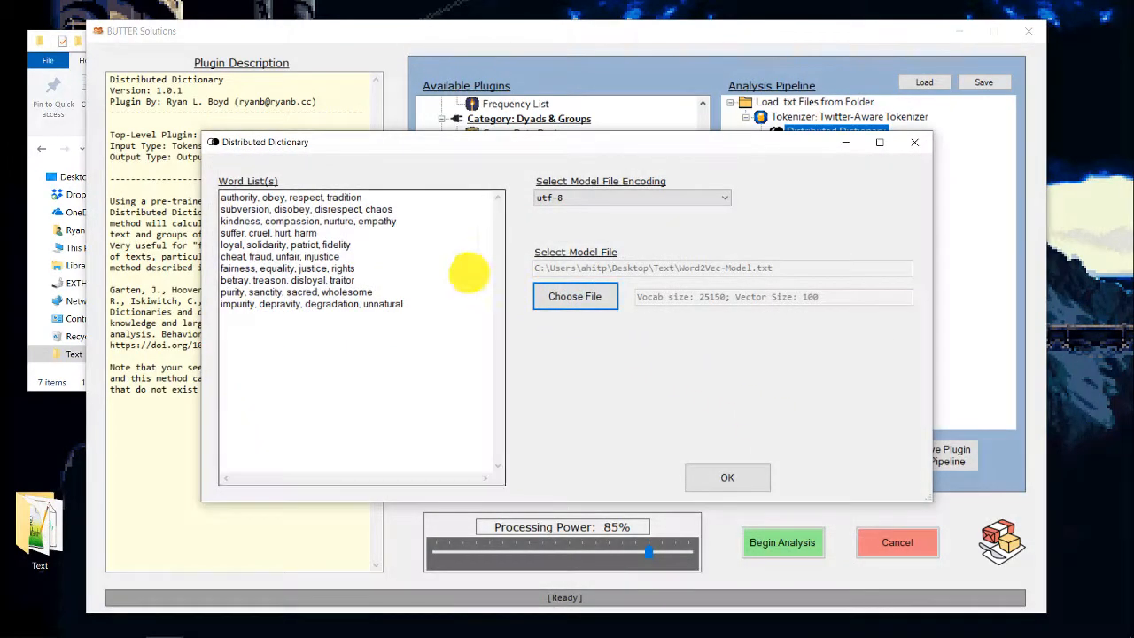
# Step: Review the default word lists and append two lines to them: "science, technology, research" and "fun, happy, terrific"
pyautogui.click(435, 297)
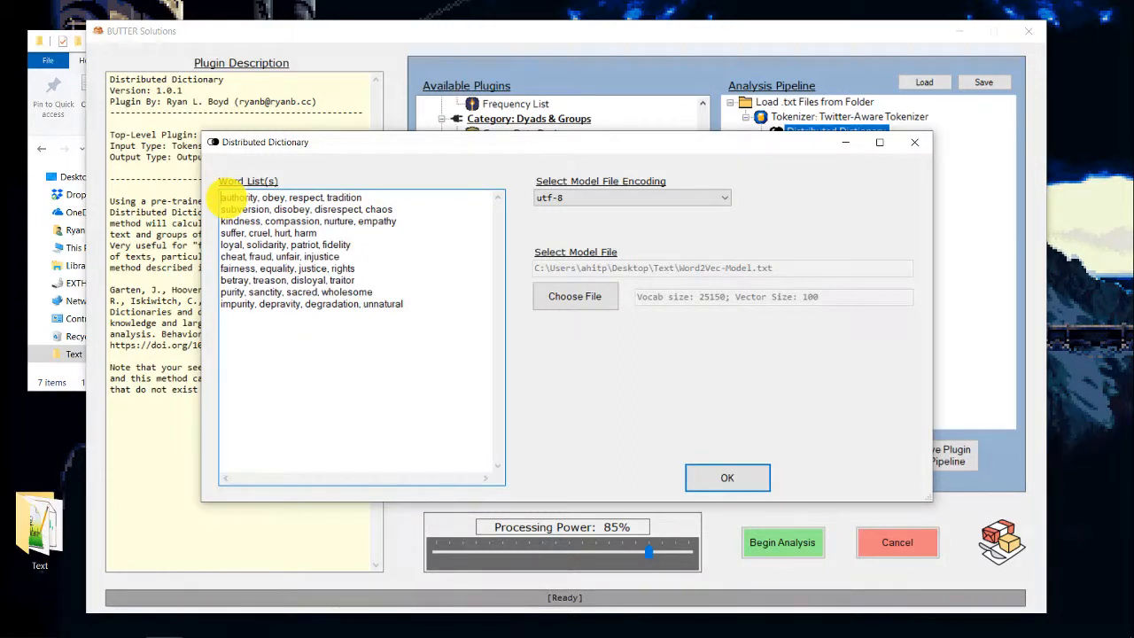
pyautogui.moveTo(224, 198)
pyautogui.mouseDown()
pyautogui.moveTo(384, 189)
pyautogui.moveTo(227, 213)
pyautogui.mouseUp()
pyautogui.moveTo(412, 227)
pyautogui.mouseDown()
pyautogui.moveTo(213, 233)
pyautogui.moveTo(408, 228)
pyautogui.mouseUp()
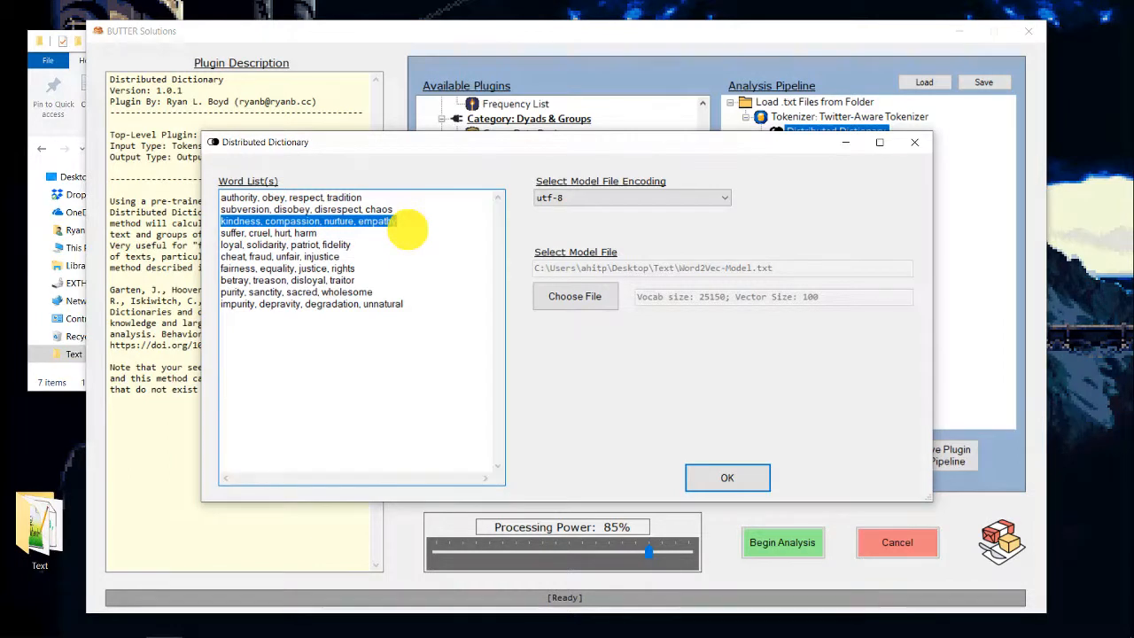
pyautogui.moveTo(380, 272); pyautogui.dragTo(214, 274)
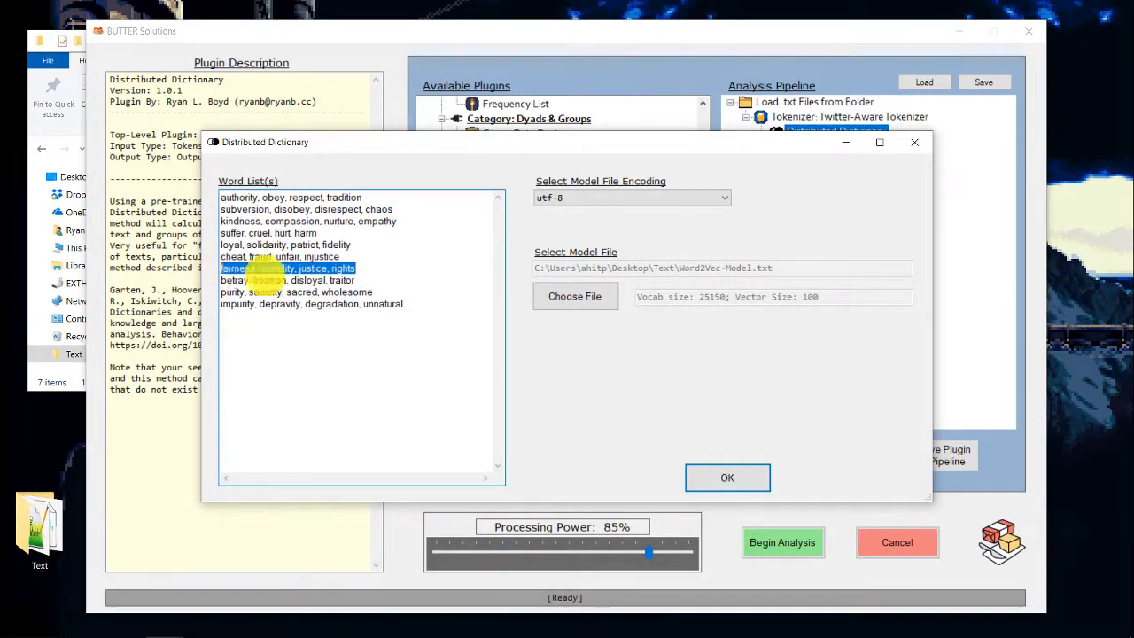
pyautogui.click(288, 275)
pyautogui.moveTo(414, 307); pyautogui.dragTo(220, 197)
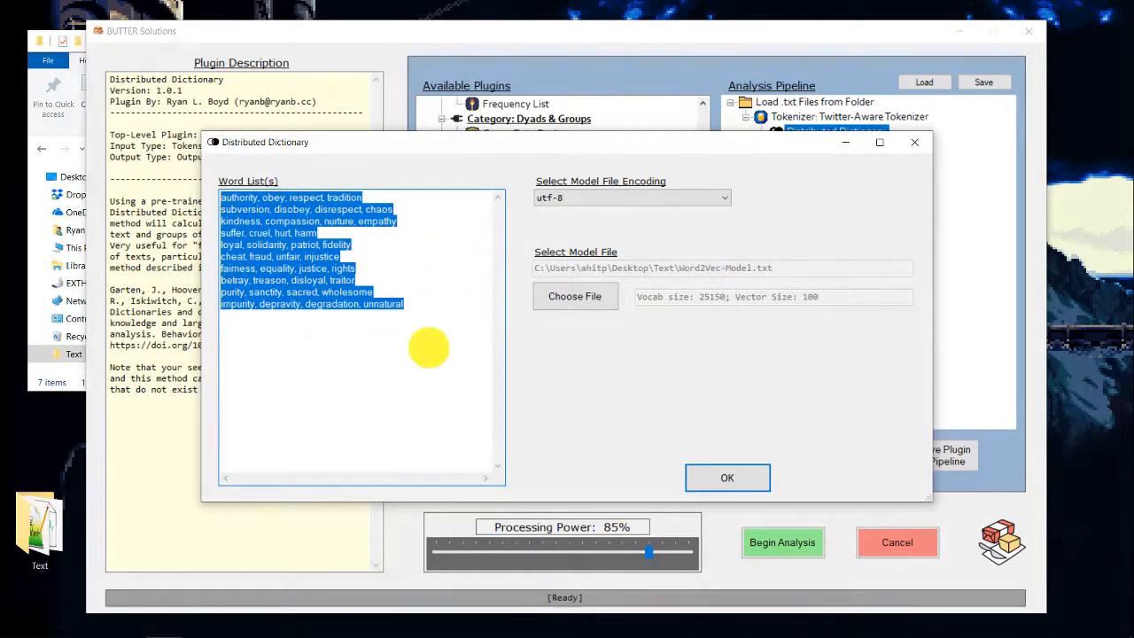
pyautogui.click(433, 310)
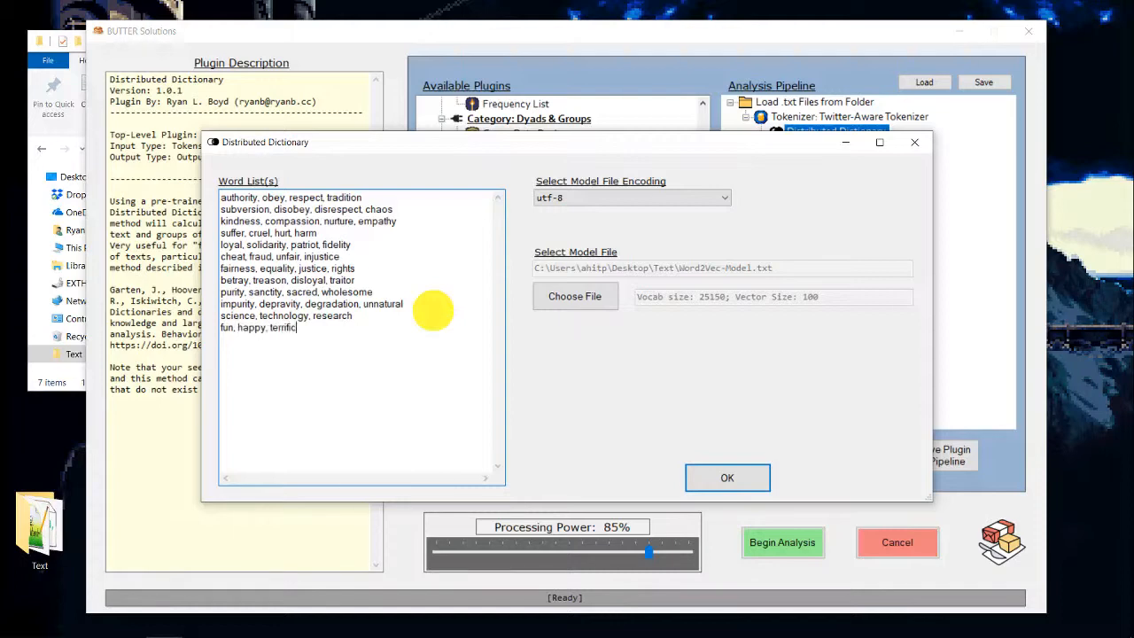
pyautogui.click(750, 474)
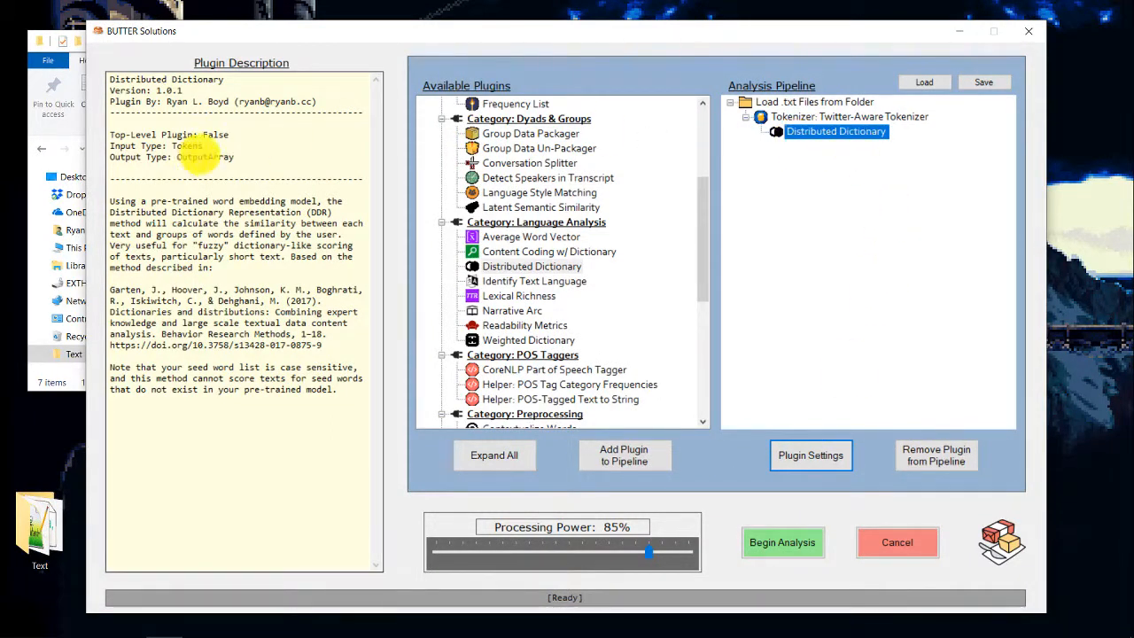
# Step: Check the output type of Distributed Dictionary and add Save Output to CSV beneath it in the pipeline
pyautogui.moveTo(177, 157); pyautogui.dragTo(253, 157)
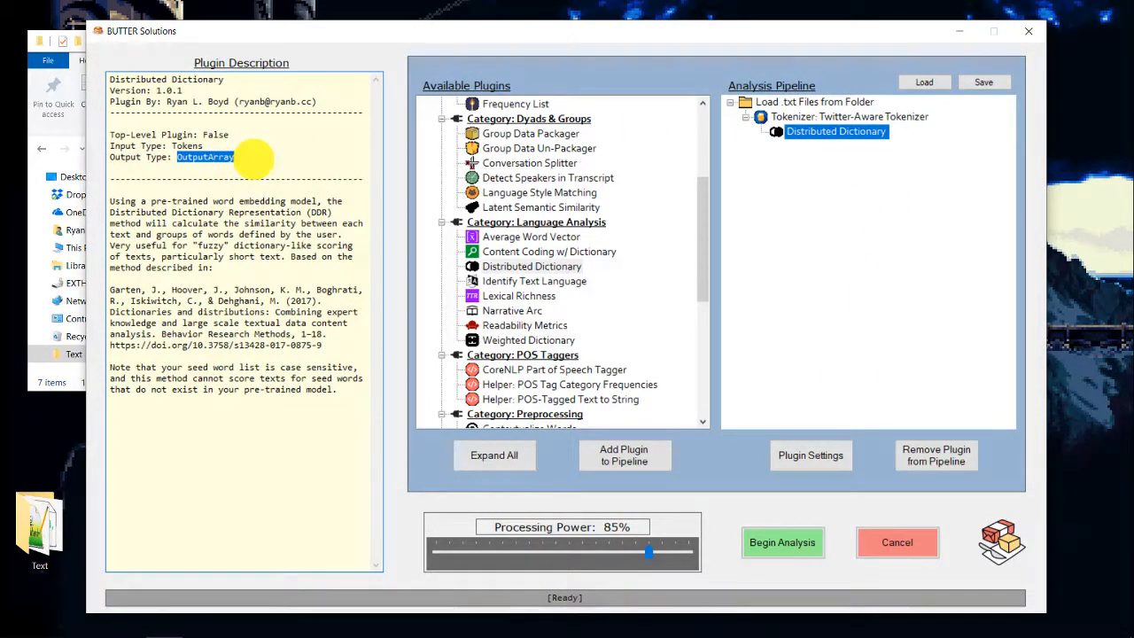
pyautogui.click(696, 233)
pyautogui.moveTo(700, 232); pyautogui.dragTo(710, 146)
pyautogui.click(536, 225)
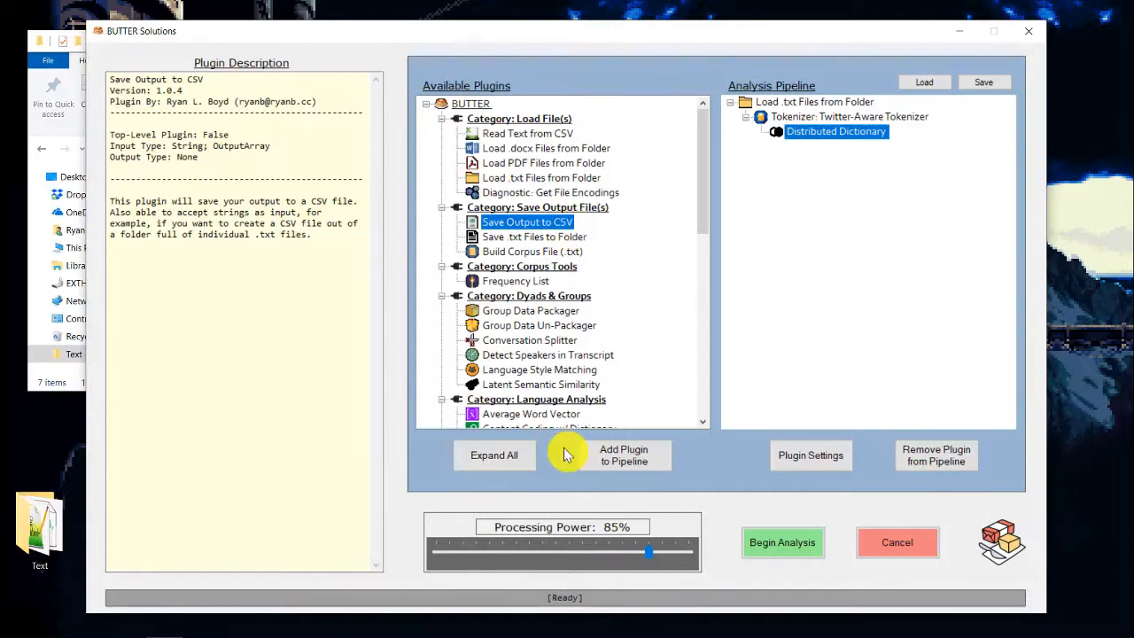
pyautogui.click(603, 458)
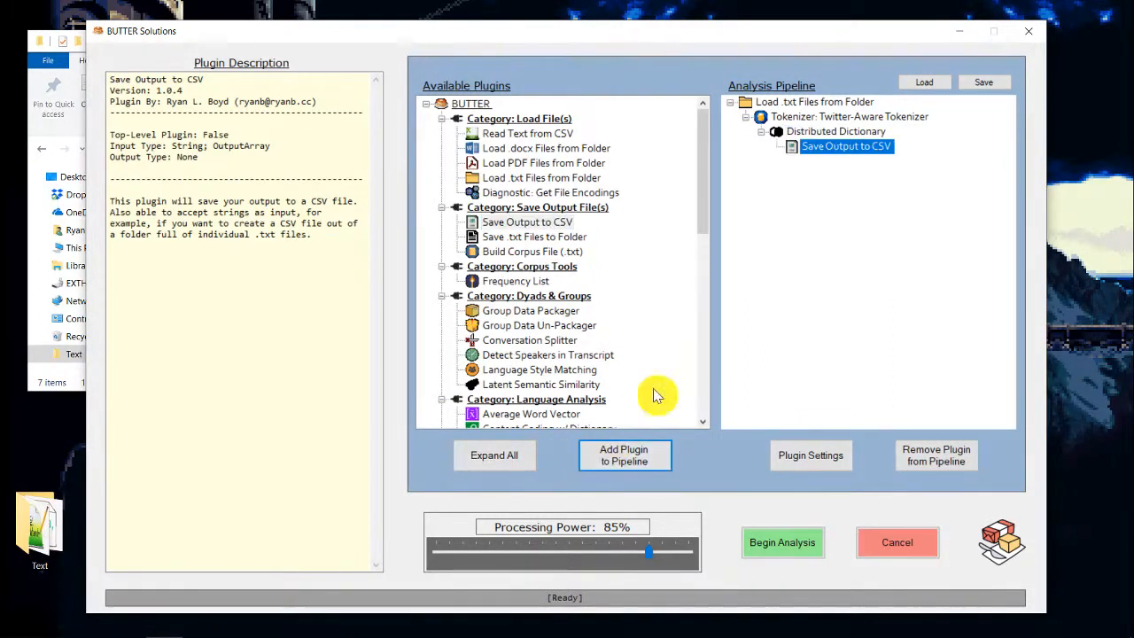
# Step: Set the CSV output file to BUTTER-CSVOutput-DDR.csv in the Text folder
pyautogui.click(813, 457)
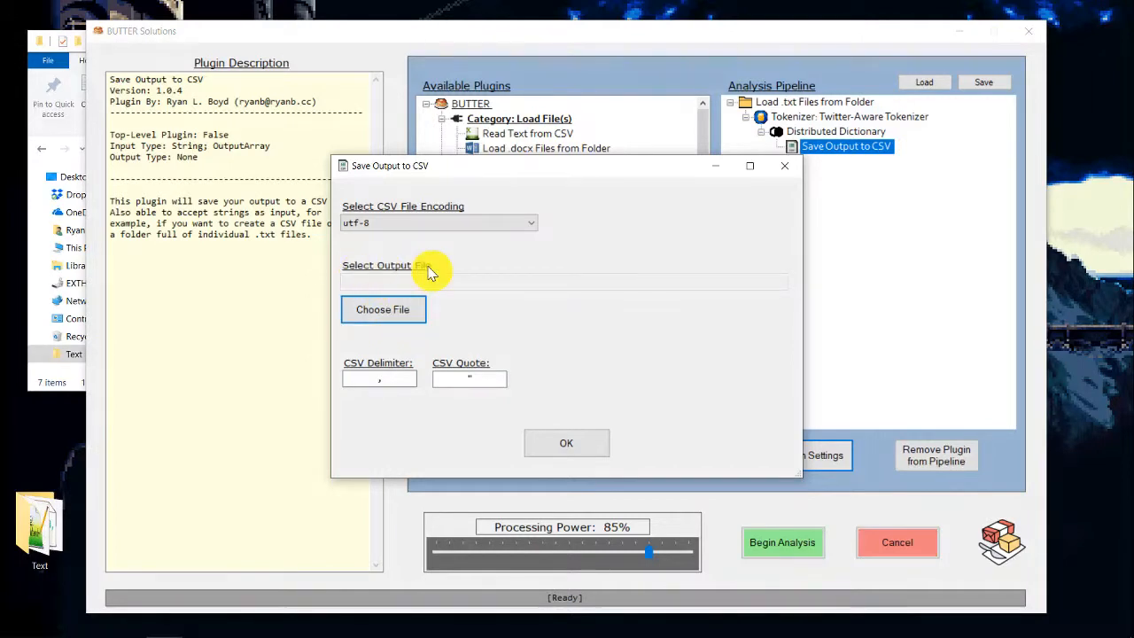
pyautogui.click(382, 321)
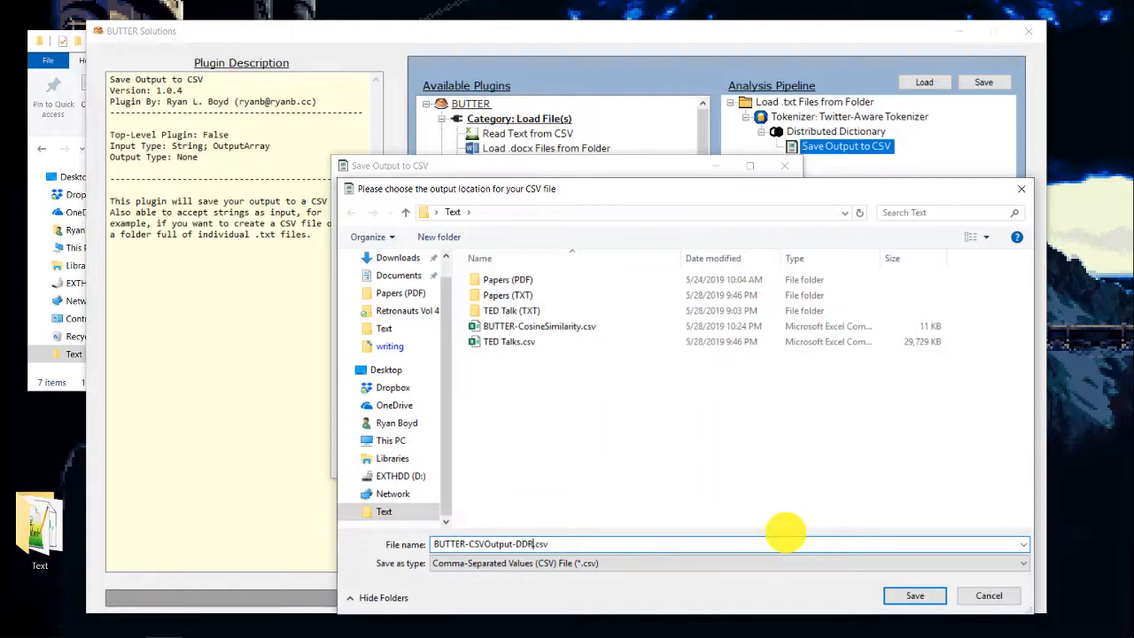
pyautogui.press('Return')
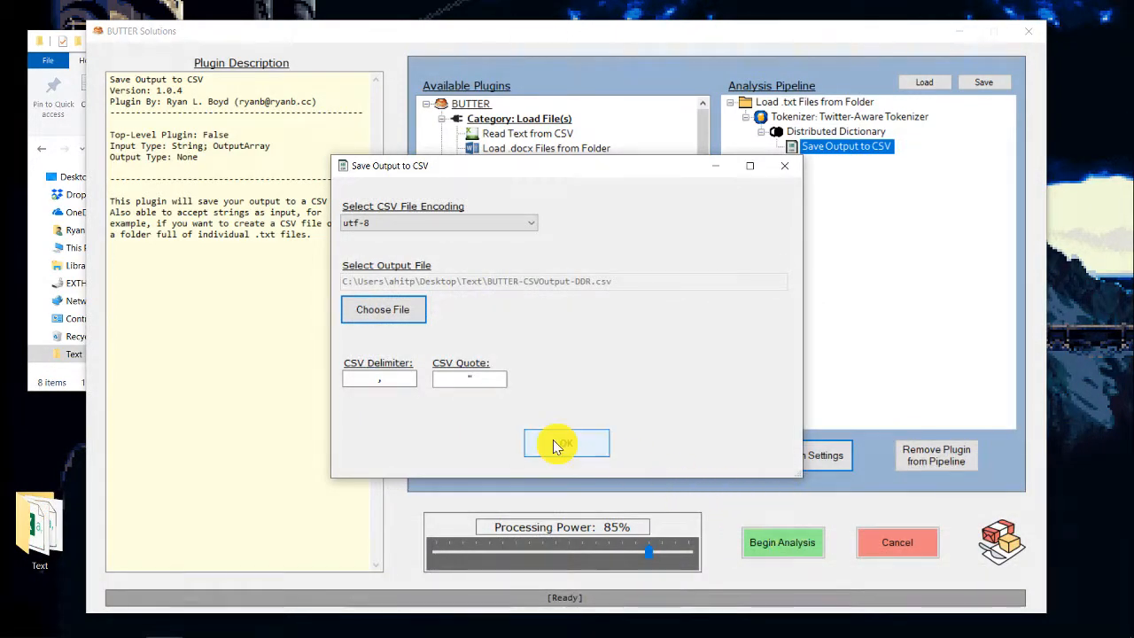
pyautogui.click(557, 444)
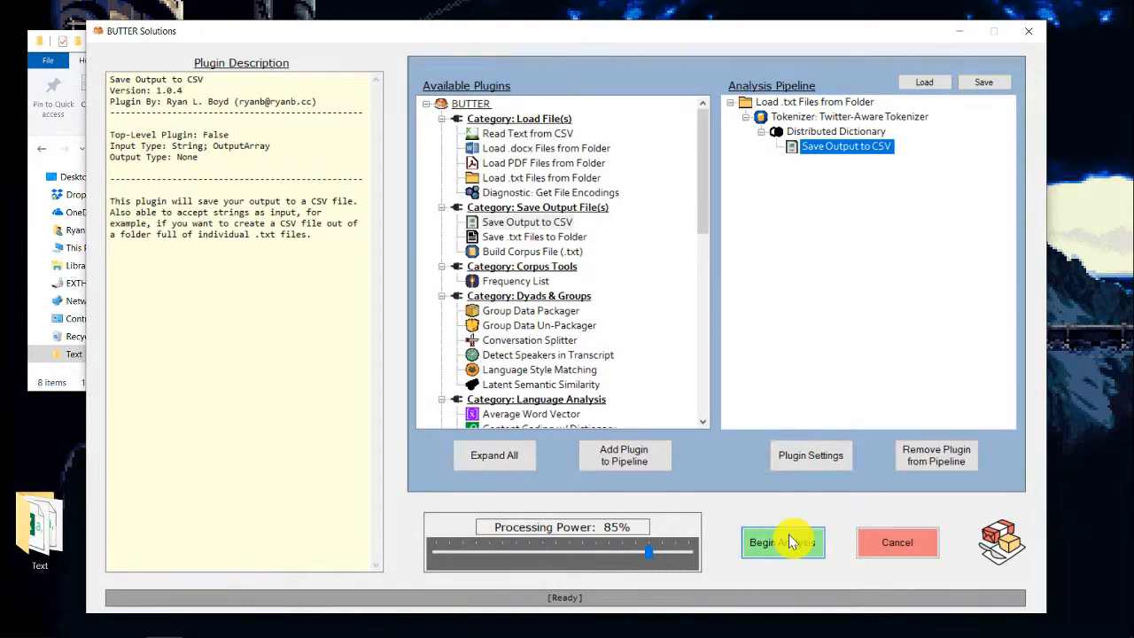
# Step: Run the analysis pipeline and cancel it partway, once BUTTER-CSVOutput-DDR.csv is in the Text folder
pyautogui.click(791, 542)
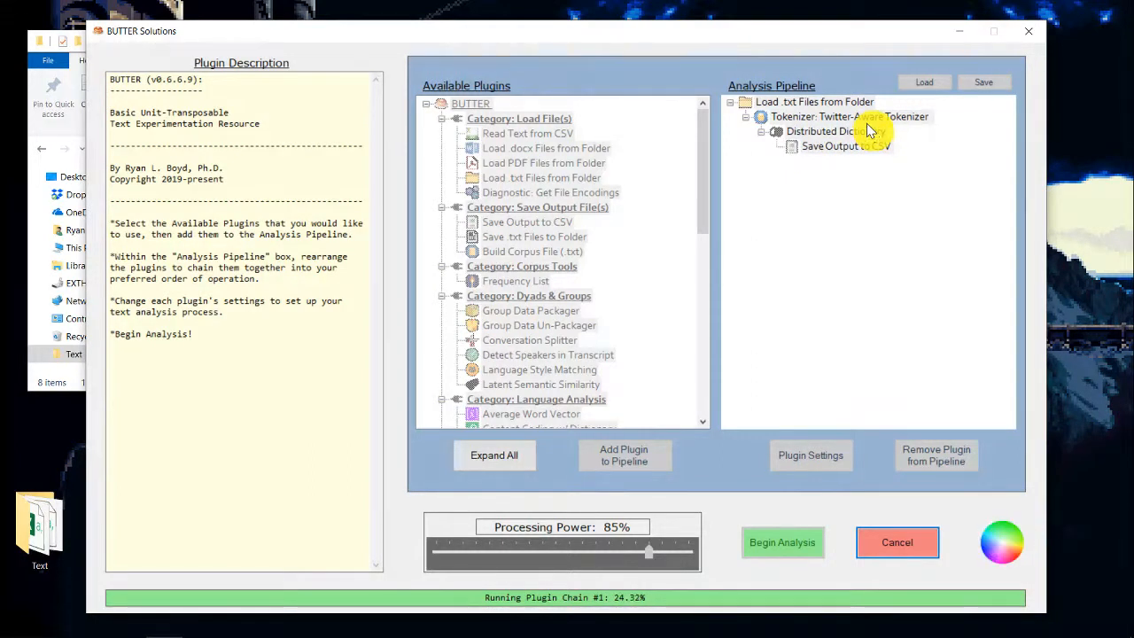
pyautogui.click(21, 105)
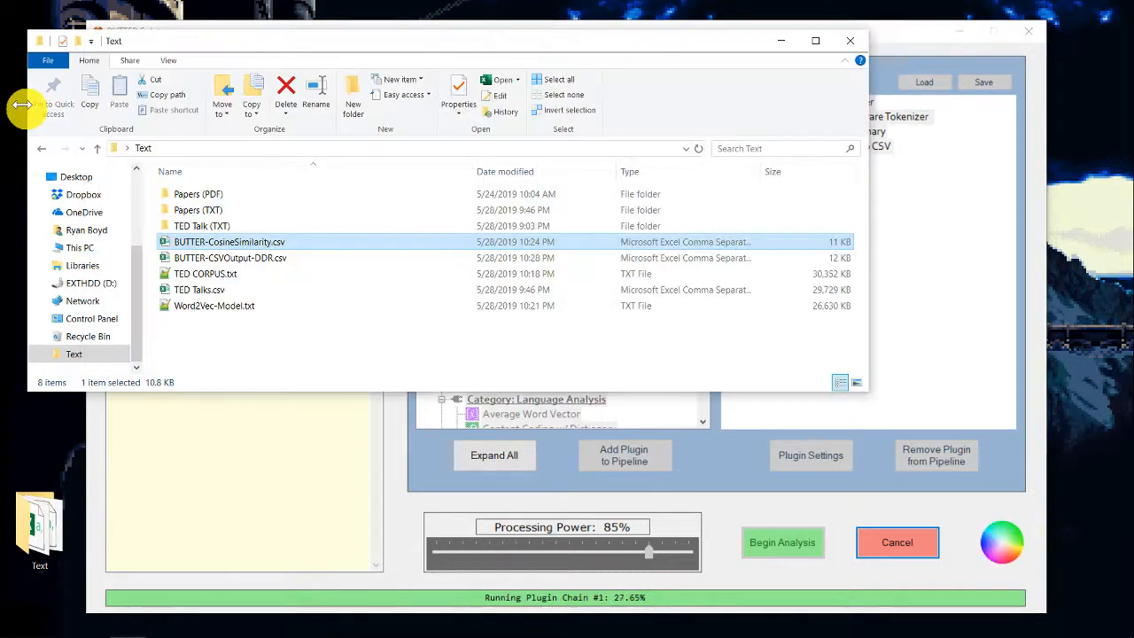
pyautogui.click(278, 258)
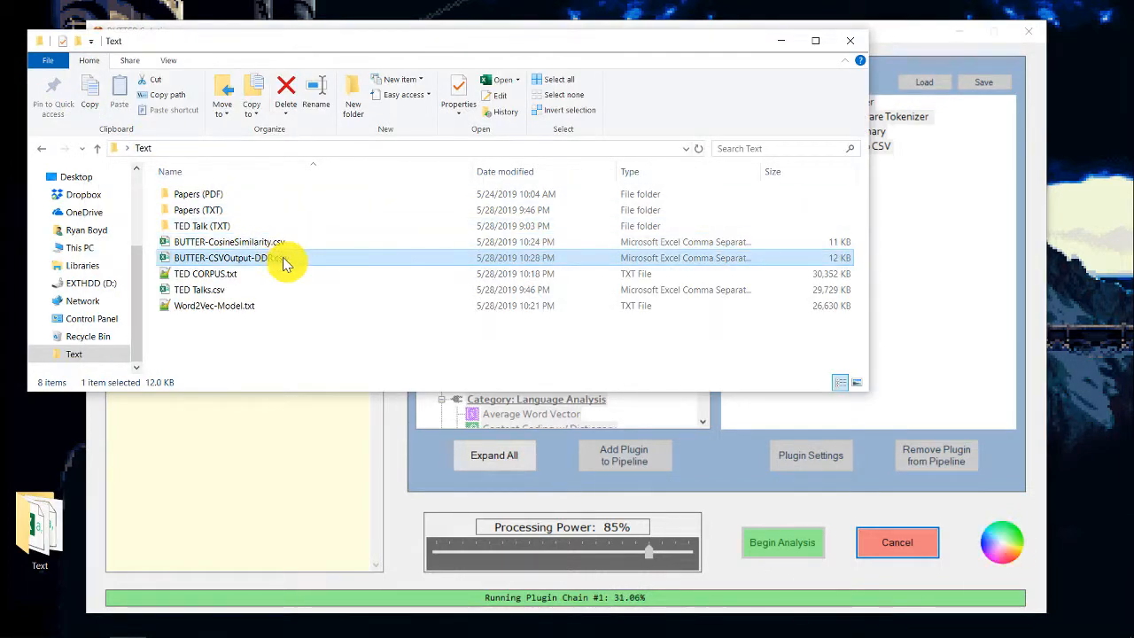
pyautogui.click(905, 547)
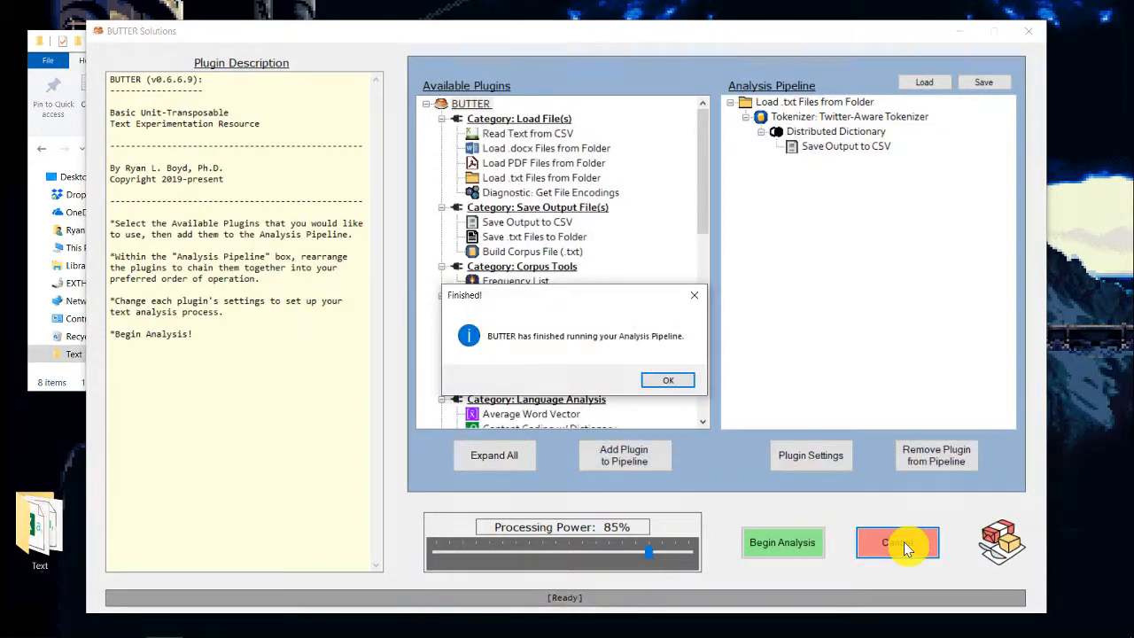
# Step: Open BUTTER-CSVOutput-DDR.csv from the Text folder in Excel and examine the first transcript's similarity scores across the word-list columns
pyautogui.click(33, 95)
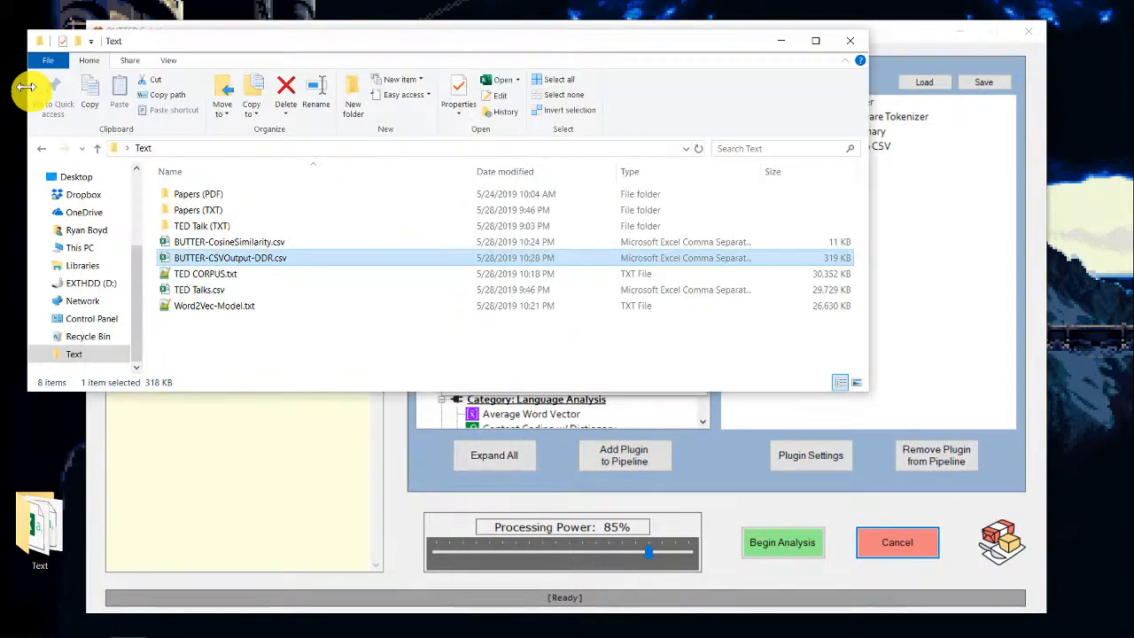
pyautogui.doubleClick(234, 259)
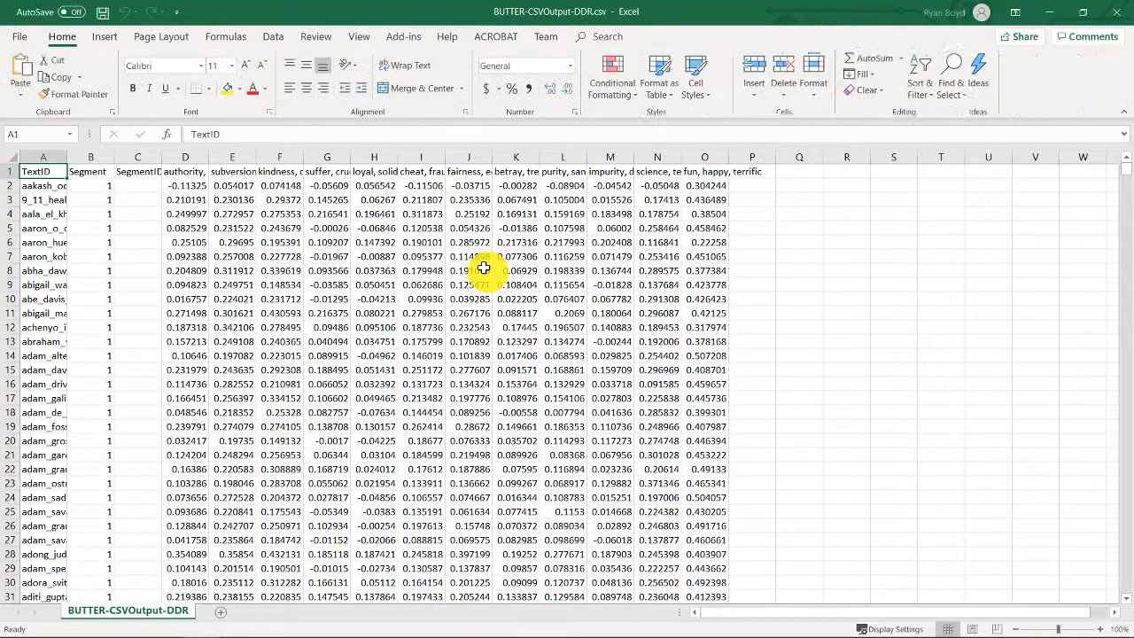
pyautogui.click(175, 184)
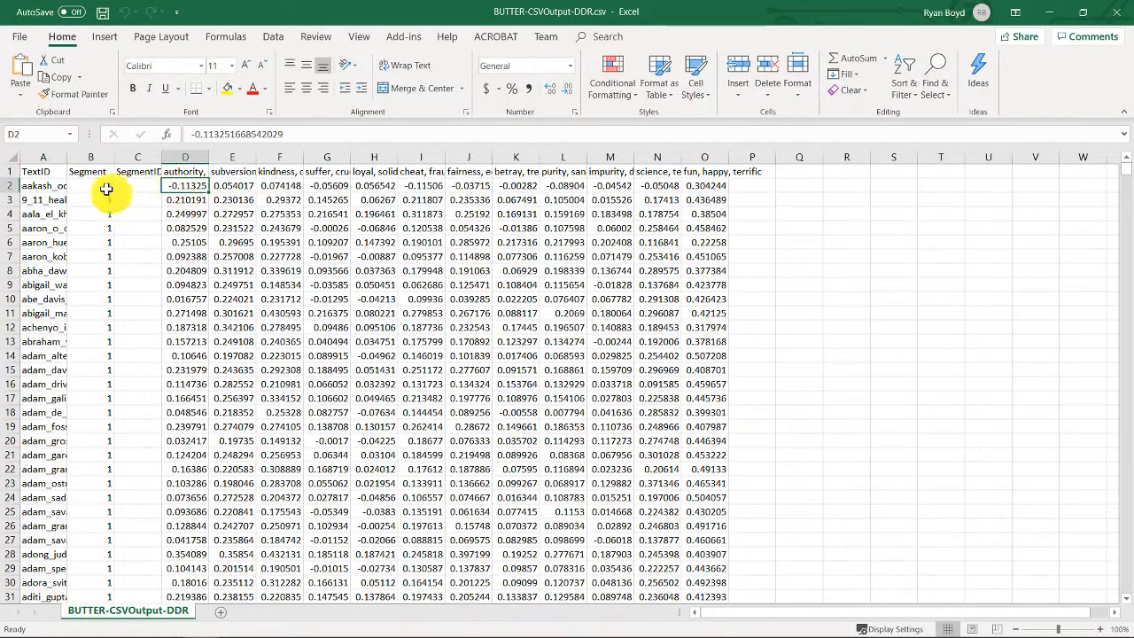
pyautogui.moveTo(176, 184); pyautogui.dragTo(709, 185)
pyautogui.click(709, 185)
pyautogui.click(658, 194)
pyautogui.click(610, 184)
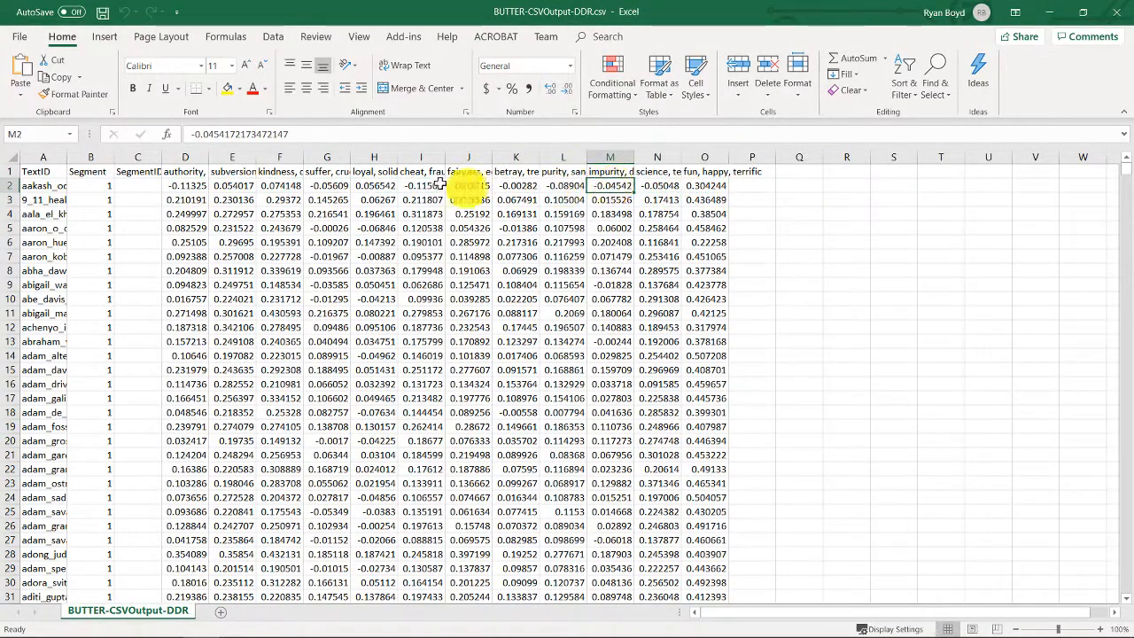
pyautogui.click(192, 183)
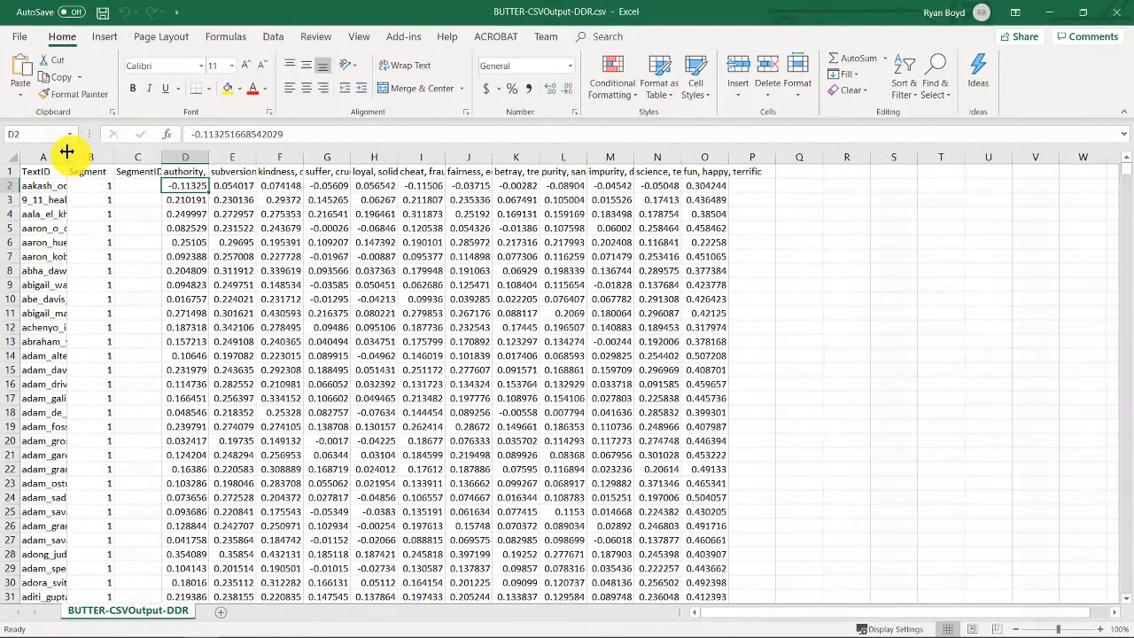
# Step: Widen the TextID column and check the full word lists in the authority, subversion, fun and science column headers
pyautogui.moveTo(67, 157); pyautogui.dragTo(246, 149)
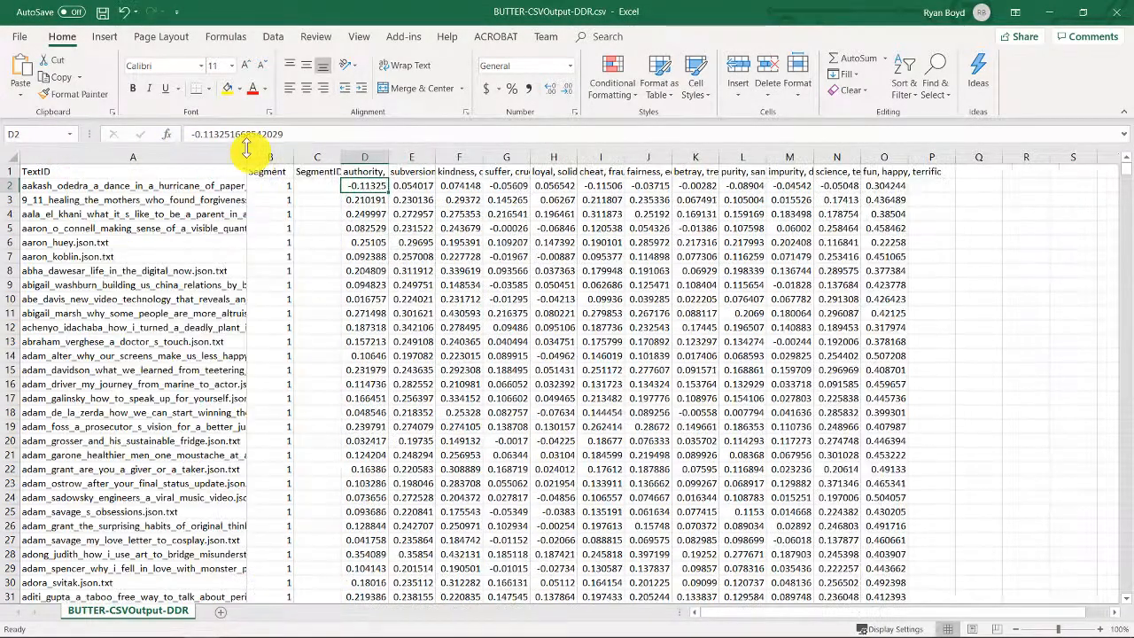
pyautogui.click(366, 172)
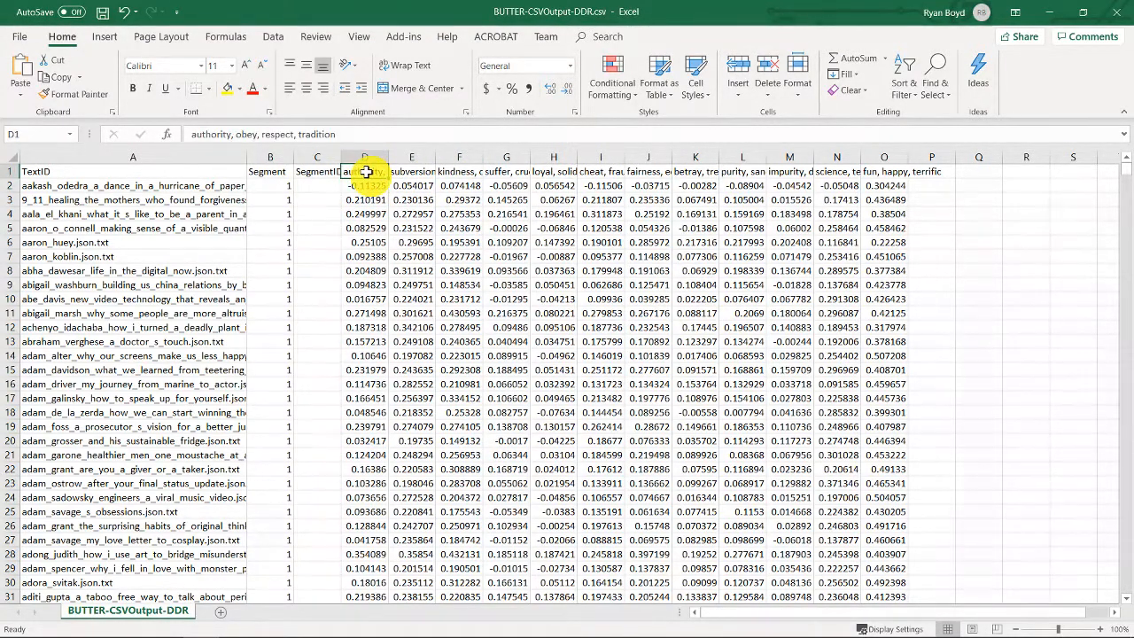
pyautogui.click(405, 172)
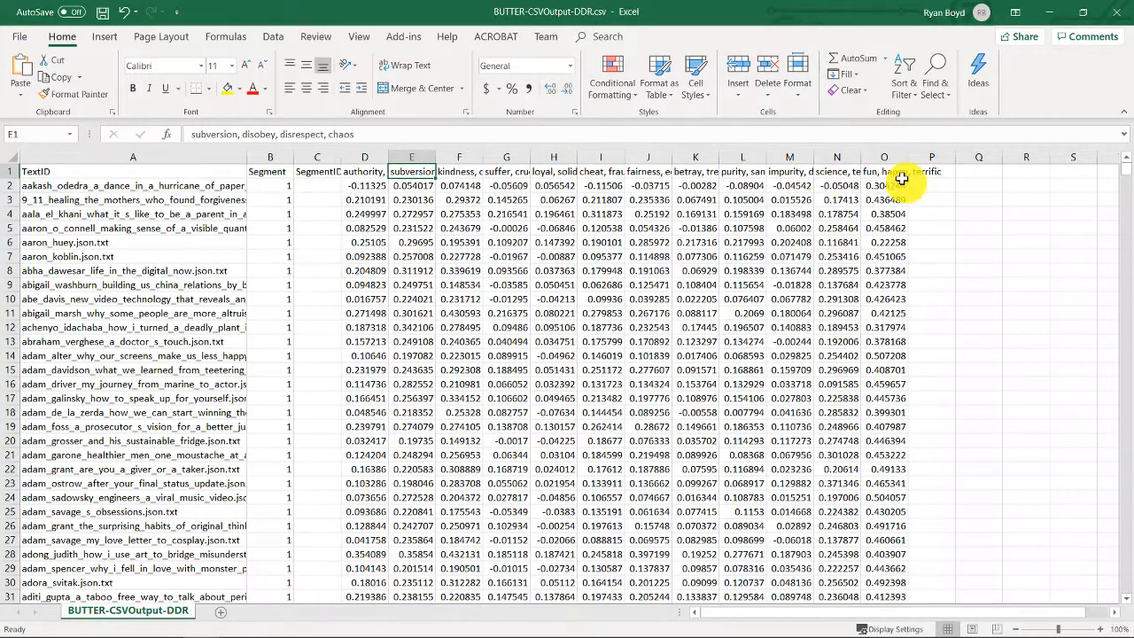
pyautogui.click(875, 172)
pyautogui.click(837, 172)
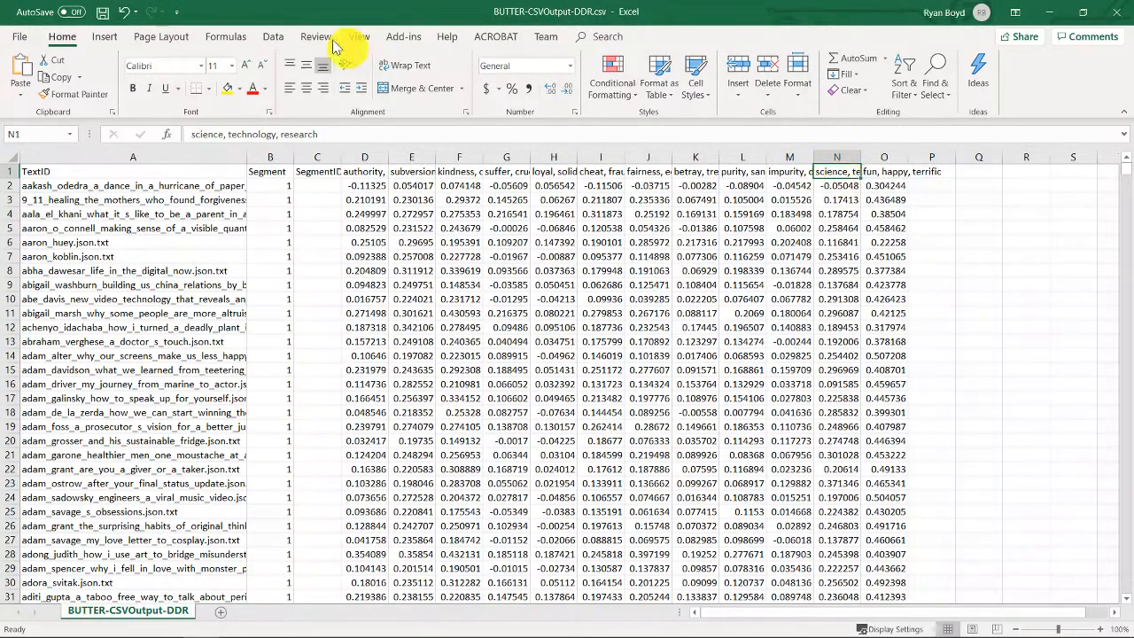
# Step: Sort the transcripts by the science, technology, research scores in descending order and widen the TextID column to fit the titles
pyautogui.click(271, 40)
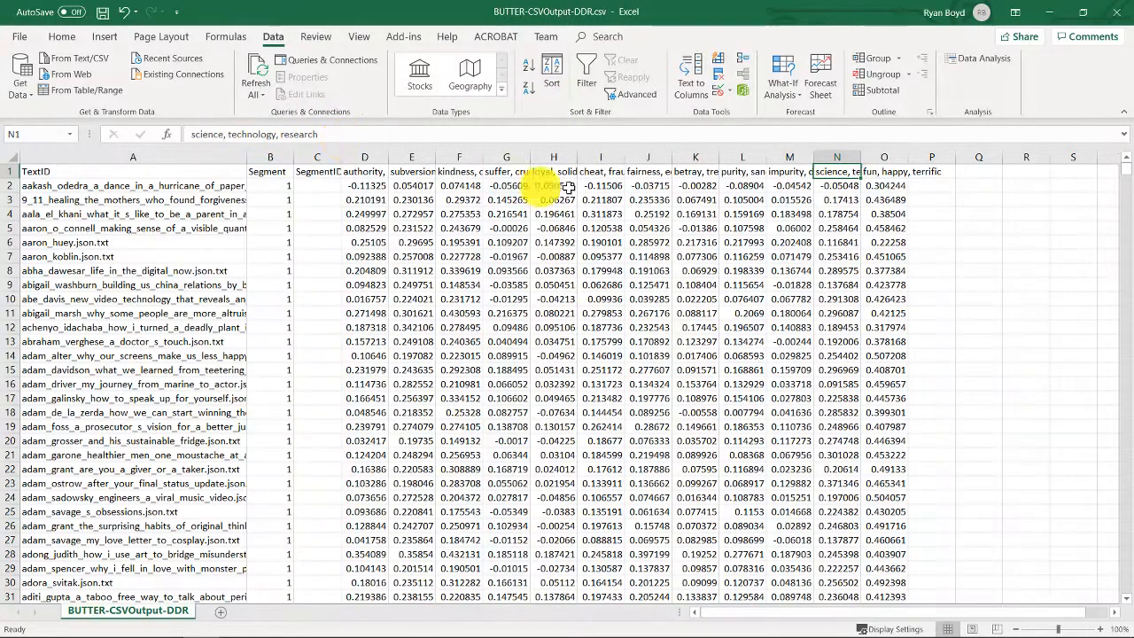
pyautogui.click(853, 185)
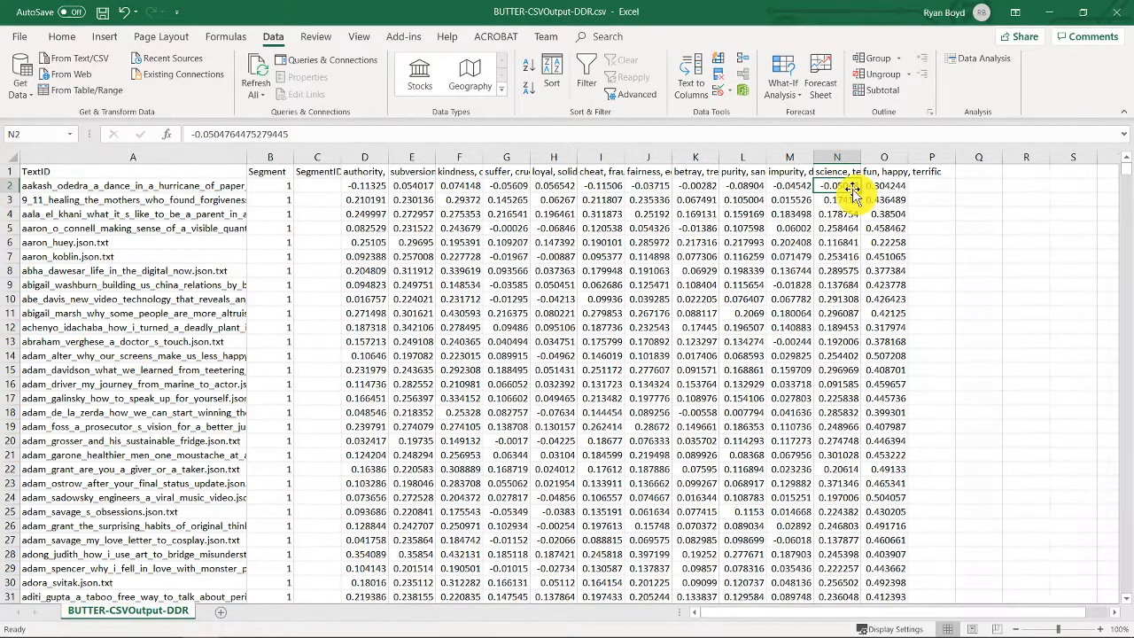
pyautogui.click(529, 88)
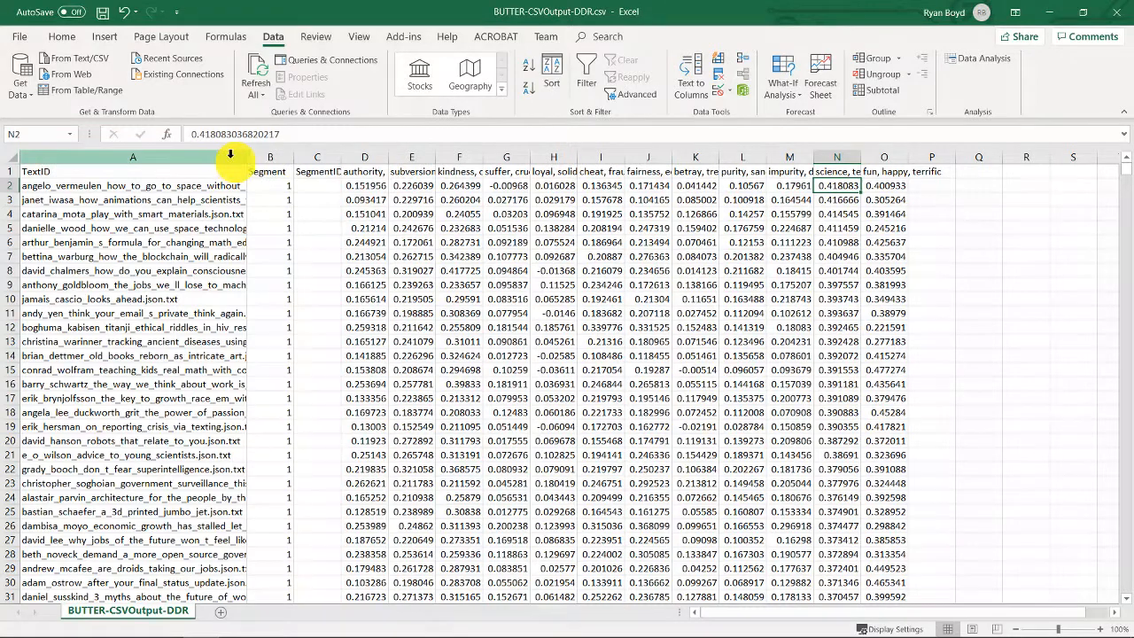
pyautogui.moveTo(247, 157); pyautogui.dragTo(392, 160)
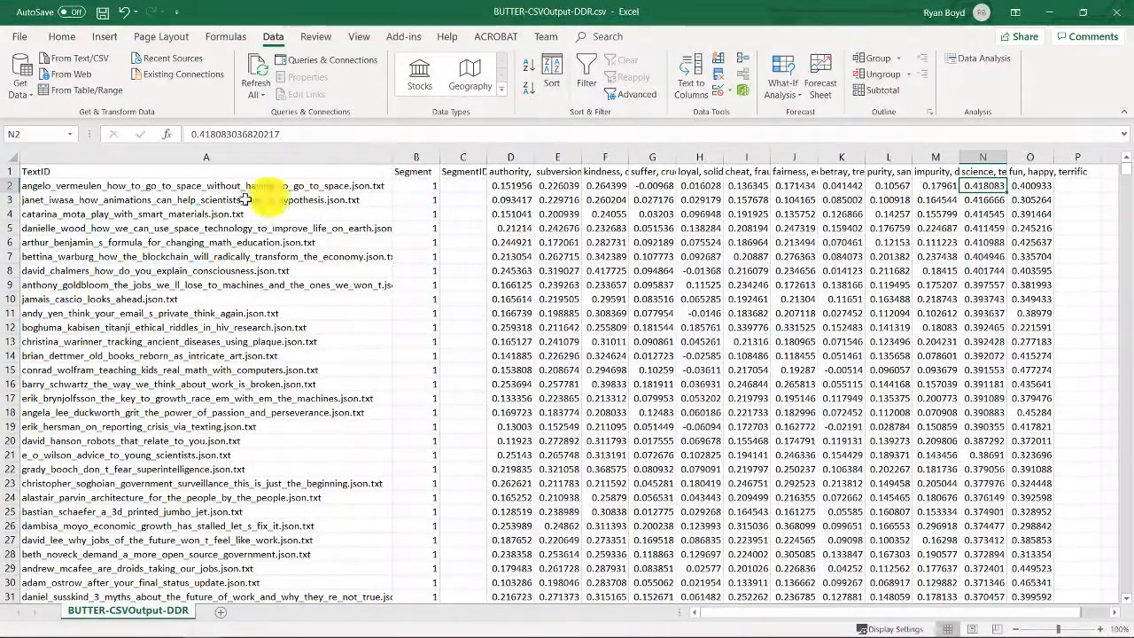
# Step: Examine the titles of the transcripts ranked highest for science, technology, research
pyautogui.click(206, 186)
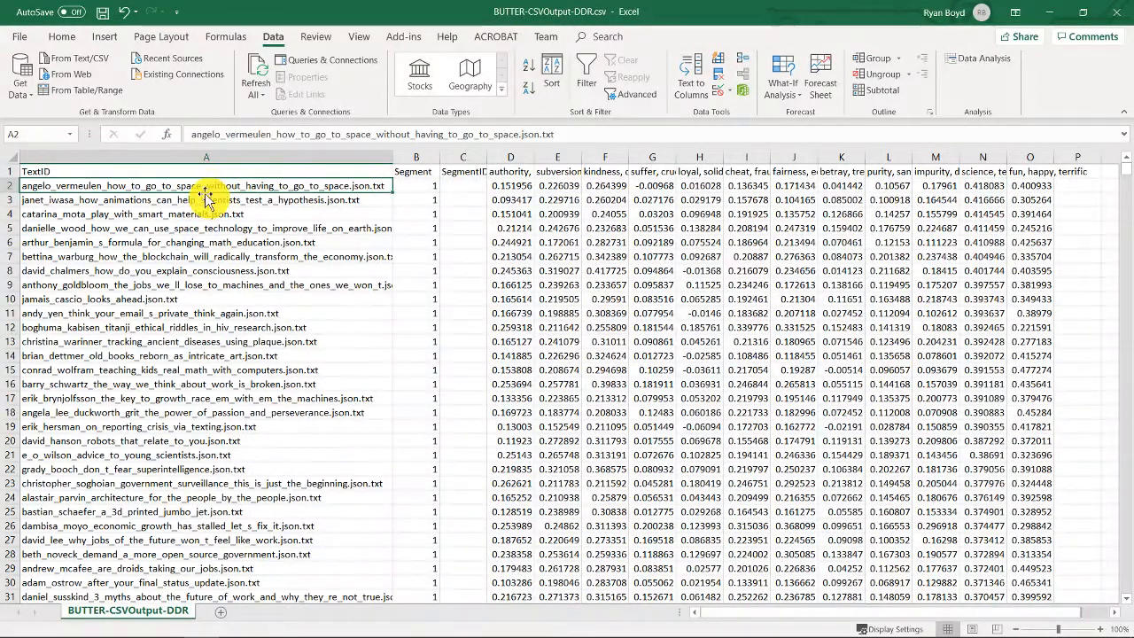
pyautogui.click(198, 256)
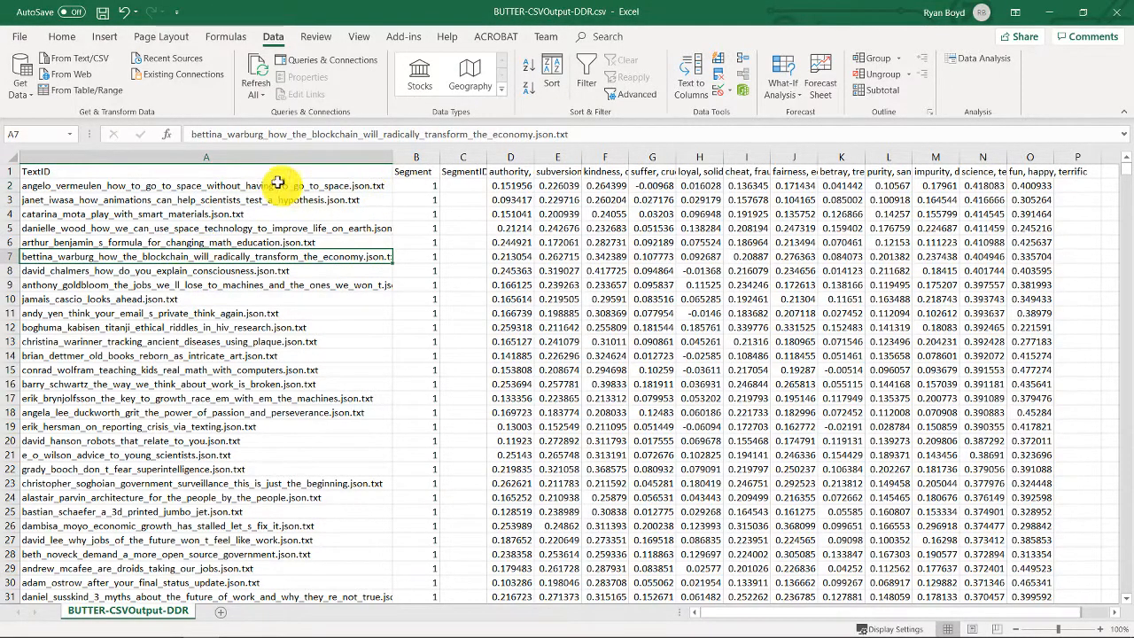
pyautogui.moveTo(274, 185); pyautogui.dragTo(269, 225)
pyautogui.keyDown('ctrl'); pyautogui.scroll(4, 270, 225); pyautogui.keyUp('ctrl')
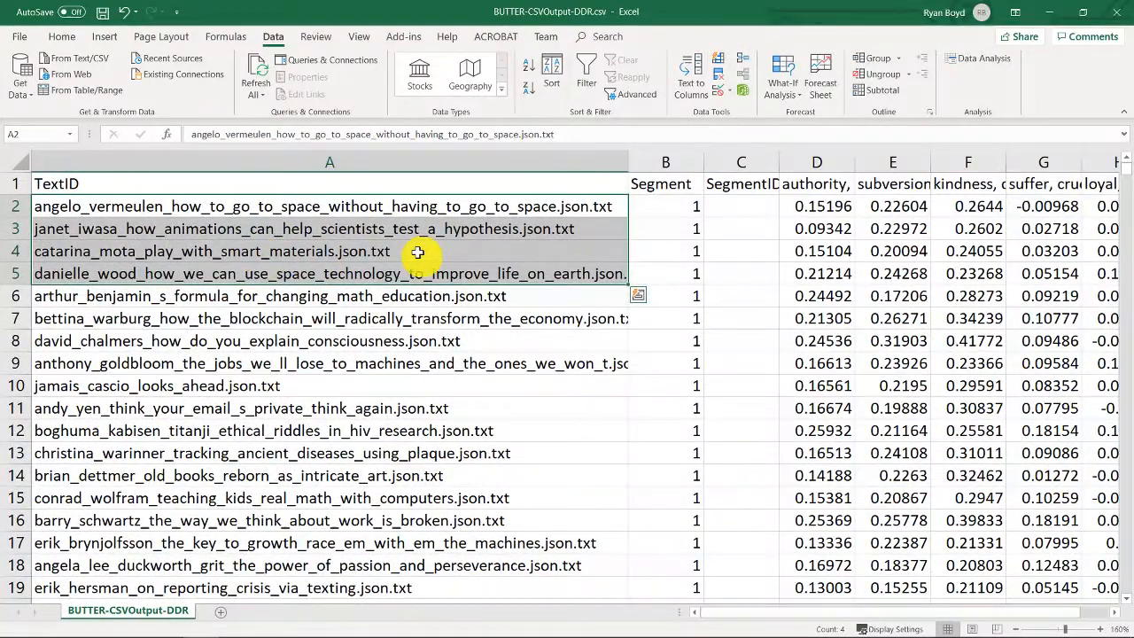
pyautogui.click(390, 205)
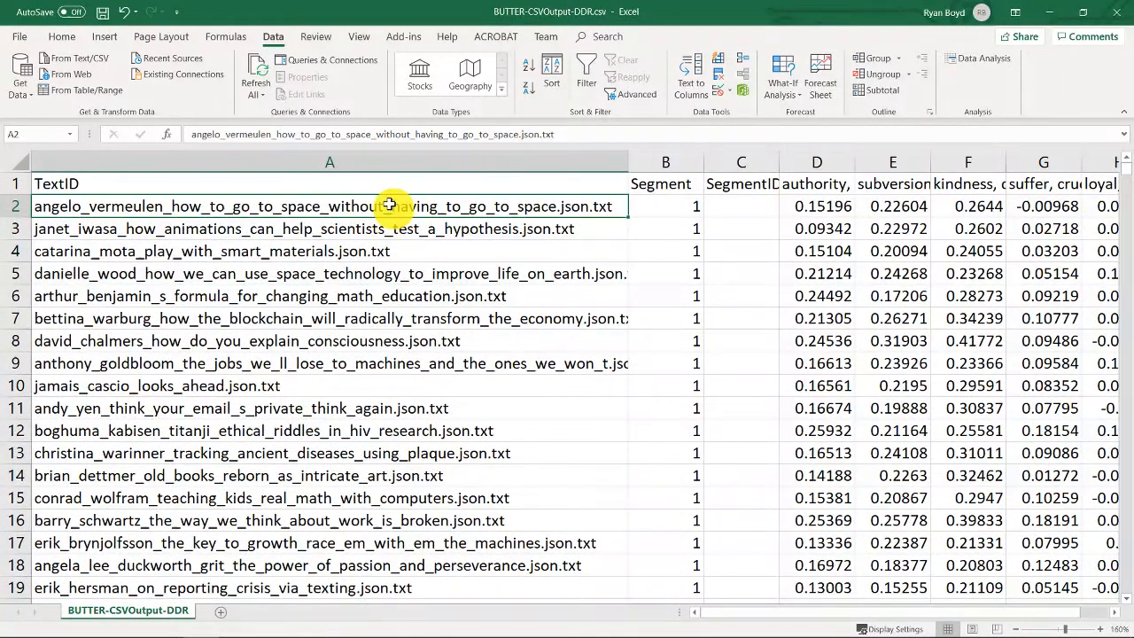
pyautogui.click(367, 227)
pyautogui.click(328, 250)
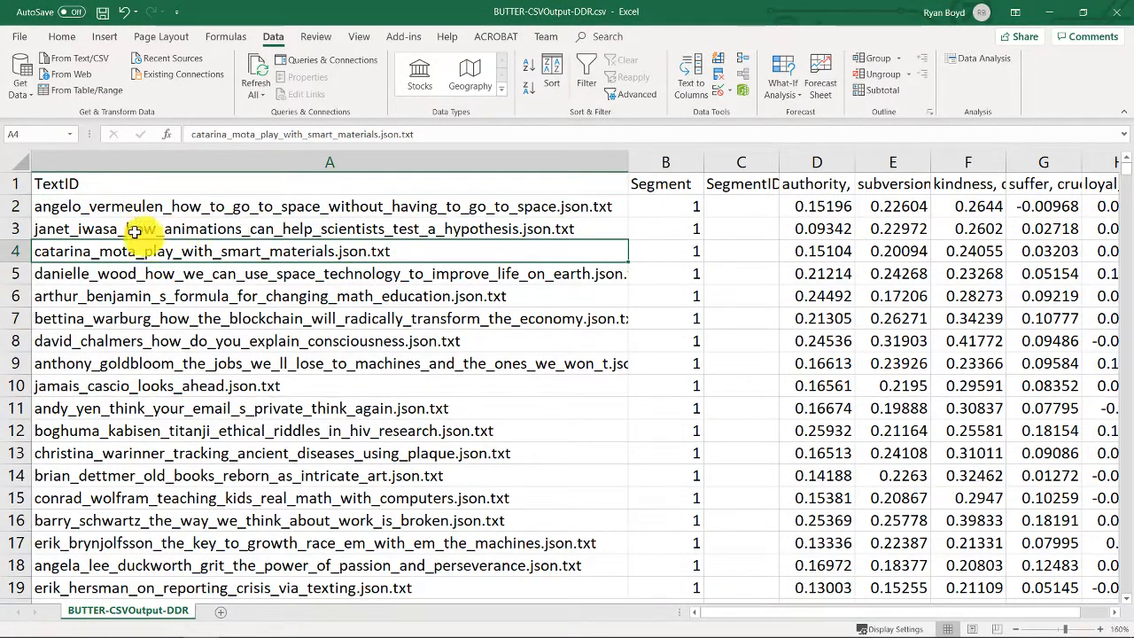
pyautogui.click(387, 225)
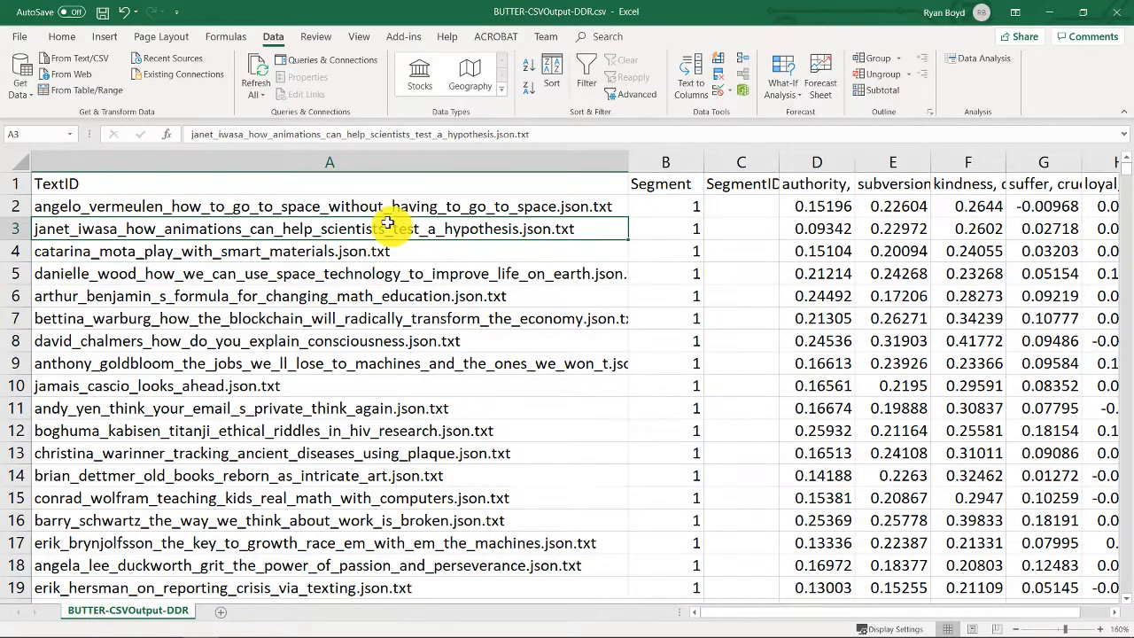
pyautogui.click(251, 337)
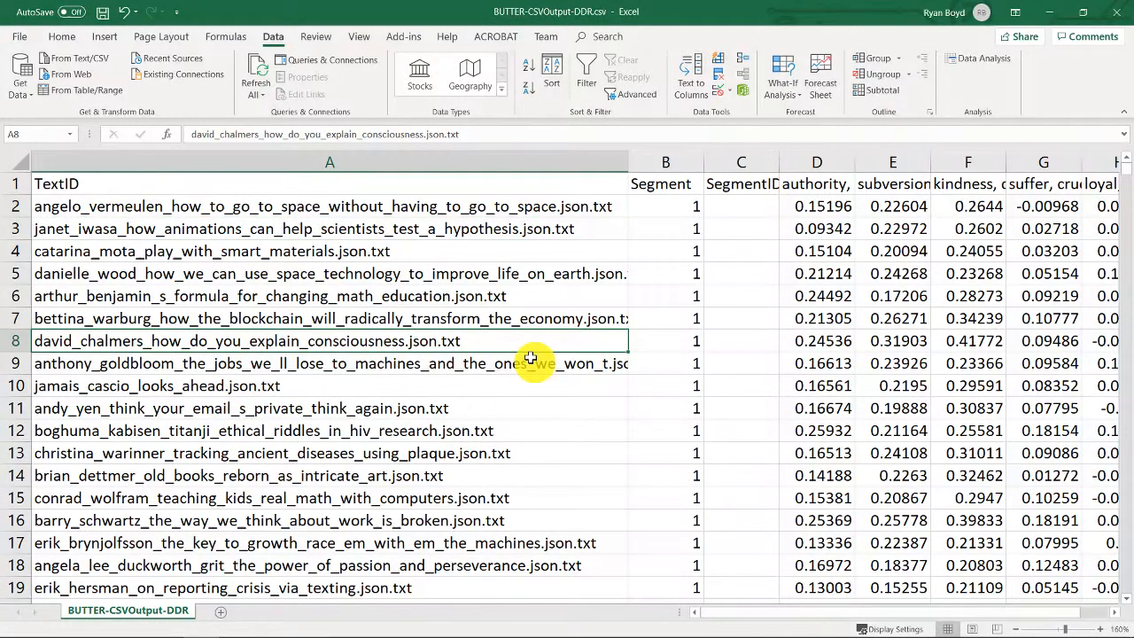
# Step: Examine the transcript titles from the end of the science-sorted list up to about row 860
pyautogui.moveTo(1126, 168); pyautogui.dragTo(1124, 585)
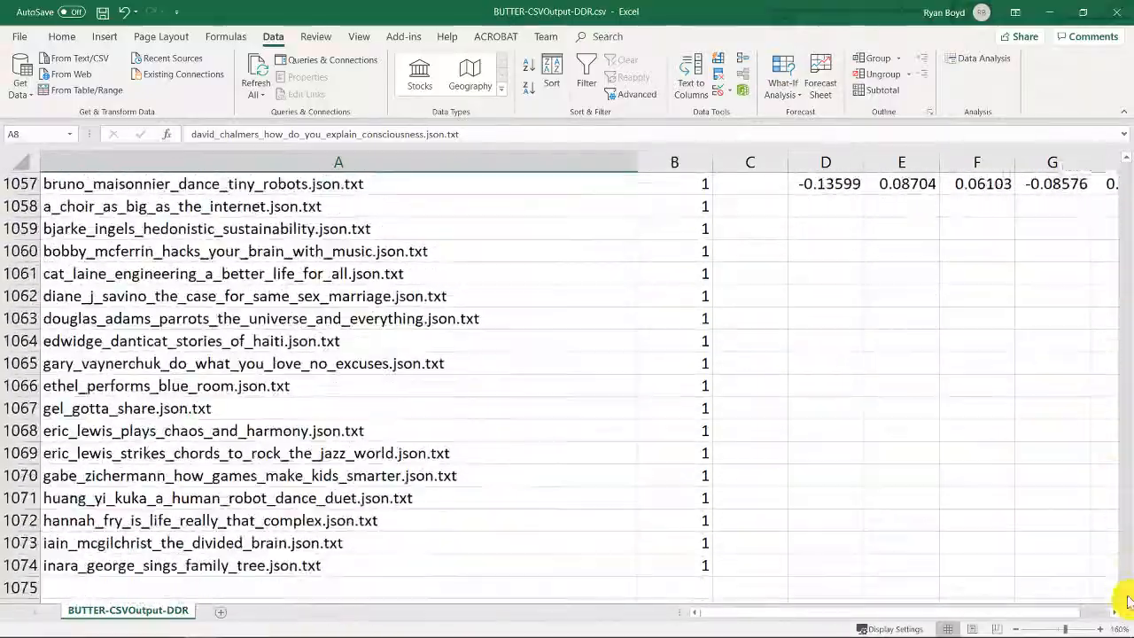
pyautogui.click(233, 564)
pyautogui.scroll(20, 645, 316)
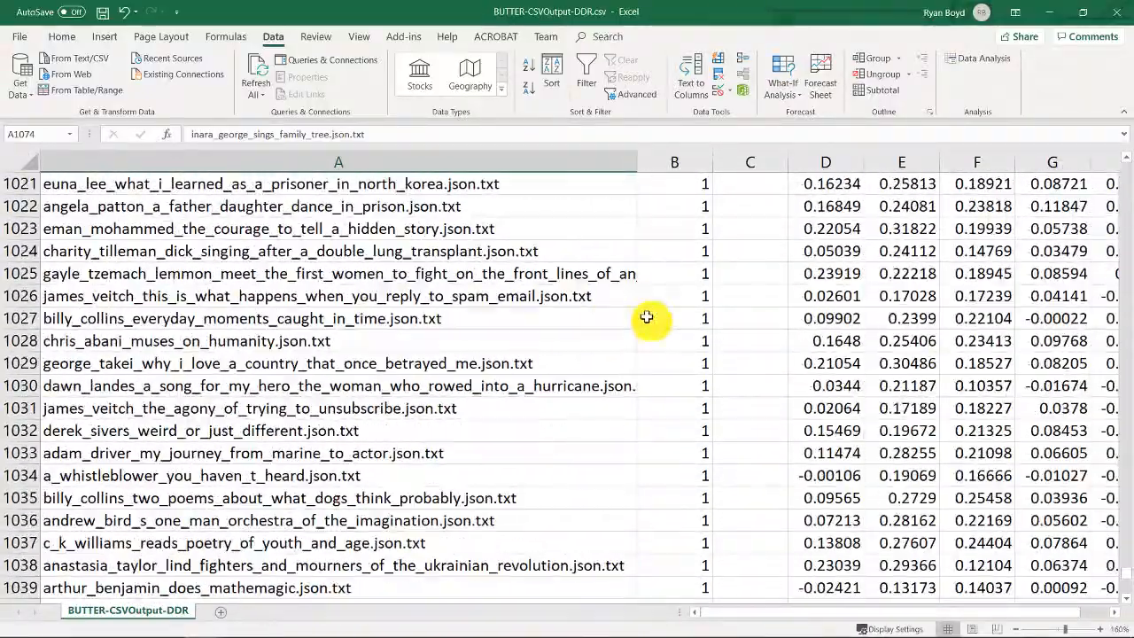
pyautogui.scroll(20, 647, 316)
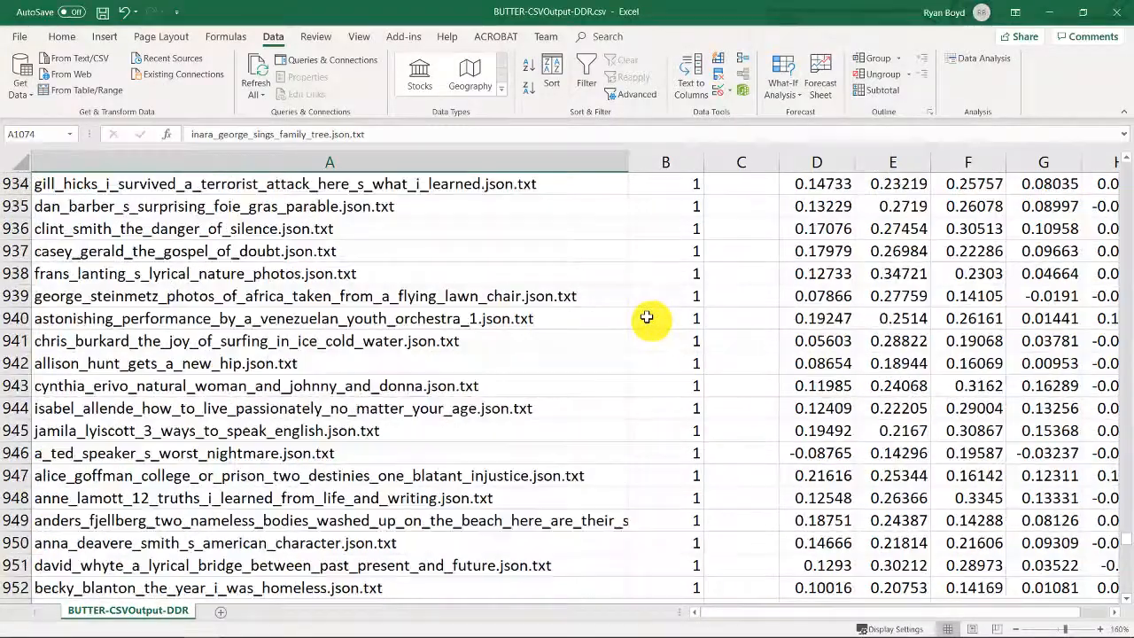
pyautogui.scroll(12, 647, 316)
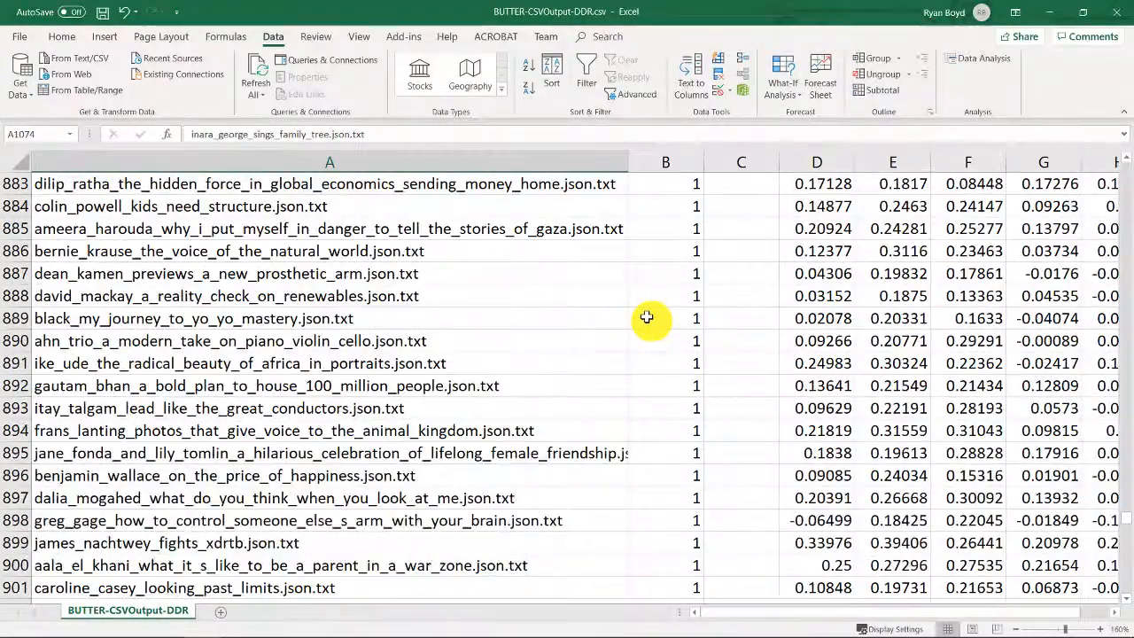
pyautogui.scroll(5, 649, 298)
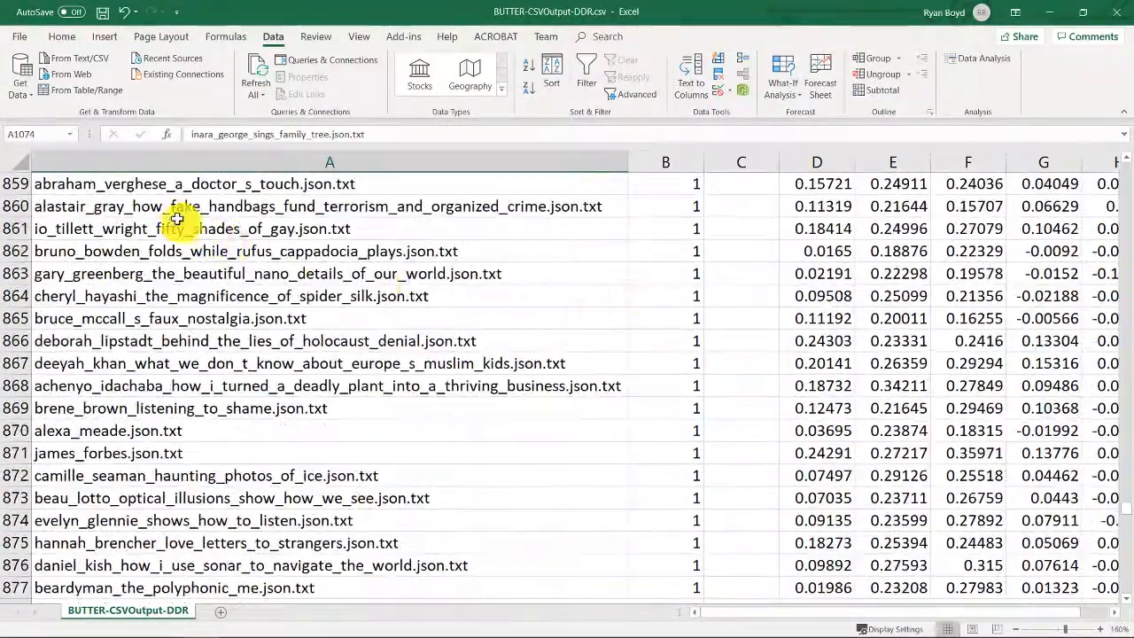
pyautogui.click(239, 206)
pyautogui.click(206, 251)
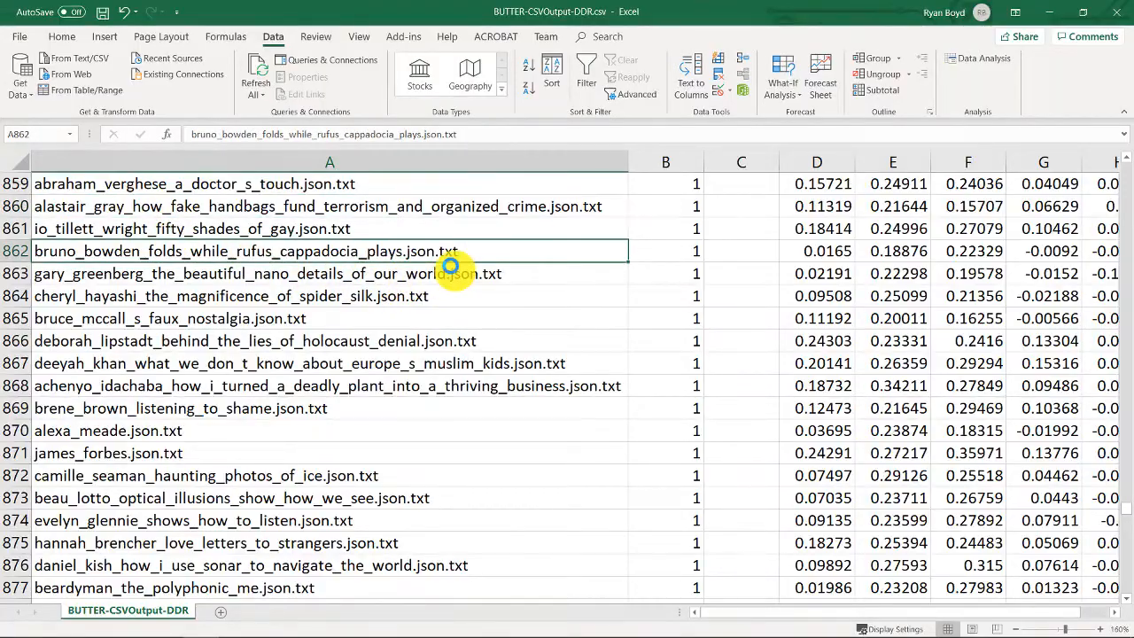
pyautogui.scroll(-6, 450, 269)
pyautogui.scroll(7, 651, 301)
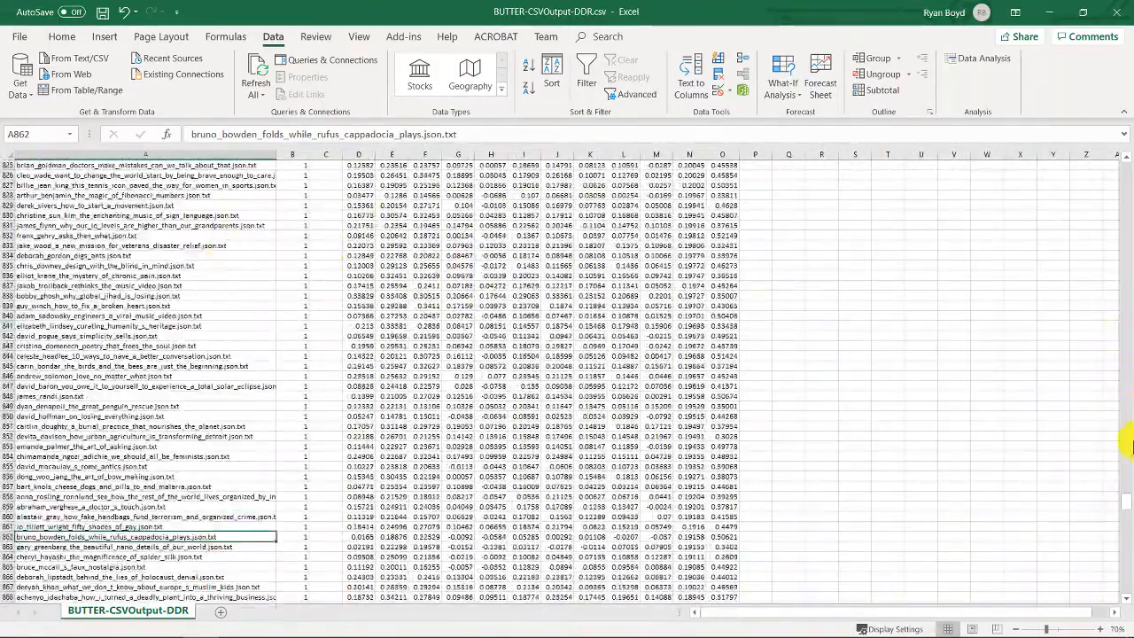
# Step: Examine the low-ranked transcript titles between rows 862 and 884 of the science-sorted list
pyautogui.moveTo(1122, 501); pyautogui.dragTo(1127, 529)
pyautogui.scroll(5, 120, 436)
pyautogui.scroll(1, 117, 435)
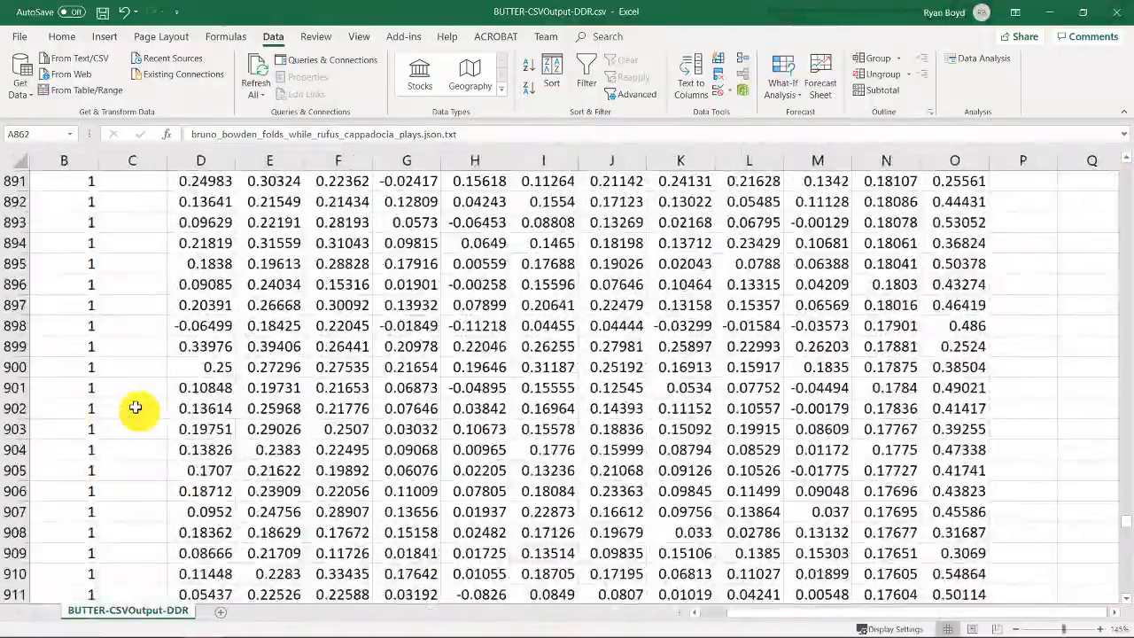
pyautogui.press('Left')
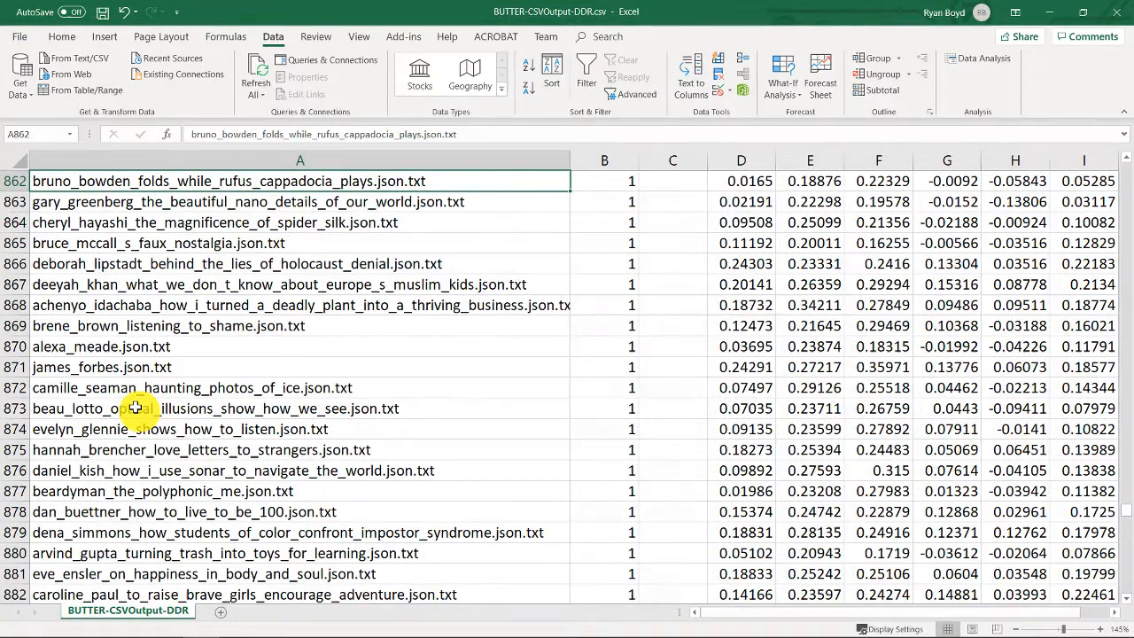
pyautogui.click(182, 432)
pyautogui.click(189, 452)
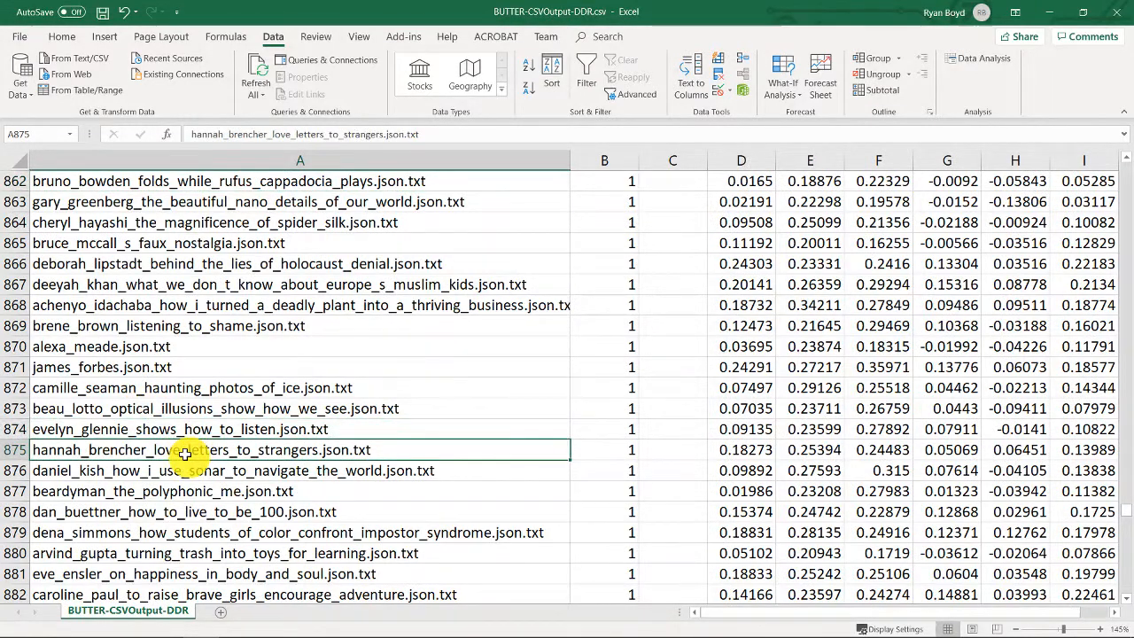
pyautogui.click(223, 492)
pyautogui.scroll(-3, 373, 405)
pyautogui.click(228, 327)
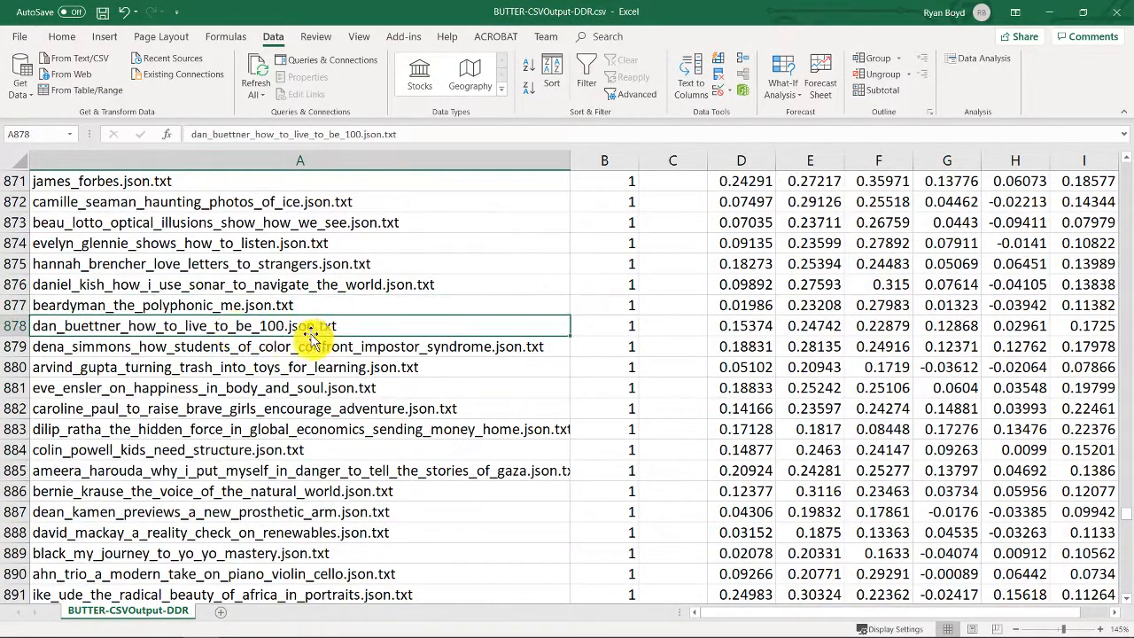
pyautogui.click(155, 371)
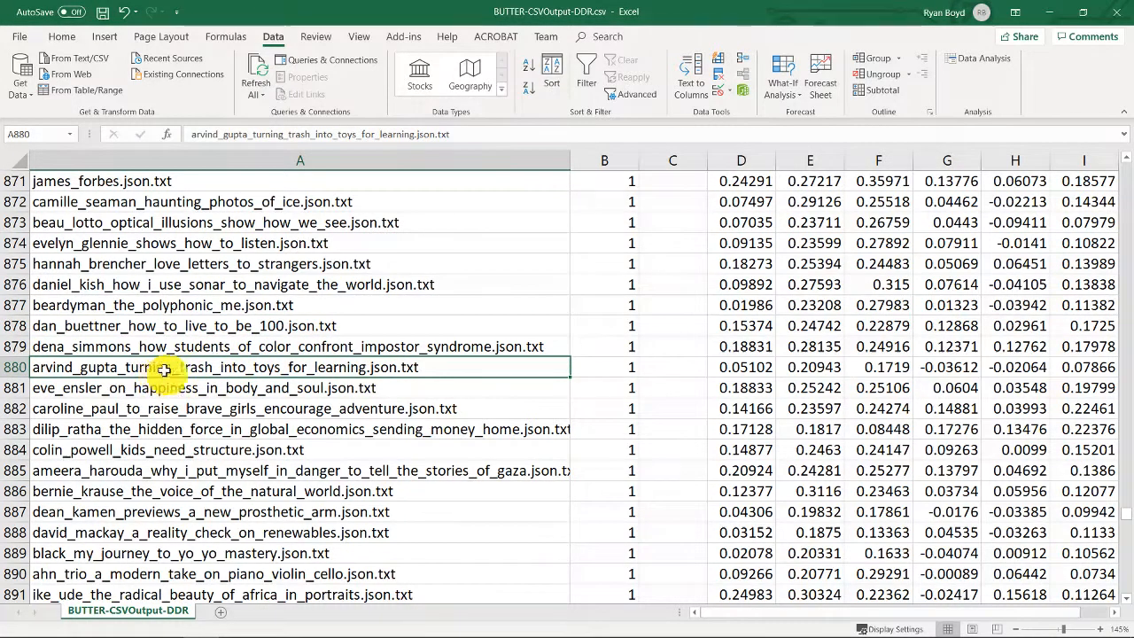
pyautogui.click(188, 452)
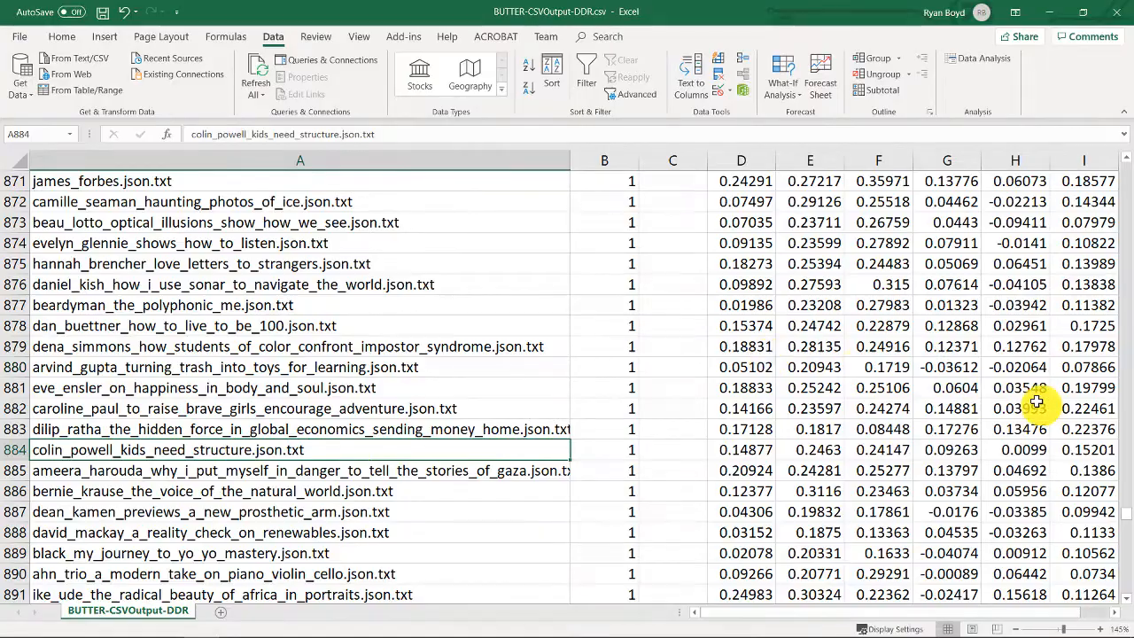
# Step: Examine the transcript titles around row 1000 and return to the start of the sheet
pyautogui.moveTo(1126, 514); pyautogui.dragTo(1130, 560)
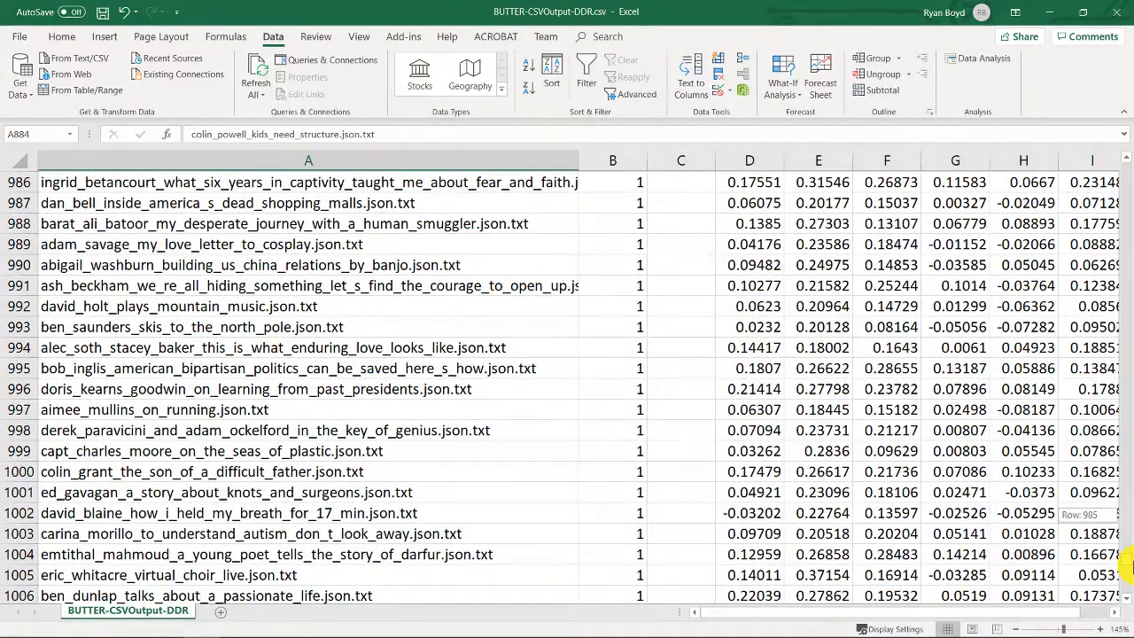
pyautogui.moveTo(1129, 565); pyautogui.dragTo(1128, 565)
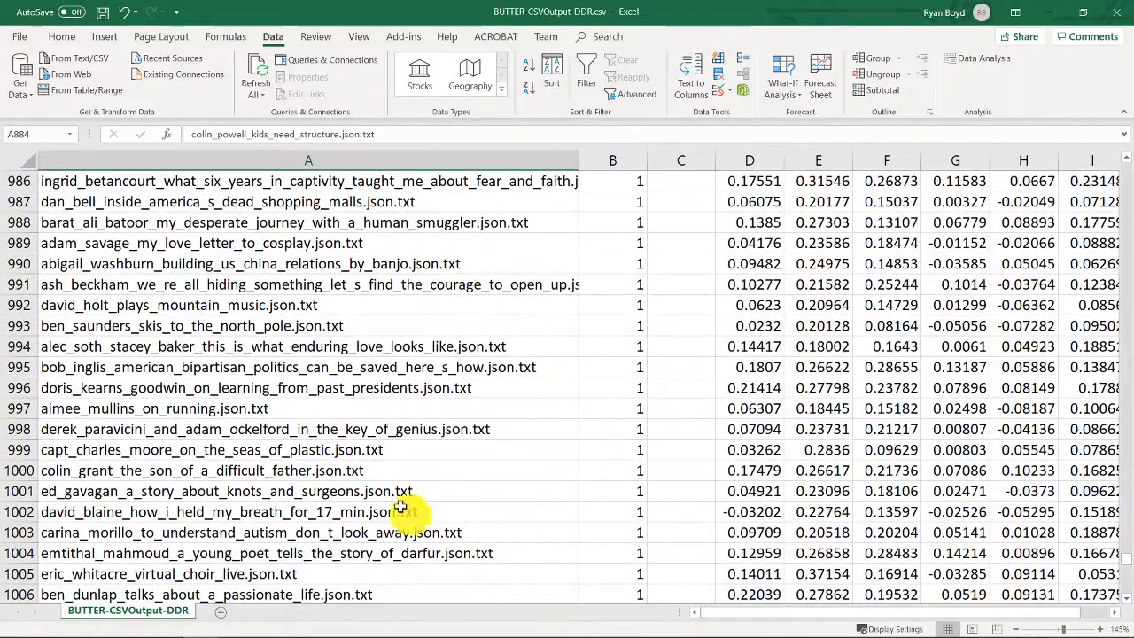
pyautogui.click(374, 469)
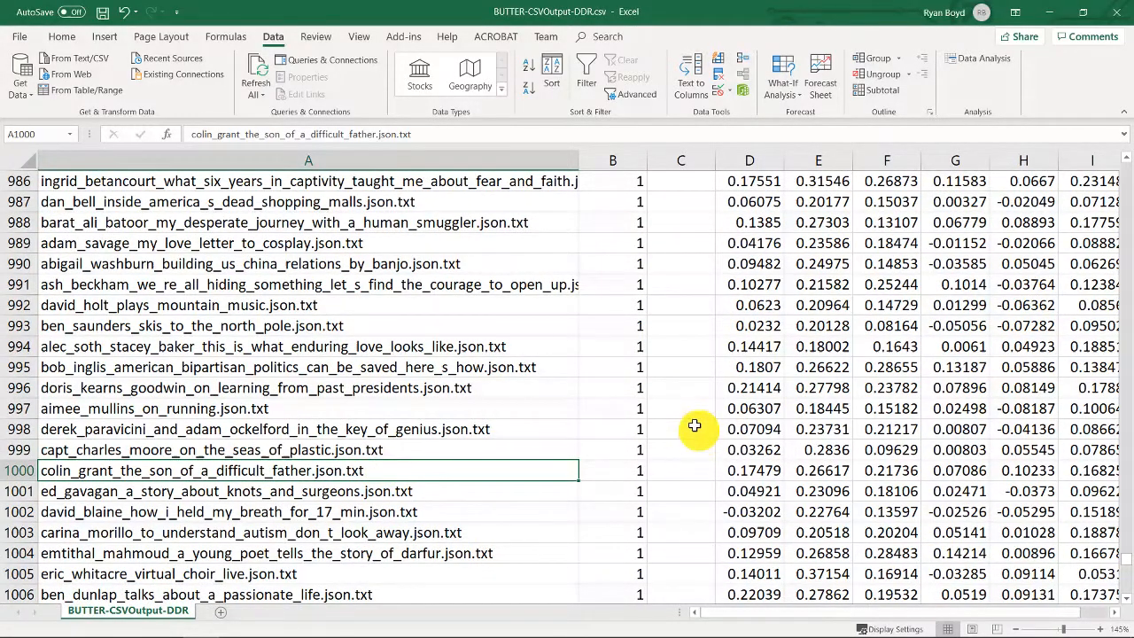
pyautogui.scroll(-4, 694, 425)
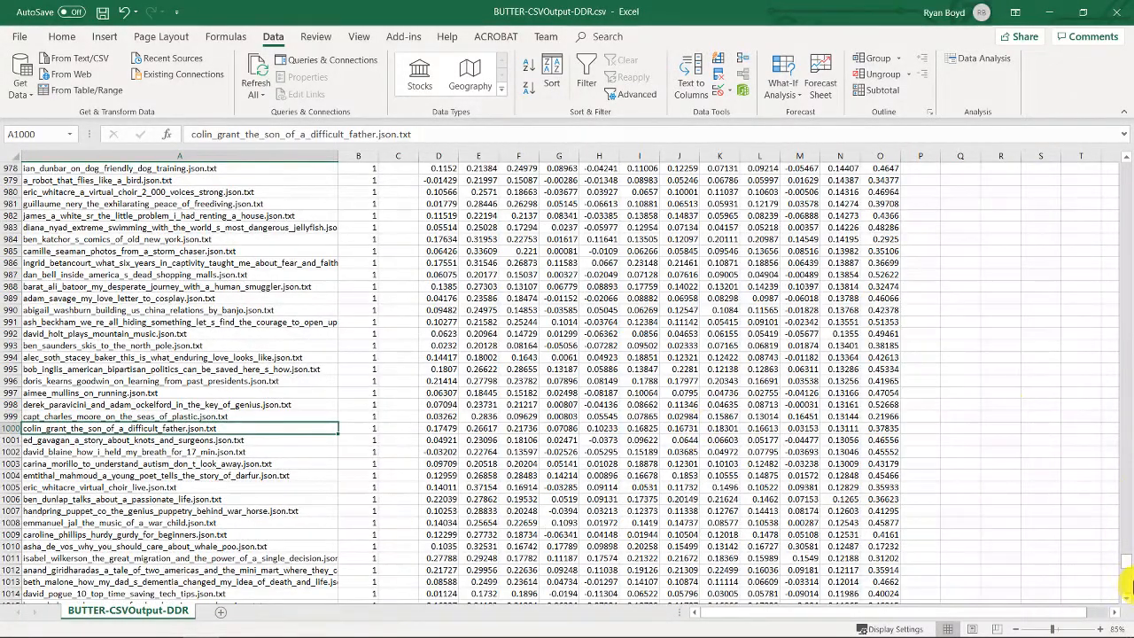
pyautogui.moveTo(1129, 565); pyautogui.dragTo(1125, 162)
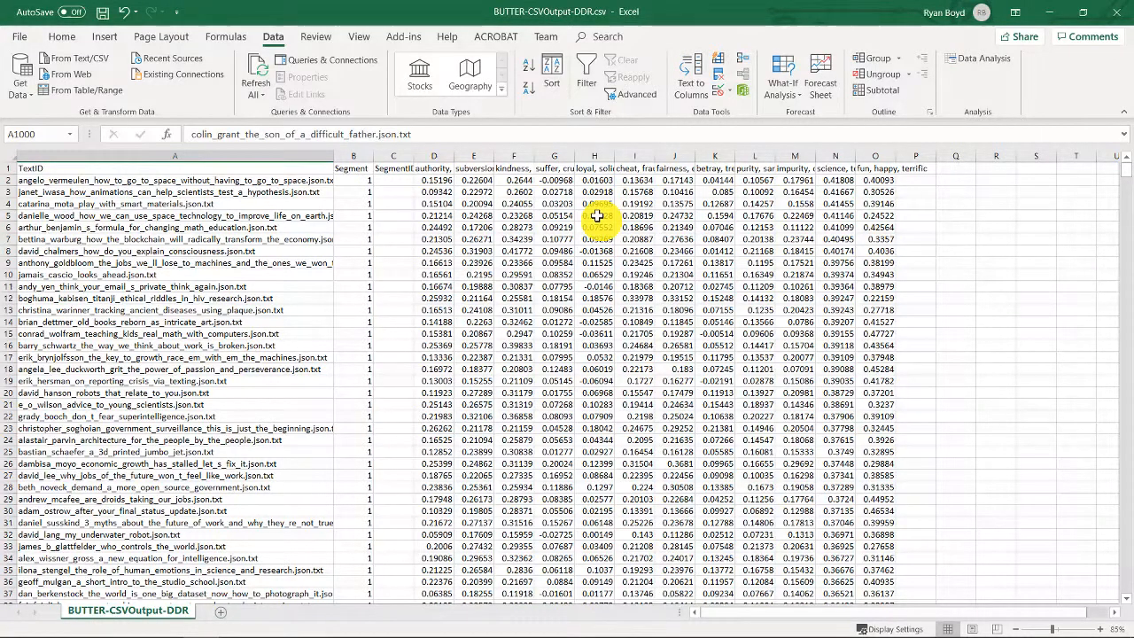
# Step: Close the workbook without saving, then switch to BUTTER and dismiss its analysis-finished message
pyautogui.click(1113, 11)
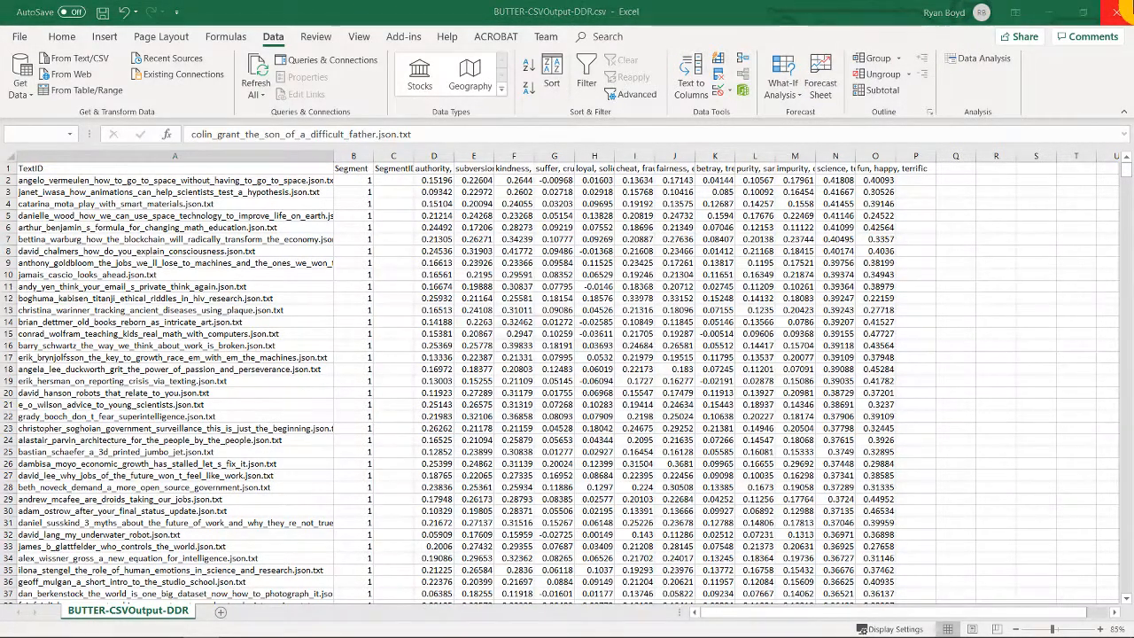
pyautogui.click(568, 345)
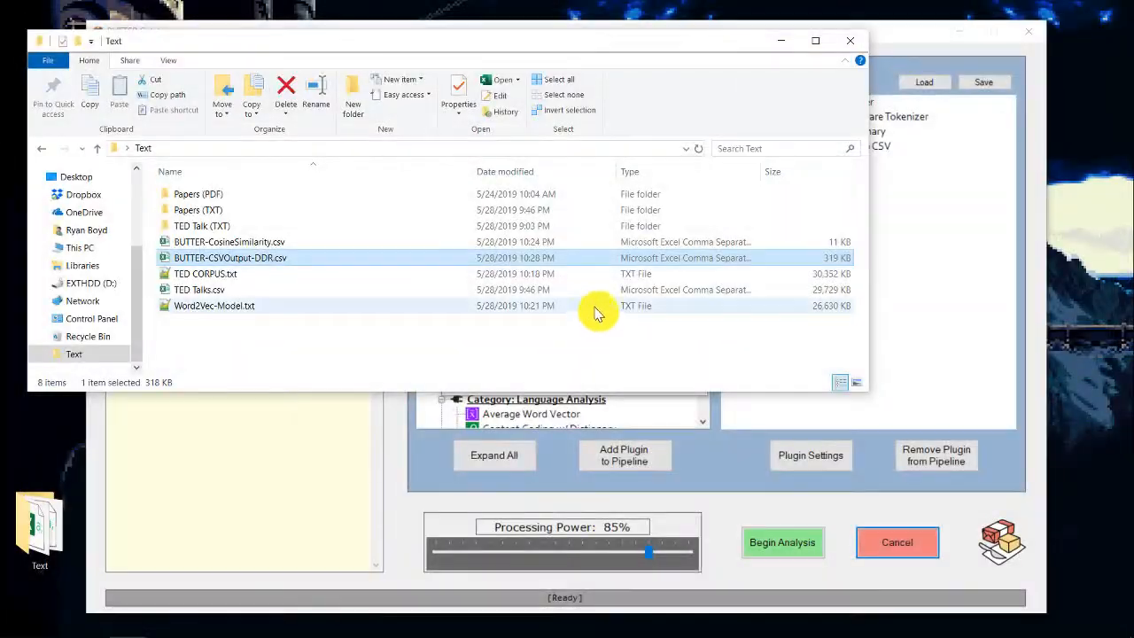
pyautogui.click(906, 301)
pyautogui.click(666, 380)
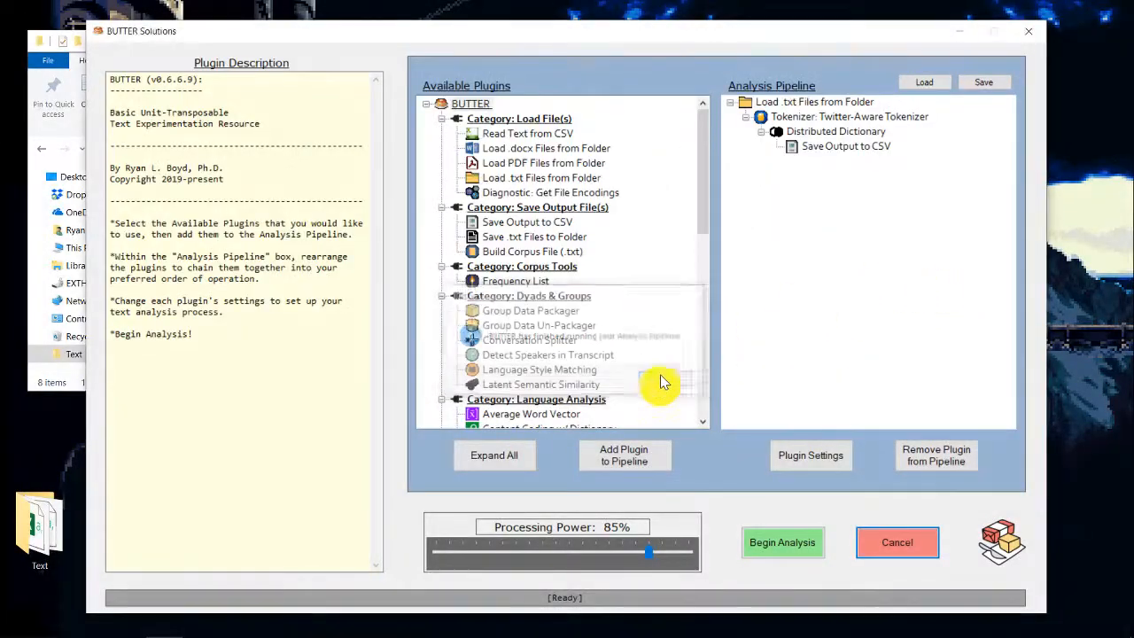
# Step: Look up the description of the Word2Vec (Train Model) plugin in the Word Embeddings category
pyautogui.moveTo(706, 190); pyautogui.dragTo(685, 379)
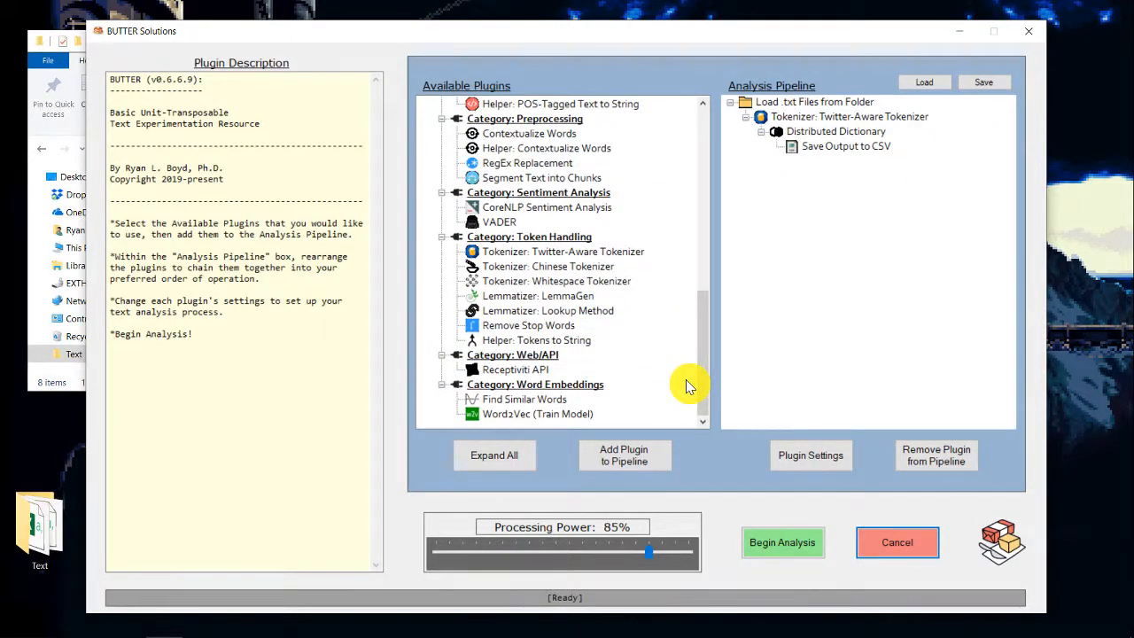
pyautogui.moveTo(705, 369)
pyautogui.mouseDown()
pyautogui.moveTo(701, 277)
pyautogui.moveTo(699, 385)
pyautogui.mouseUp()
pyautogui.click(536, 415)
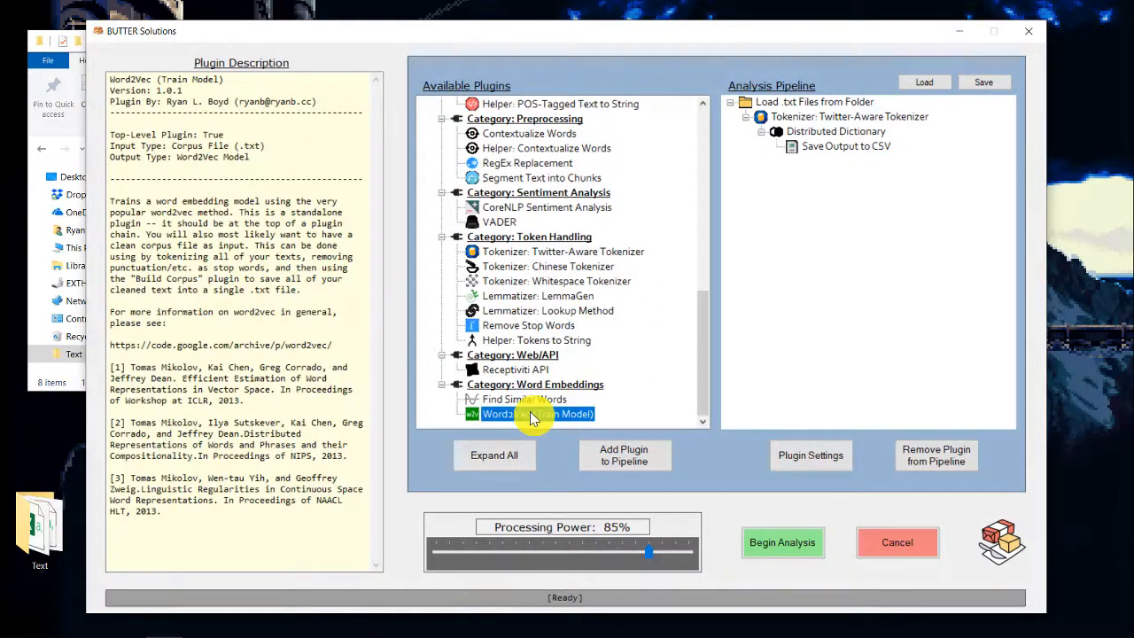